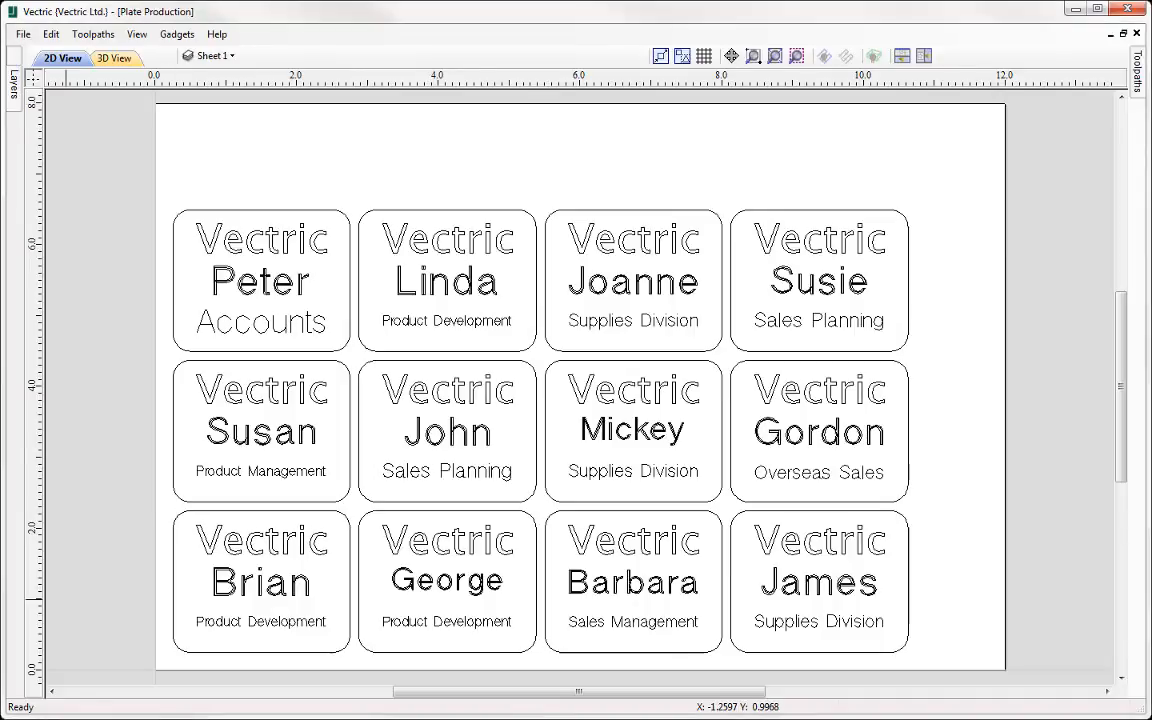
- Close the open job and create a new single-sided job of 12 × 8 inches with 0.125 inch thickness
{"action": "left_click", "coordinate": [22, 34]}
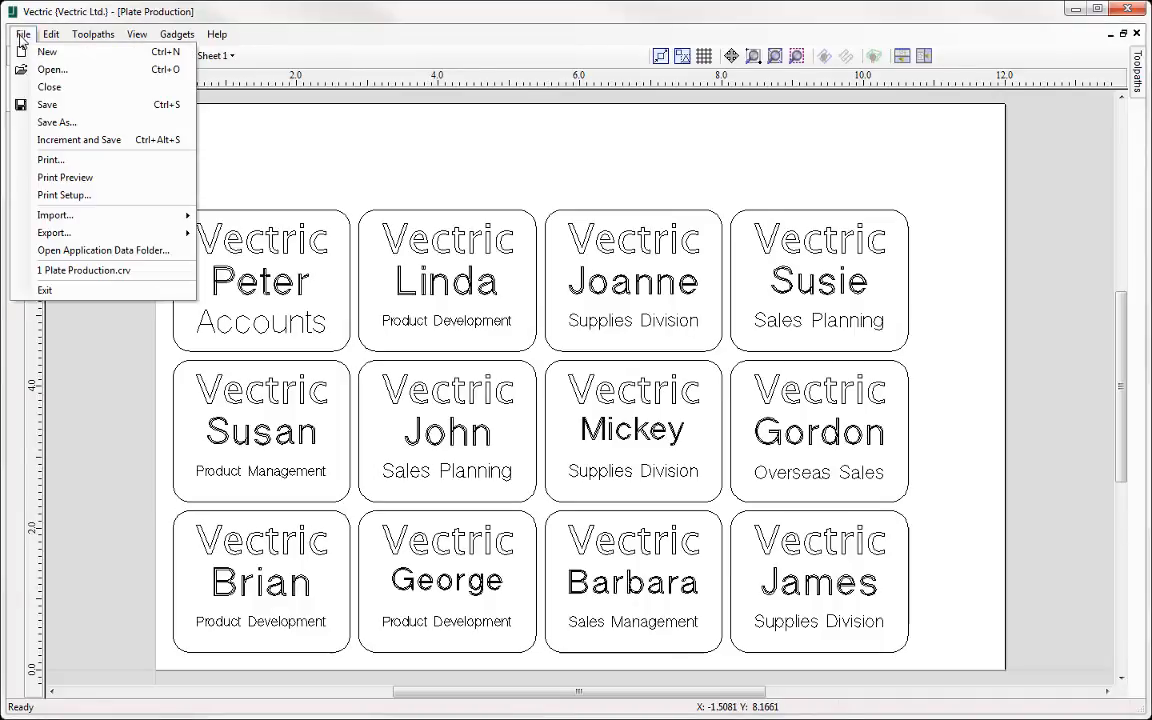
{"action": "left_click", "coordinate": [85, 90]}
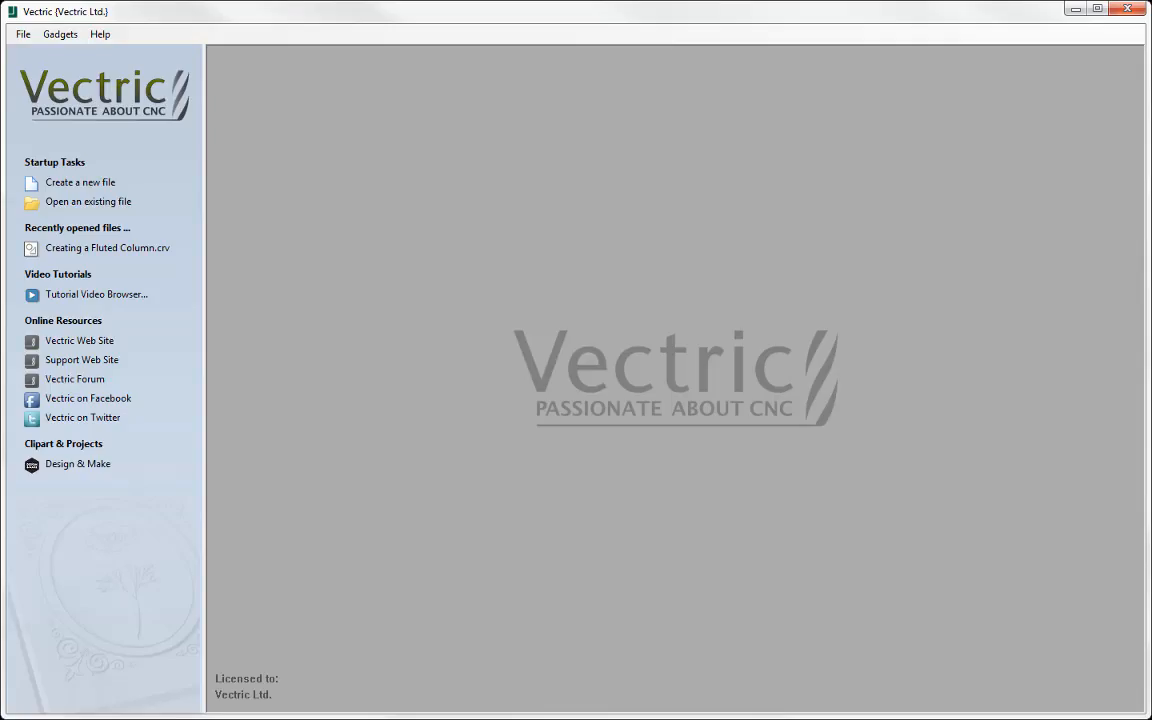
{"action": "left_click", "coordinate": [80, 184]}
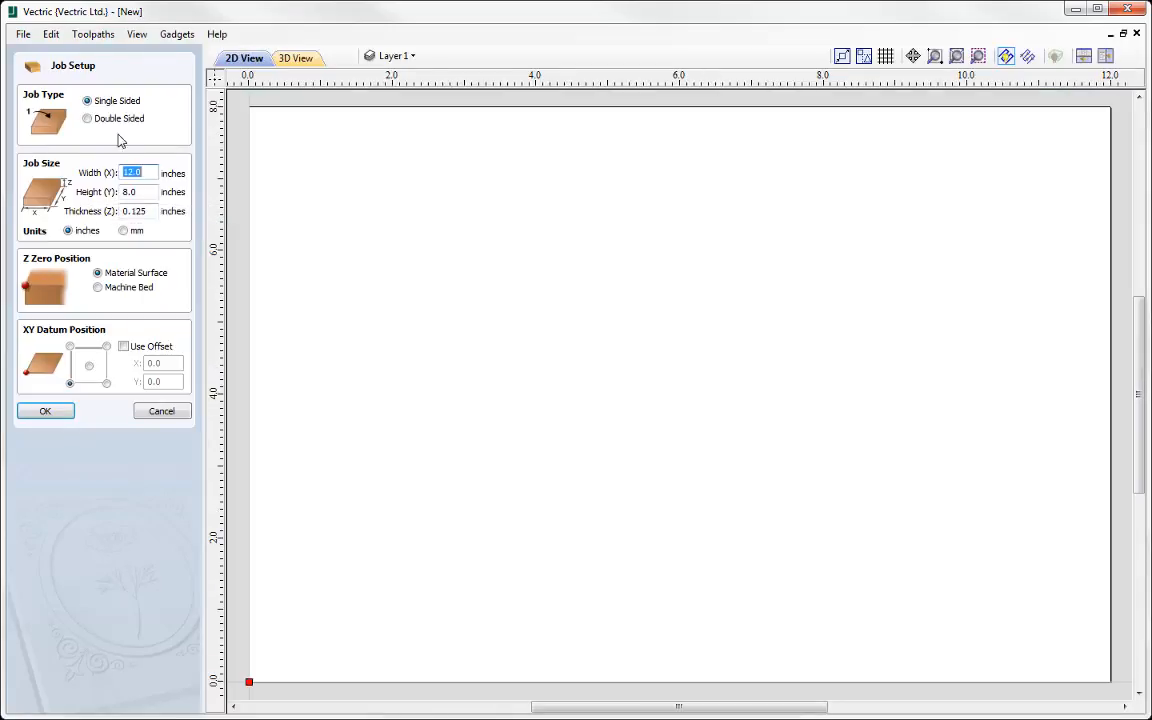
{"action": "left_click", "coordinate": [142, 194]}
{"action": "left_click", "coordinate": [148, 213]}
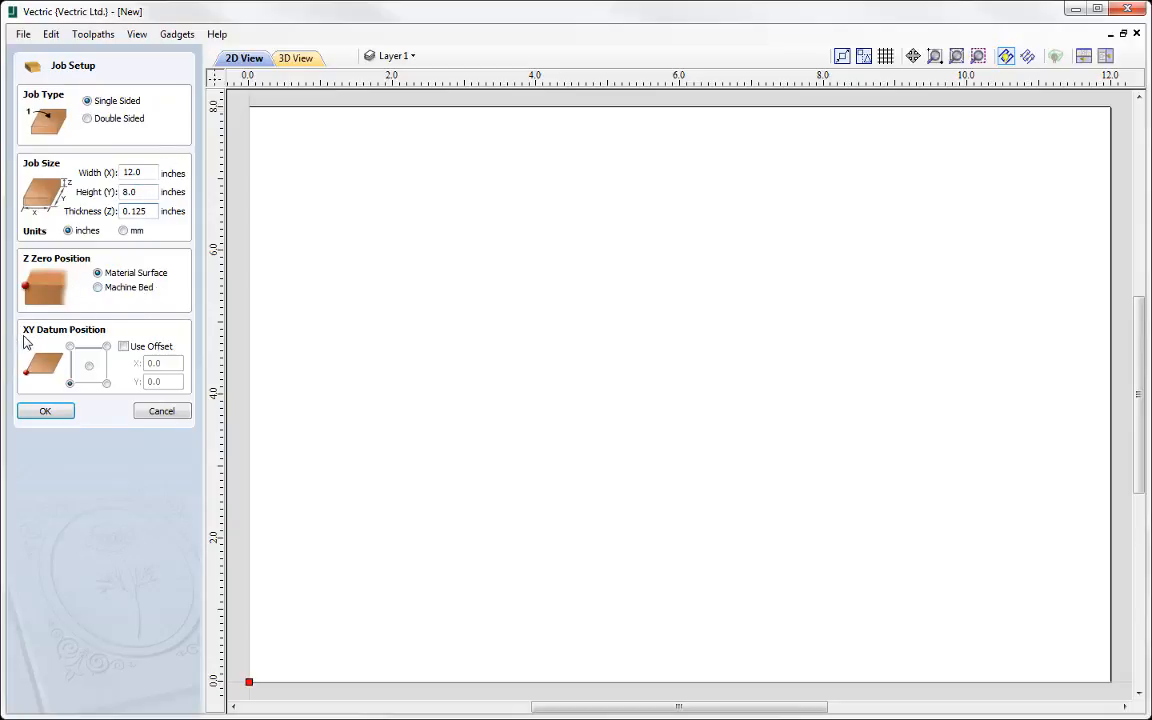
{"action": "left_click", "coordinate": [45, 413]}
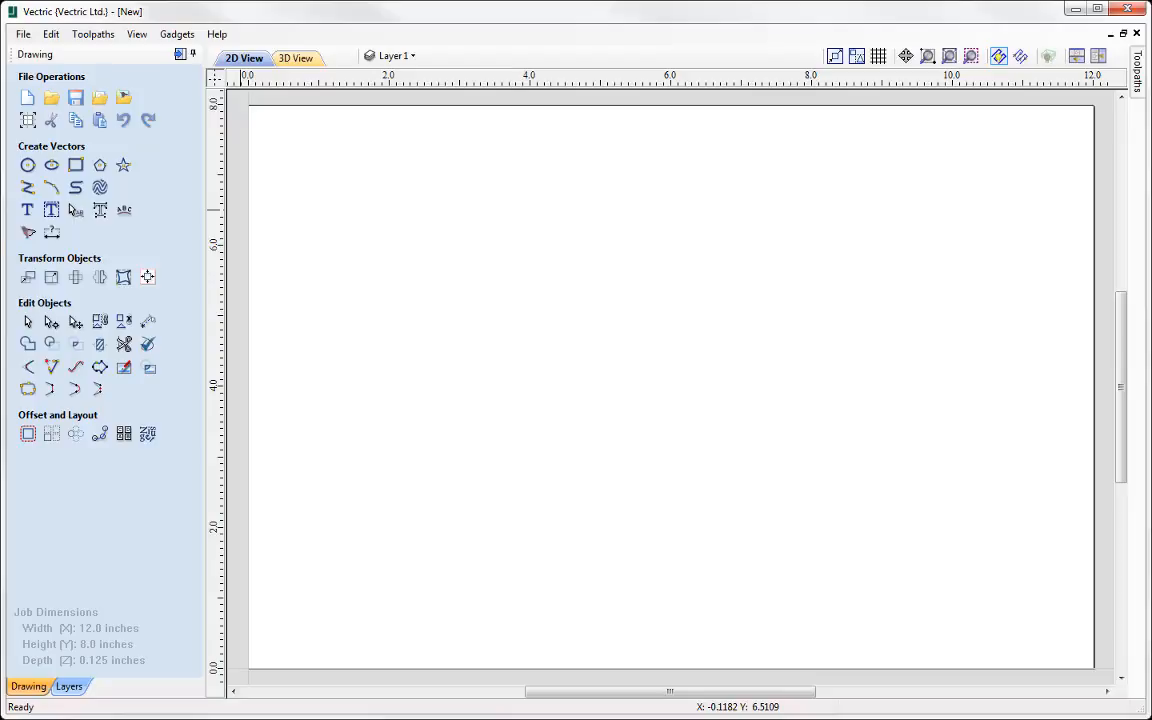
- Draw a 2.5 × 2 inch rectangle with 0.25 inch external corner radii and move it inside the sheet's lower-left corner
{"action": "left_click", "coordinate": [75, 165]}
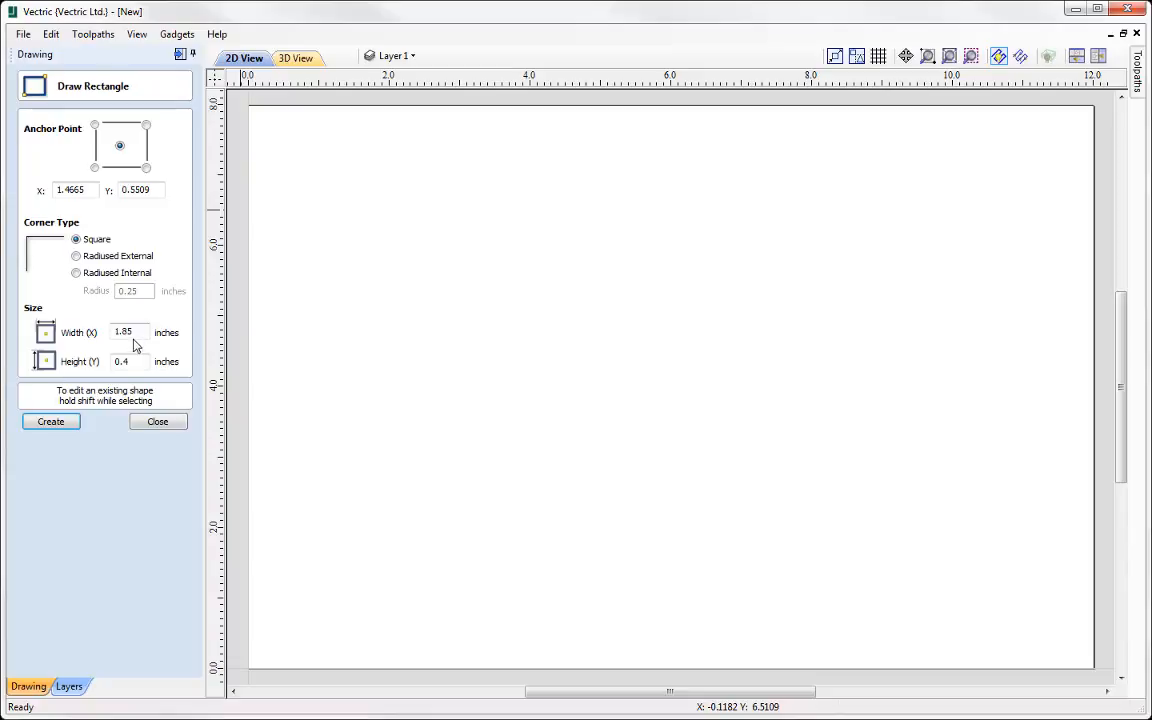
{"action": "left_click_drag", "start_coordinate": [130, 332], "coordinate": [99, 333]}
{"action": "type", "text": "2.5"}
{"action": "key", "text": "Tab"}
{"action": "type", "text": "2"}
{"action": "left_click", "coordinate": [90, 257]}
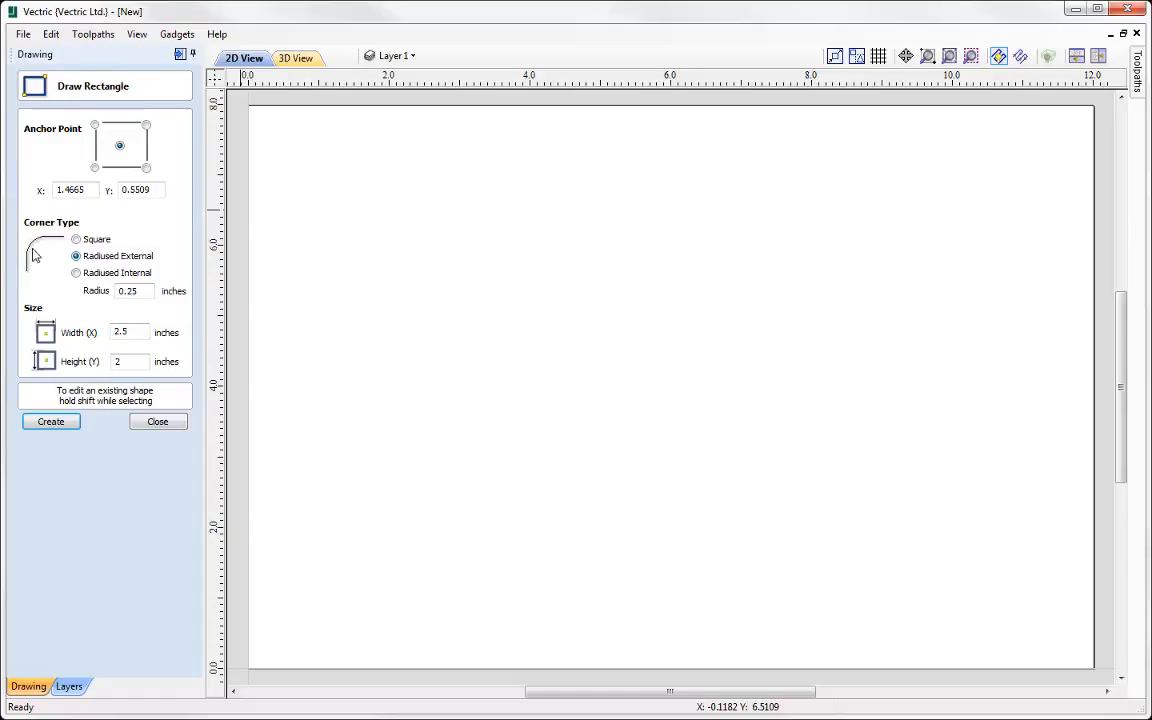
{"action": "left_click", "coordinate": [147, 292]}
{"action": "left_click", "coordinate": [51, 422]}
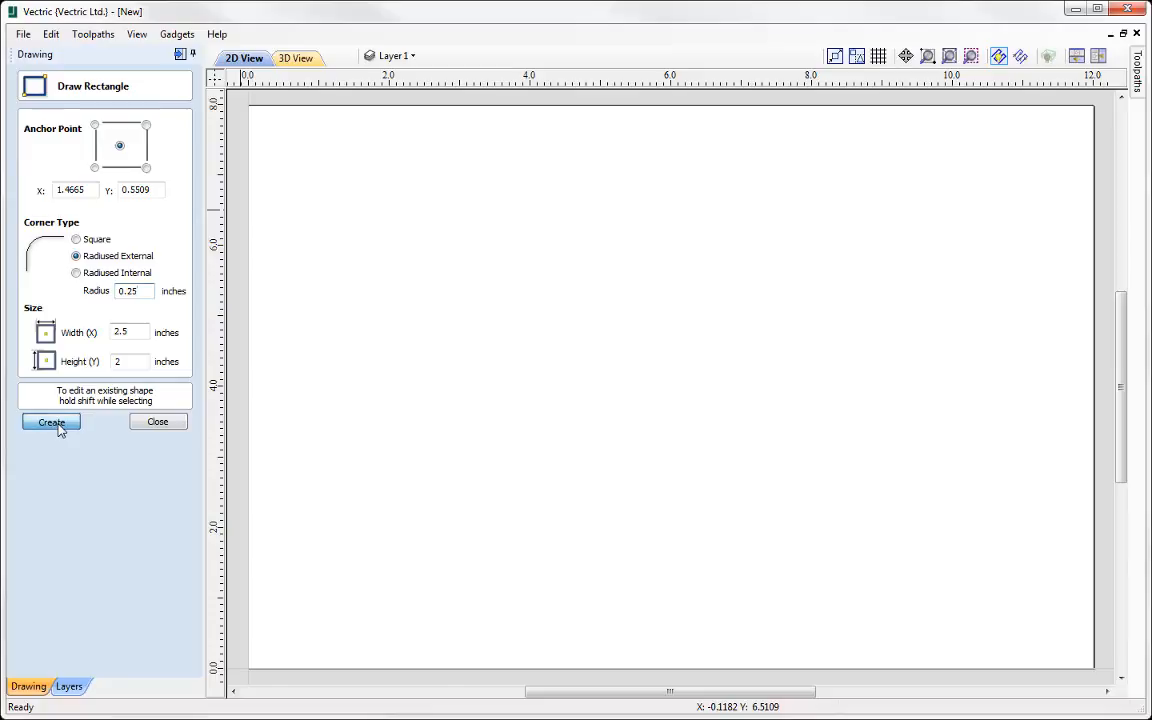
{"action": "left_click", "coordinate": [158, 423]}
{"action": "left_click_drag", "start_coordinate": [346, 561], "coordinate": [355, 505]}
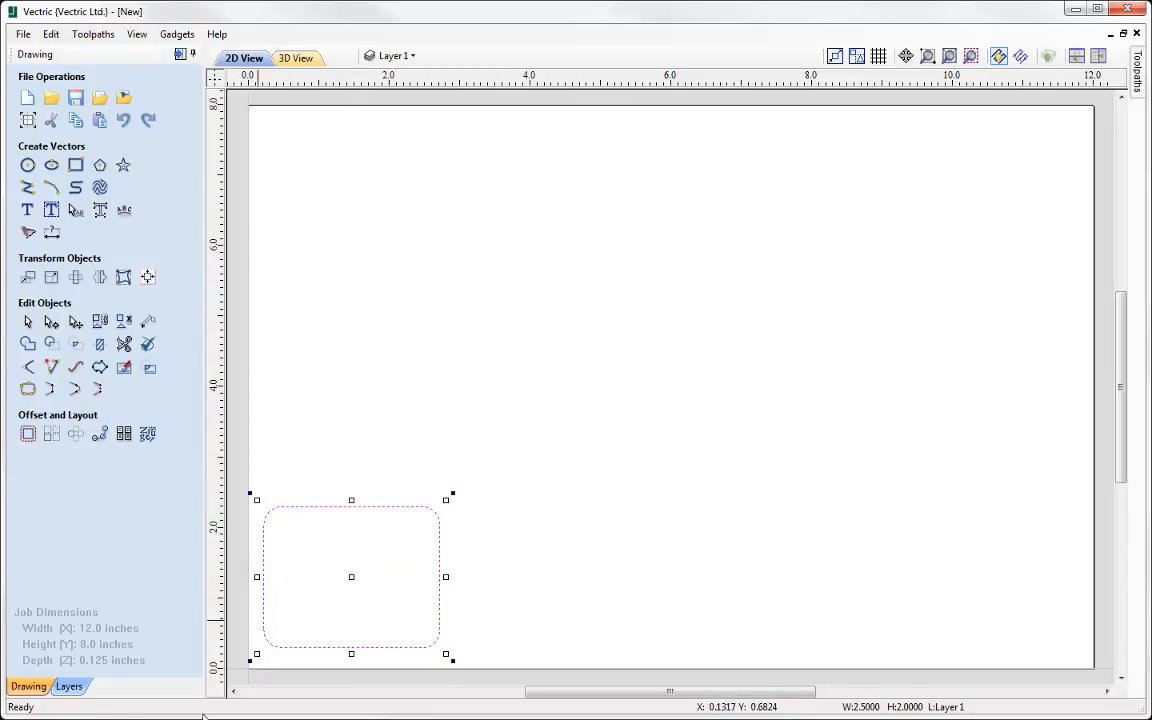
{"action": "left_click", "coordinate": [275, 599]}
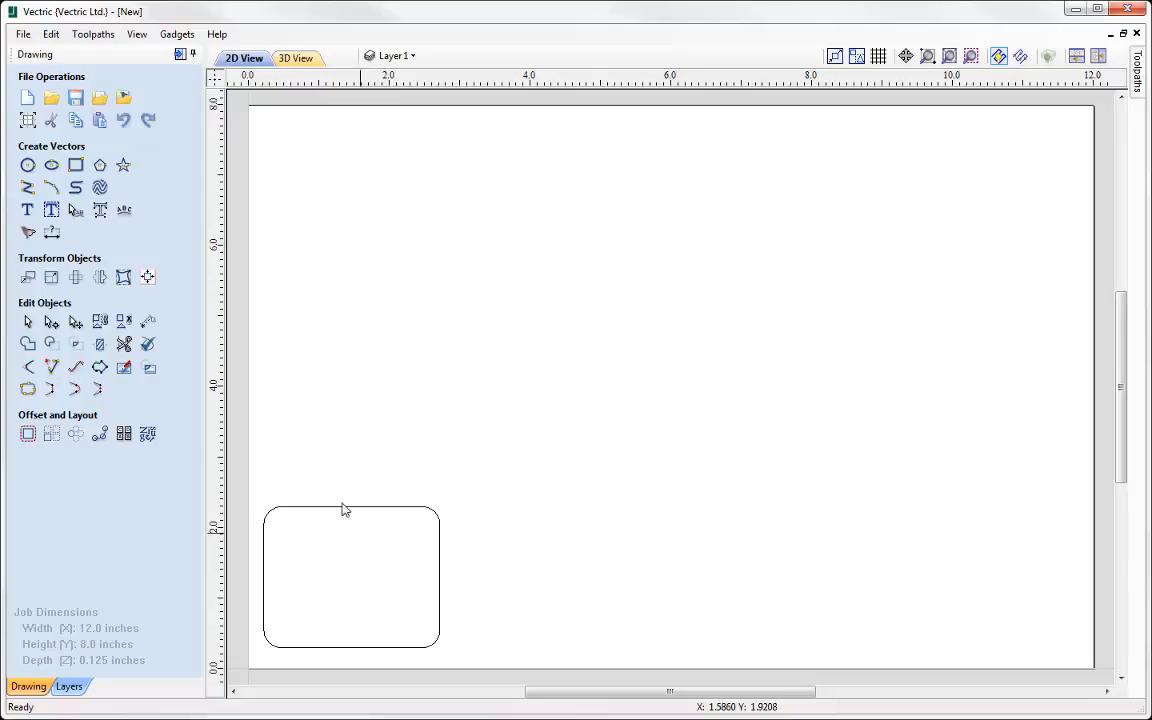
- Import the Vectric.eps logo and group its vectors into one object
{"action": "left_click", "coordinate": [102, 102]}
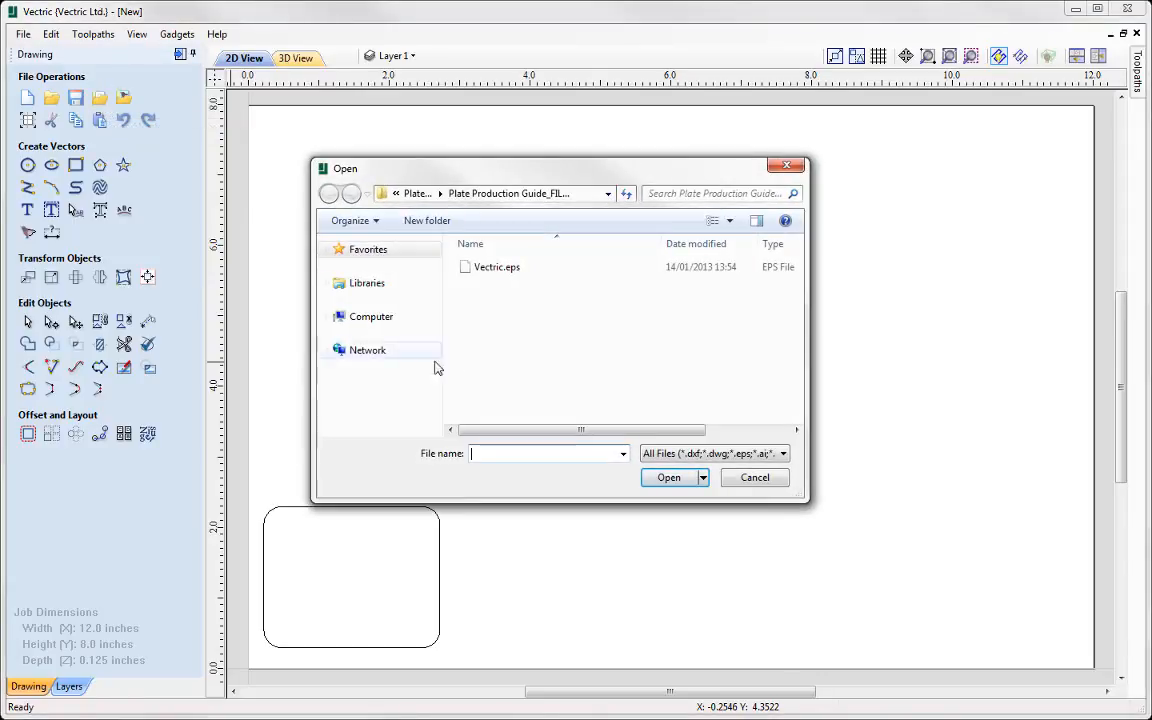
{"action": "left_click", "coordinate": [500, 272]}
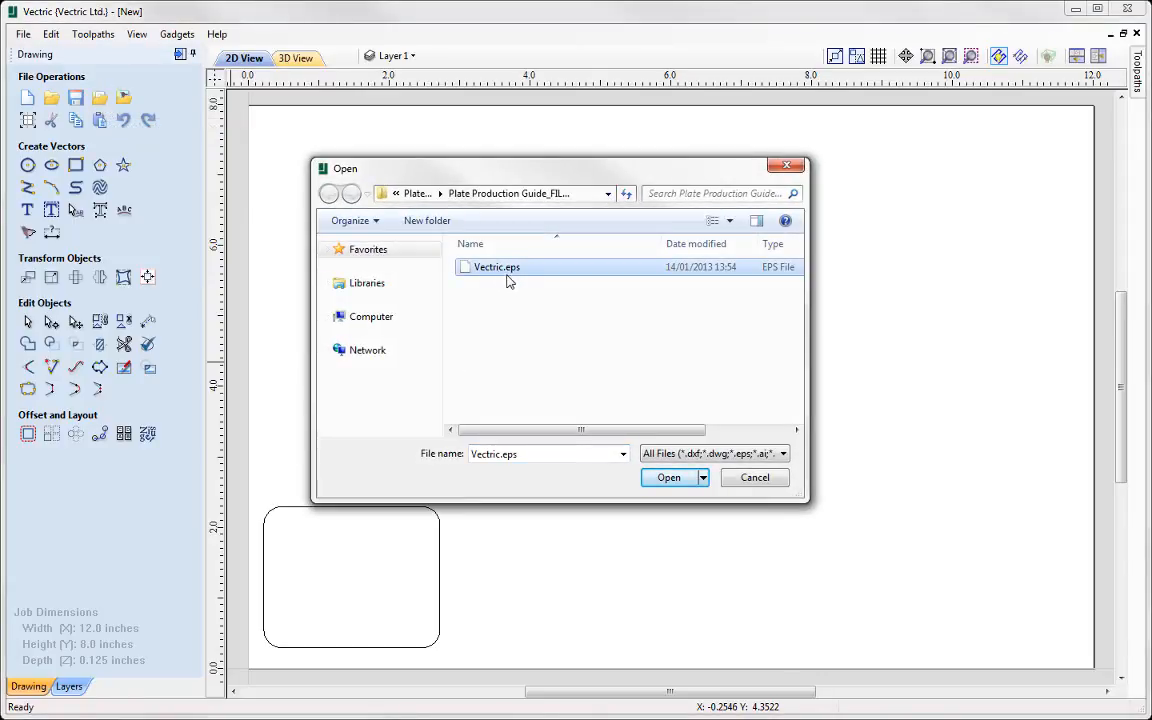
{"action": "left_click", "coordinate": [672, 478]}
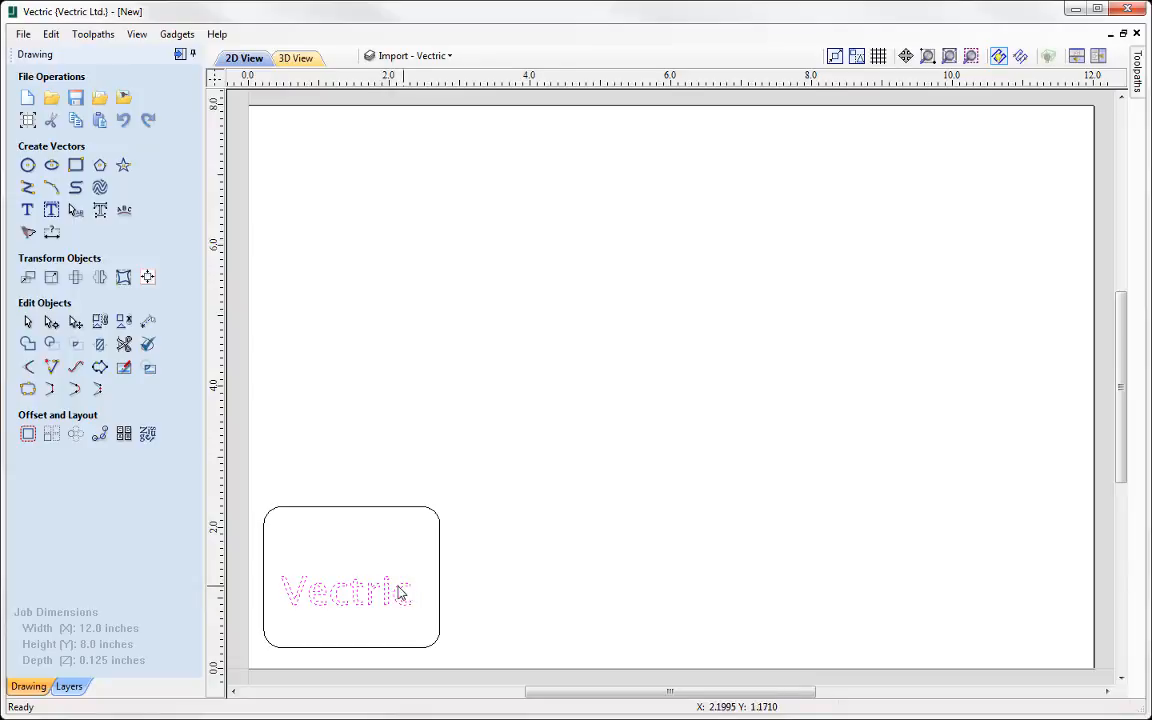
{"action": "right_click", "coordinate": [341, 597]}
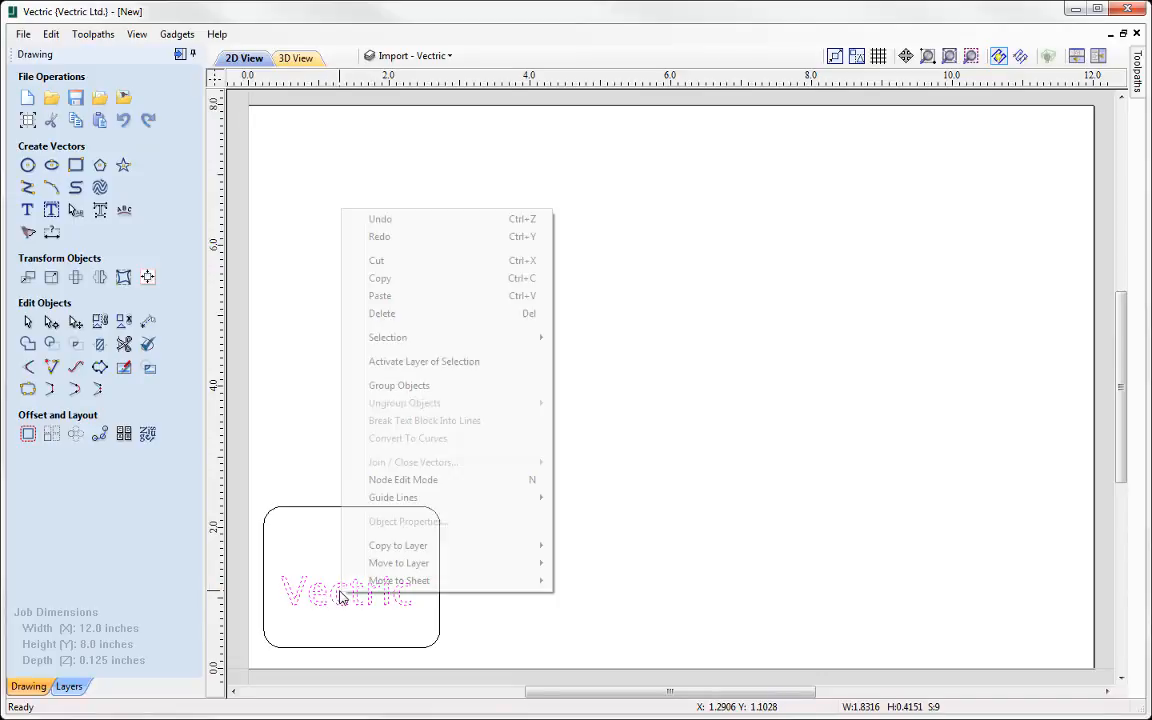
{"action": "left_click", "coordinate": [399, 386]}
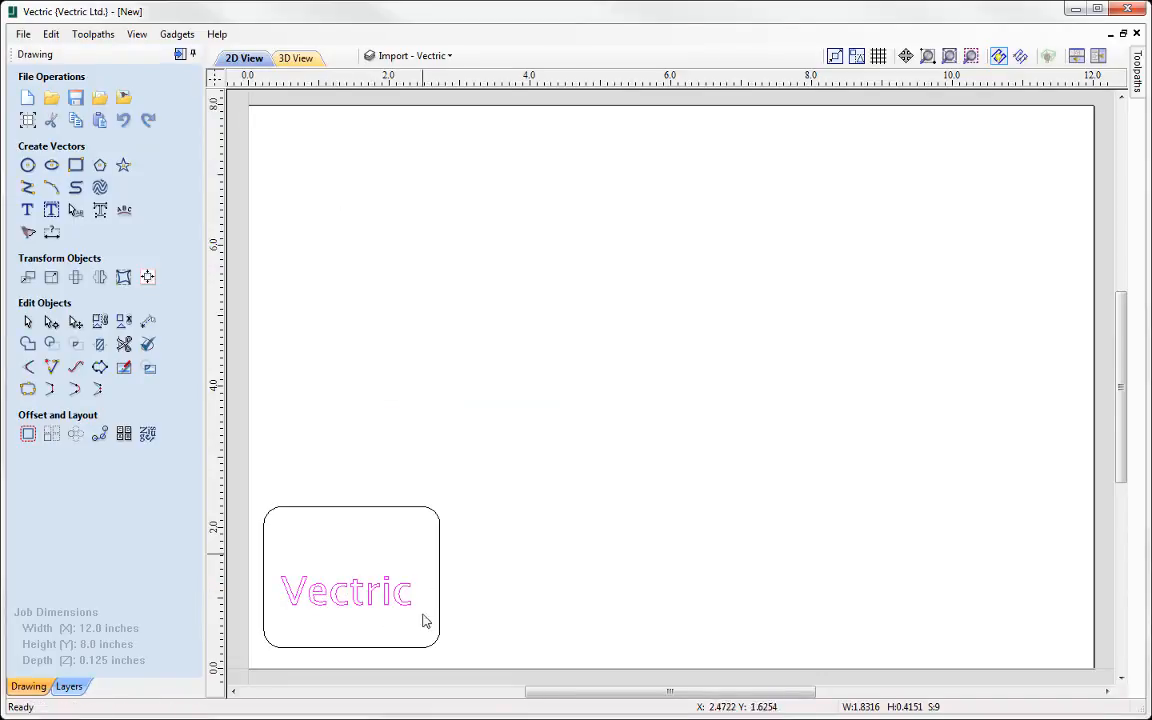
{"action": "left_click", "coordinate": [333, 620]}
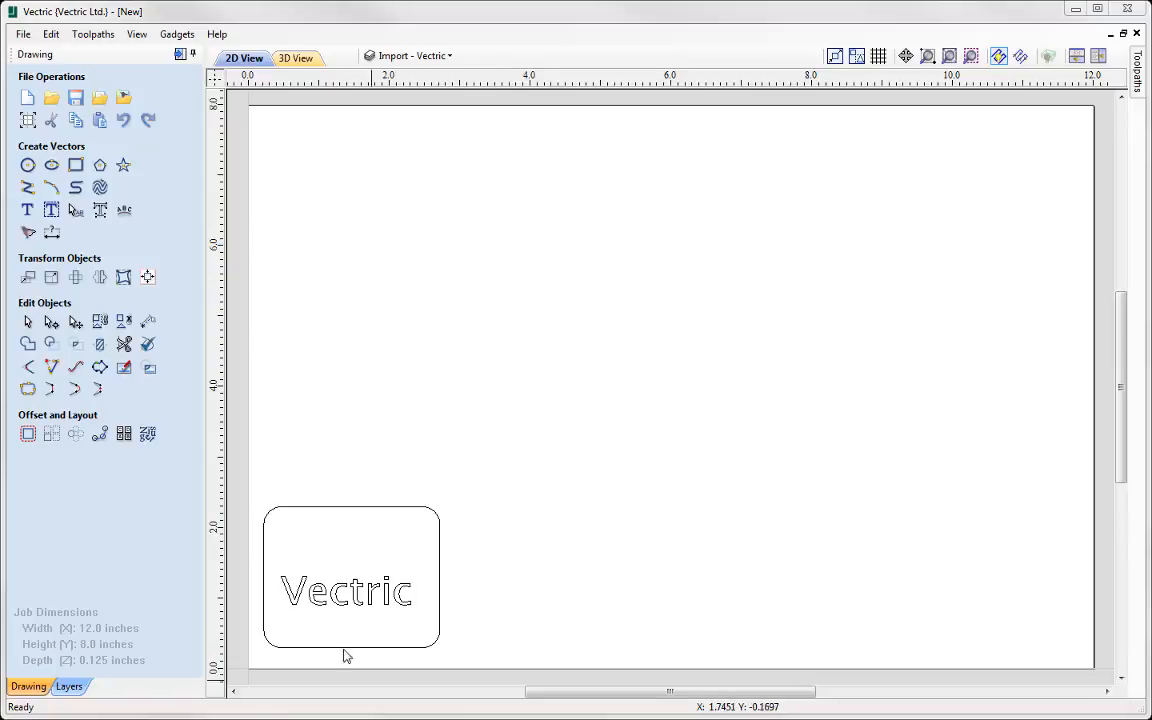
- Move the grouped logo up to the upper part of the plate outline, roughly centered across its width
{"action": "left_click", "coordinate": [345, 605]}
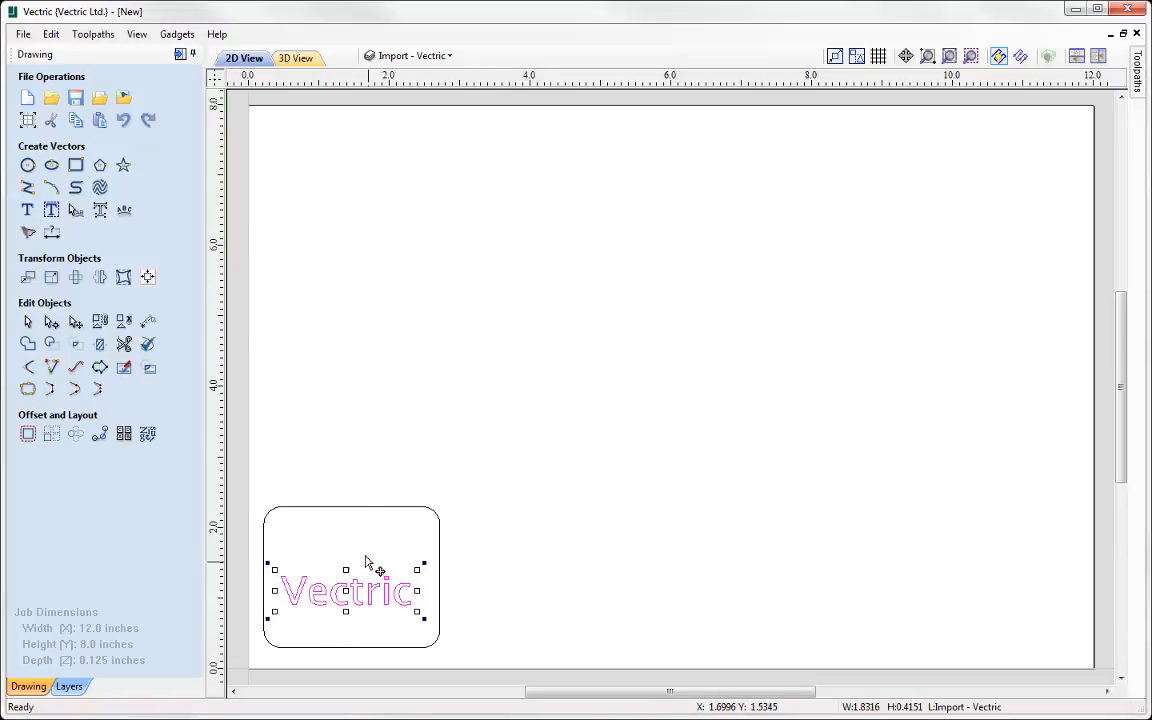
{"action": "left_click_drag", "start_coordinate": [353, 586], "coordinate": [352, 537]}
{"action": "left_click", "coordinate": [385, 610]}
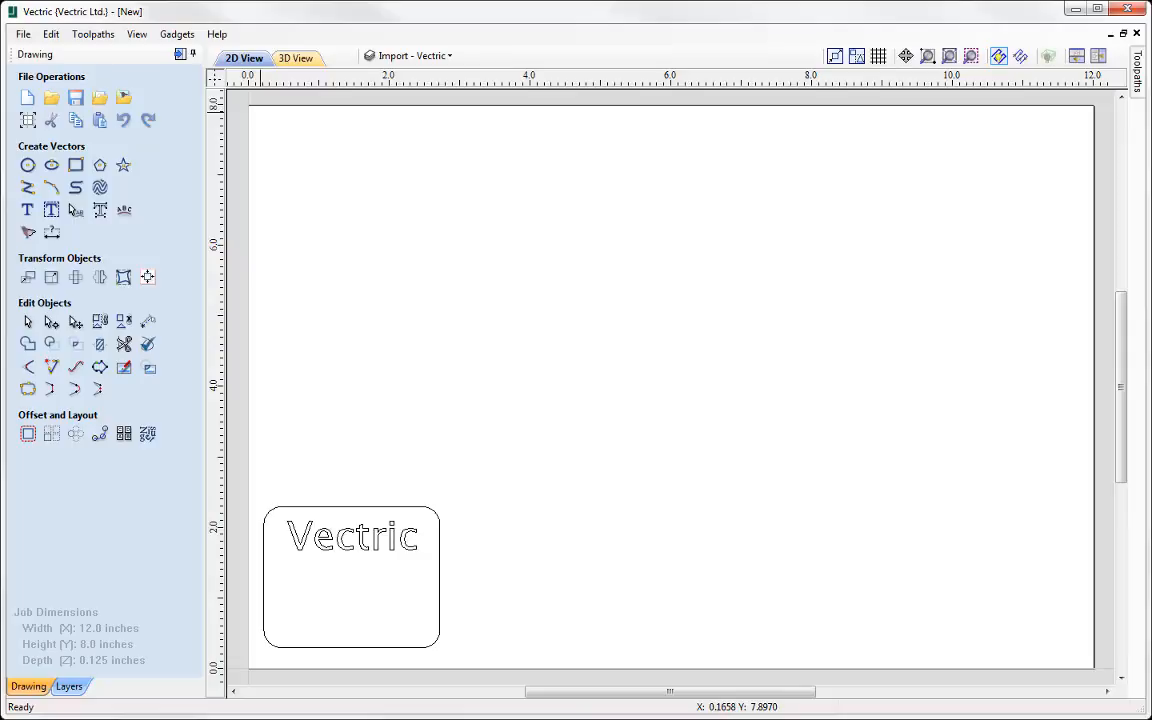
{"action": "left_click", "coordinate": [27, 209]}
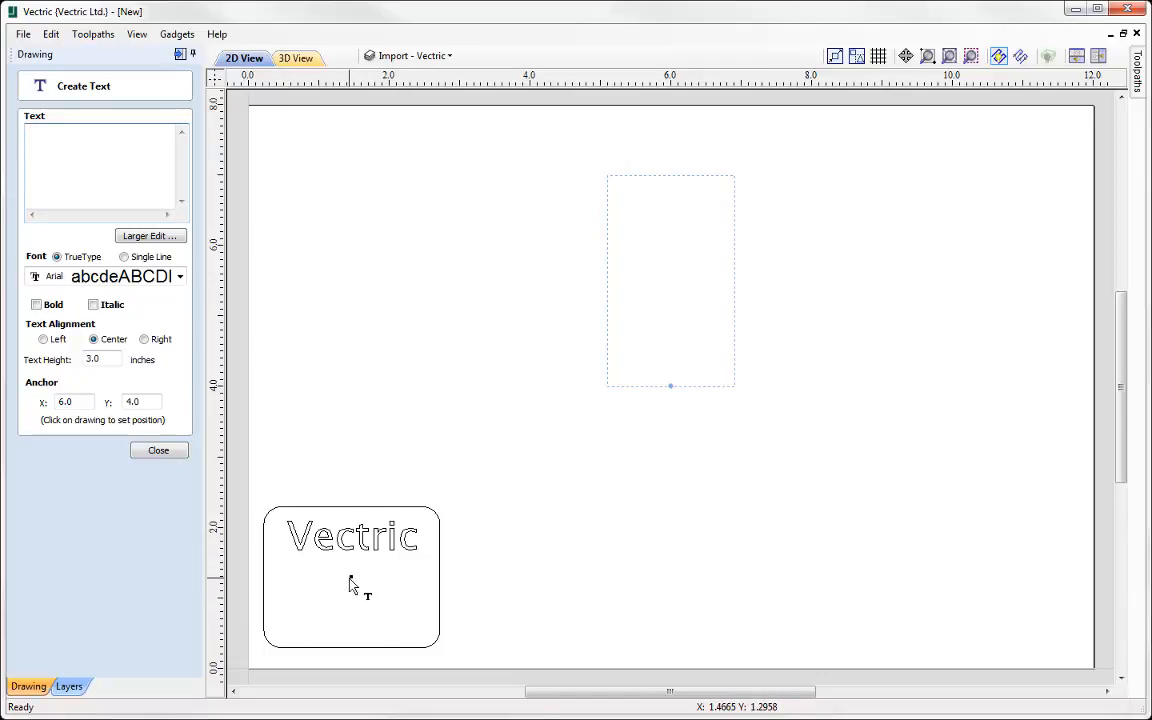
{"action": "left_click", "coordinate": [160, 451]}
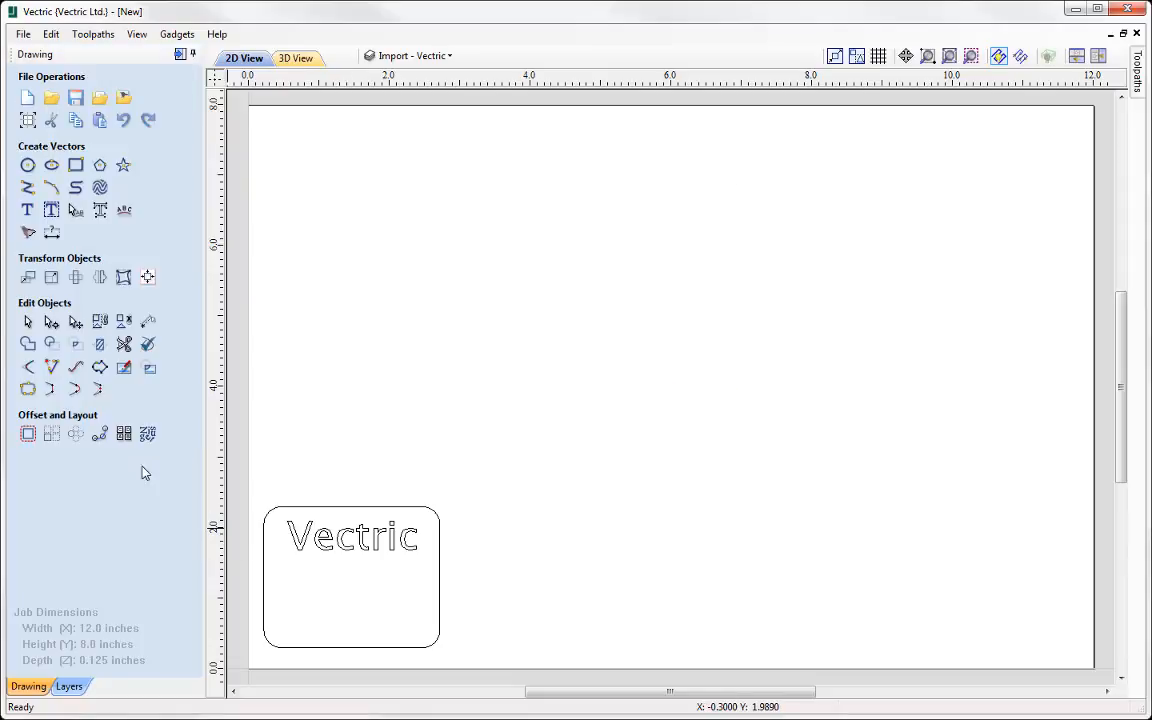
{"action": "left_click", "coordinate": [51, 210]}
- Draw a square-cornered rectangle about 2.25 × 0.5 inches beneath the logo and place a copy directly below it
{"action": "left_click", "coordinate": [77, 167]}
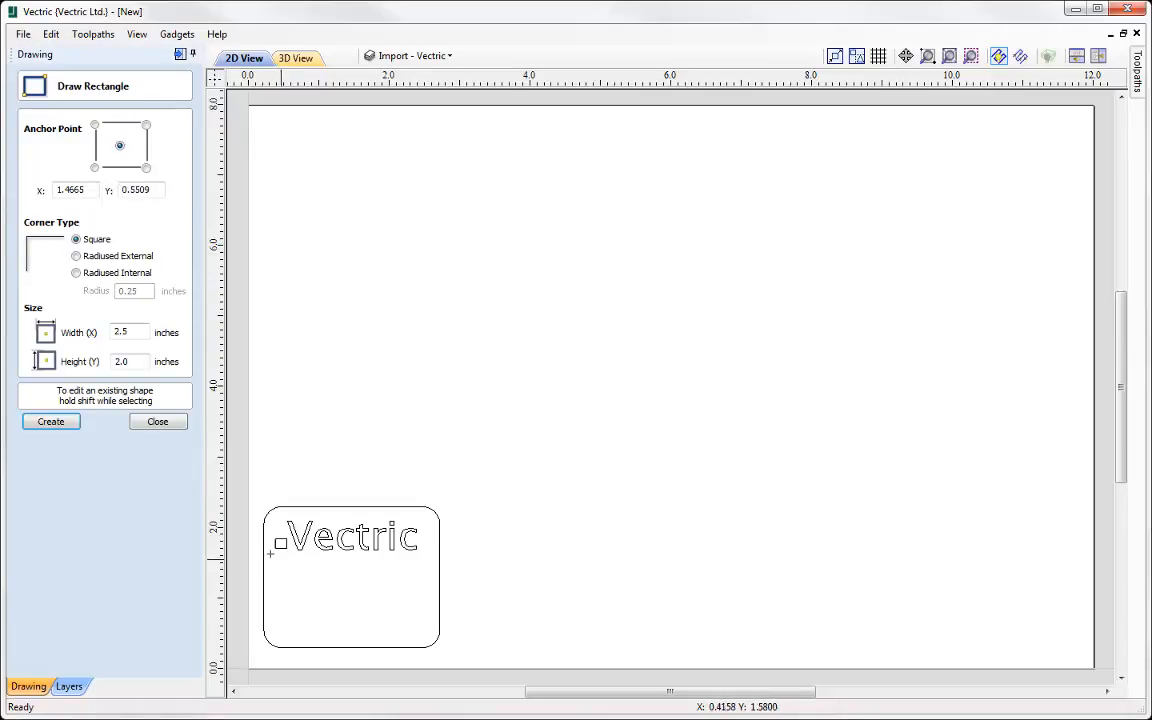
{"action": "left_click_drag", "start_coordinate": [272, 560], "coordinate": [430, 595]}
{"action": "key", "text": "Escape"}
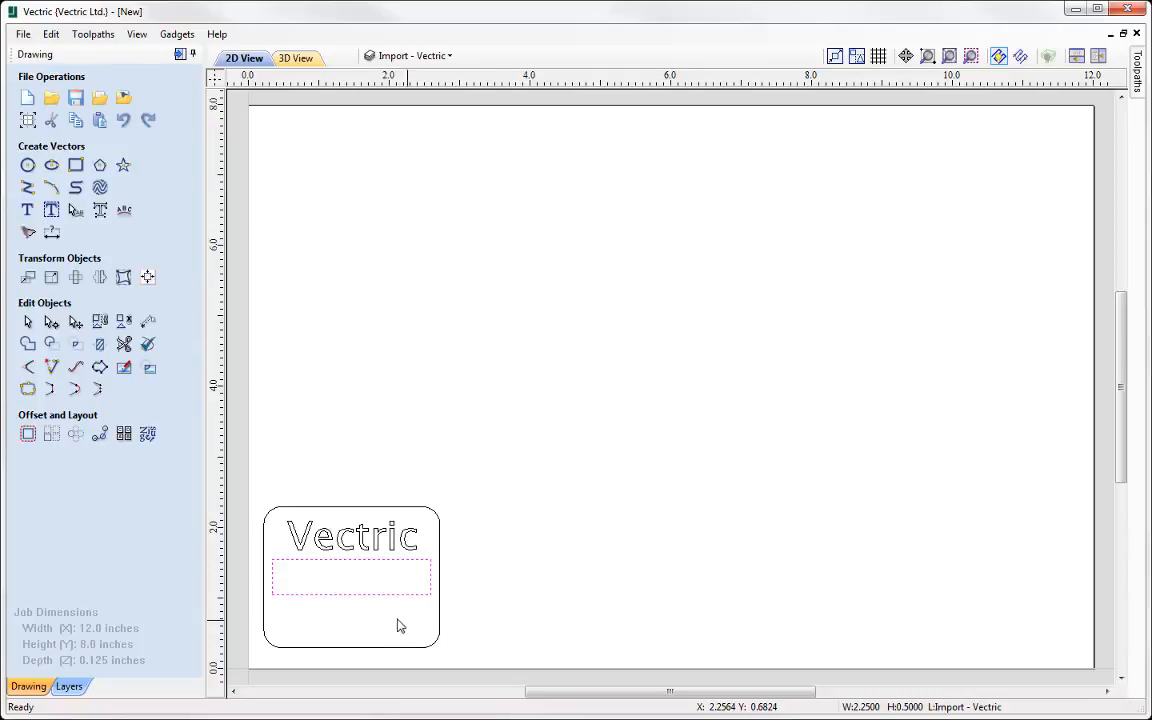
{"action": "left_click", "coordinate": [381, 598]}
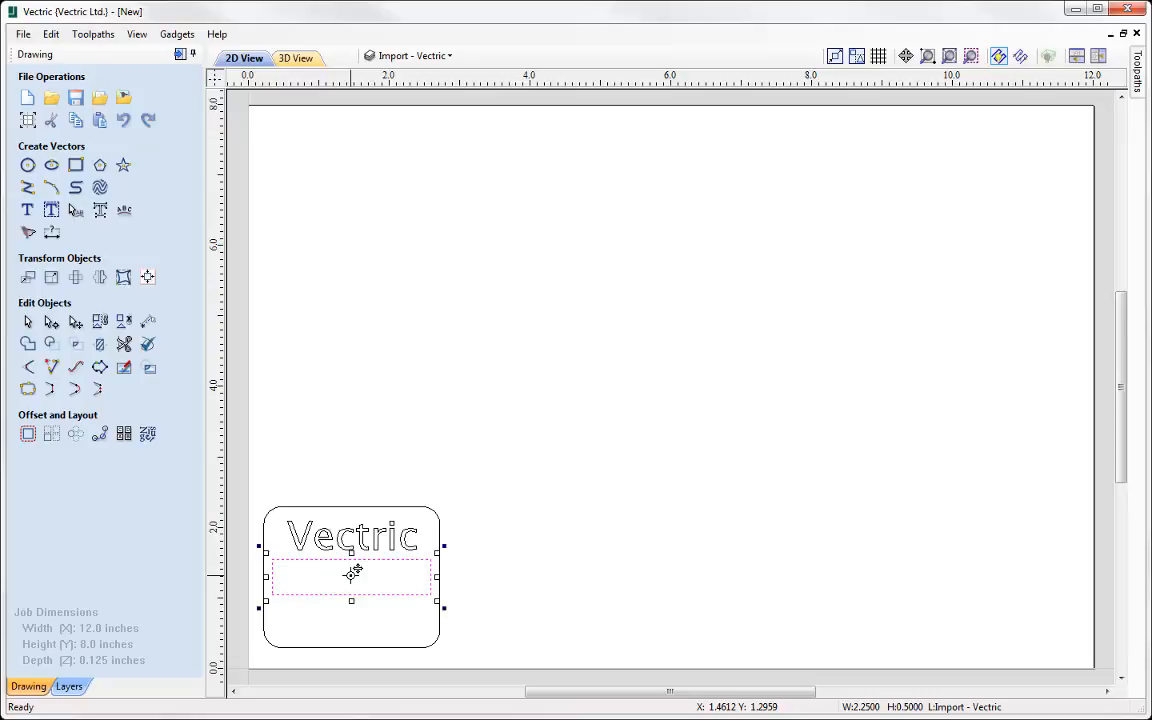
{"action": "left_click", "coordinate": [351, 575]}
{"action": "left_click_drag", "start_coordinate": [352, 572], "coordinate": [351, 620]}
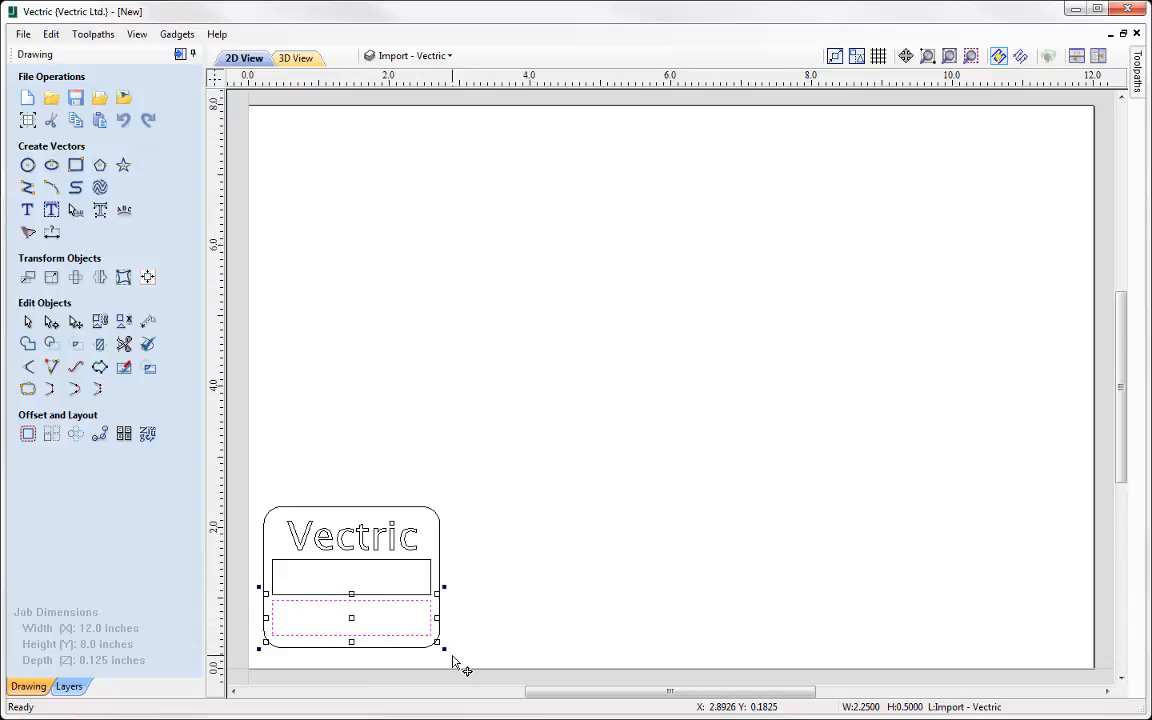
- Fill the upper rectangle with auto layout text reading !!Name!!
{"action": "left_click", "coordinate": [431, 588]}
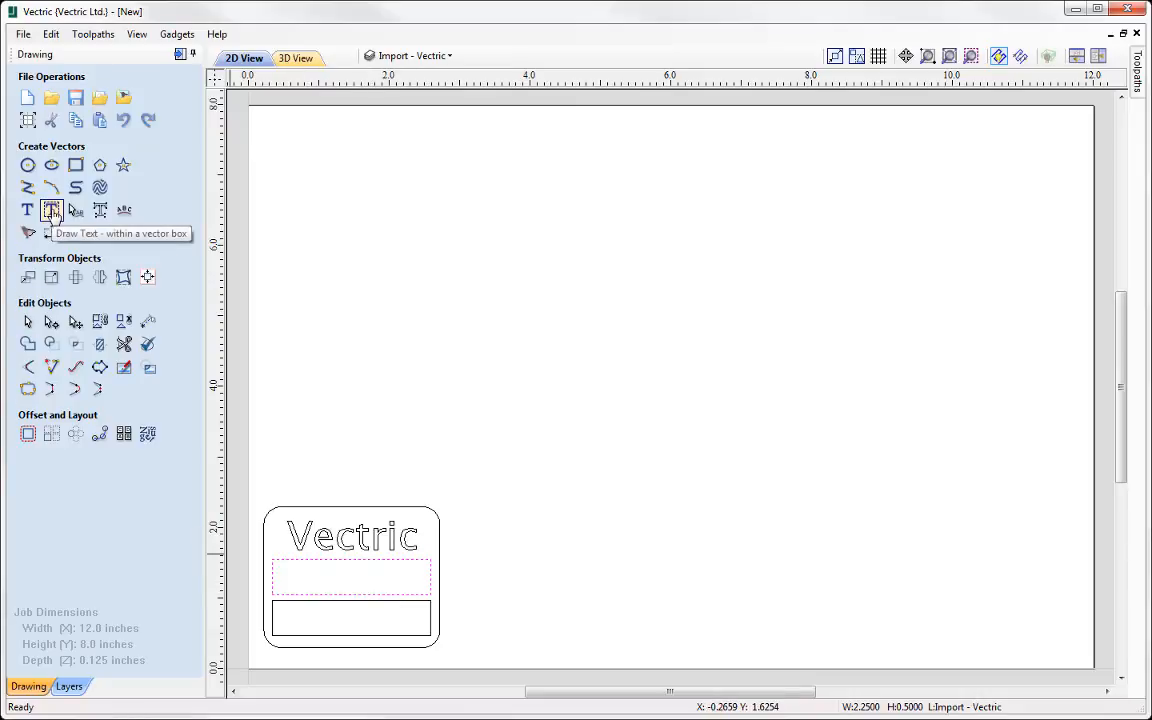
{"action": "left_click", "coordinate": [51, 211]}
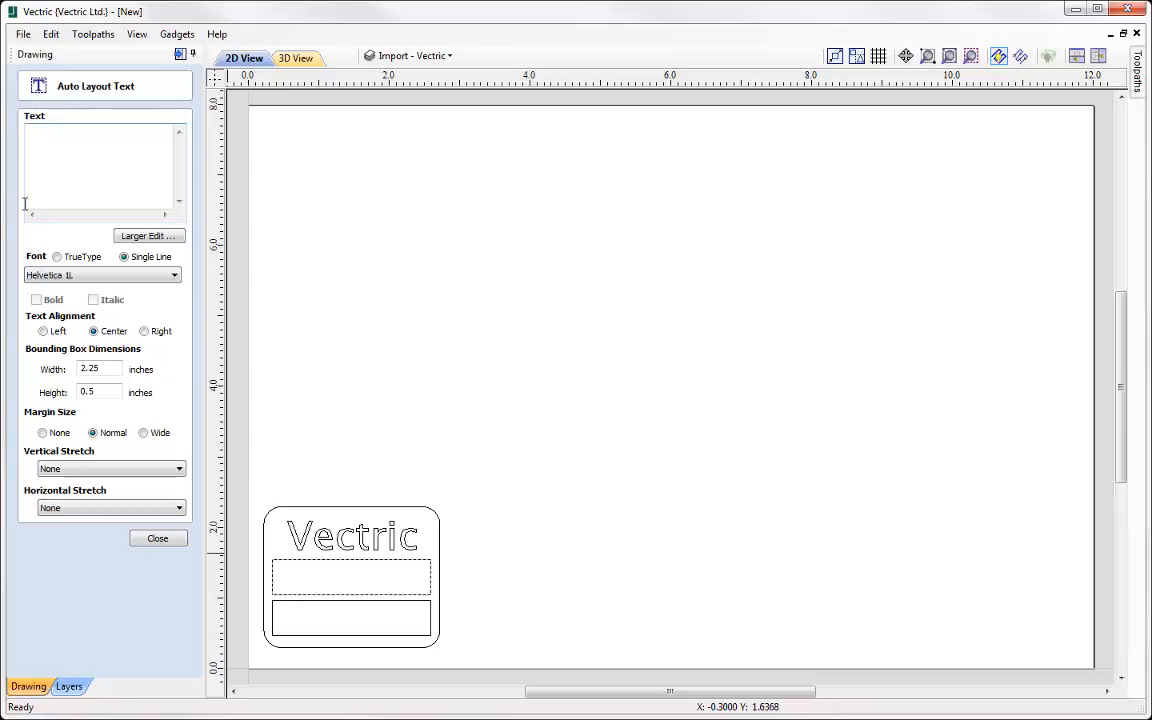
{"action": "left_click", "coordinate": [114, 150]}
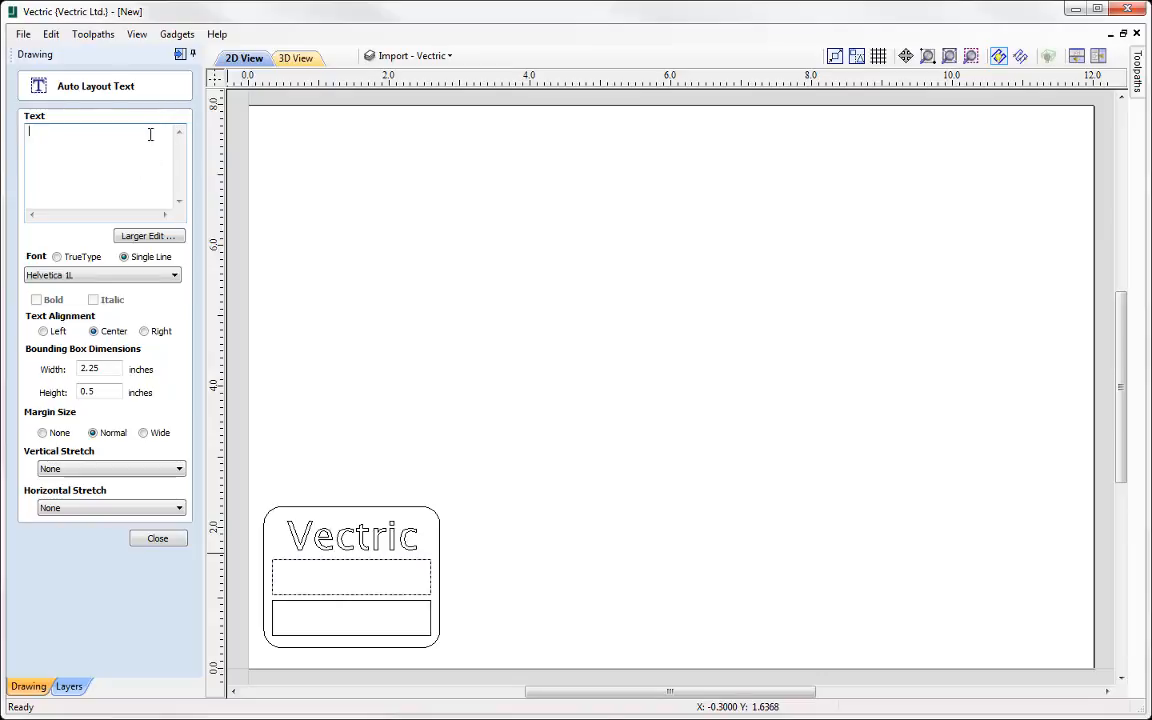
{"action": "type", "text": "!!"}
{"action": "type", "text": "Name"}
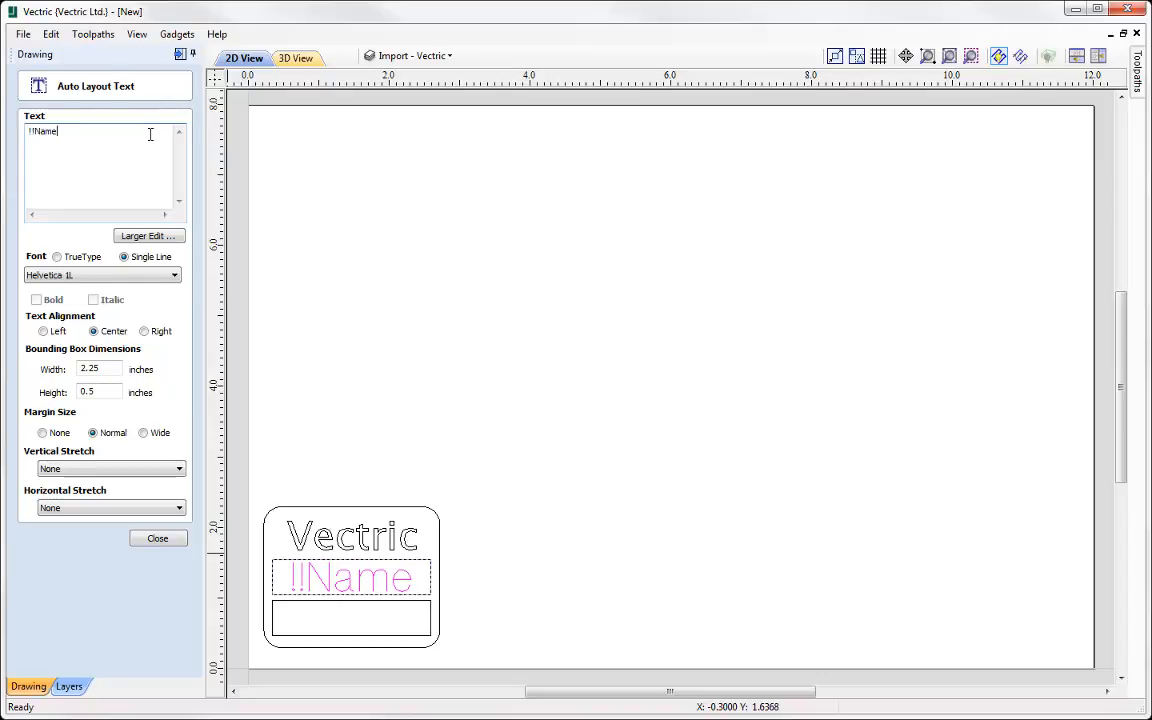
{"action": "type", "text": "!!"}
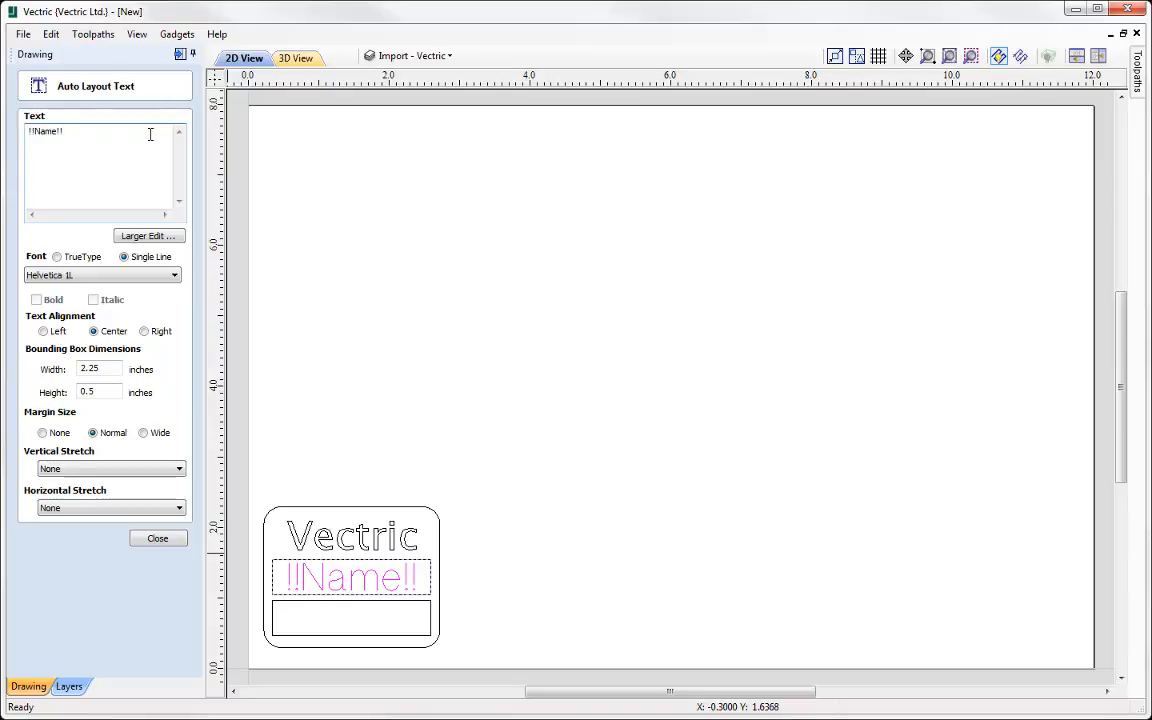
{"action": "left_click", "coordinate": [127, 276]}
{"action": "left_click", "coordinate": [133, 230]}
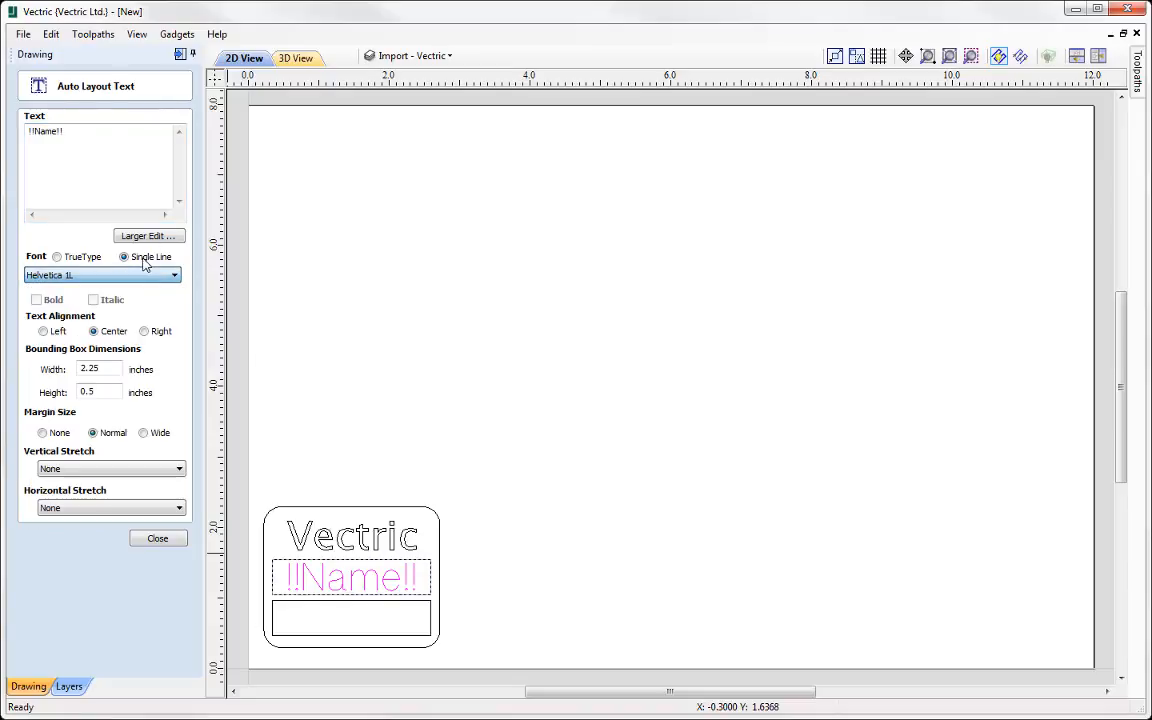
{"action": "left_click", "coordinate": [80, 259]}
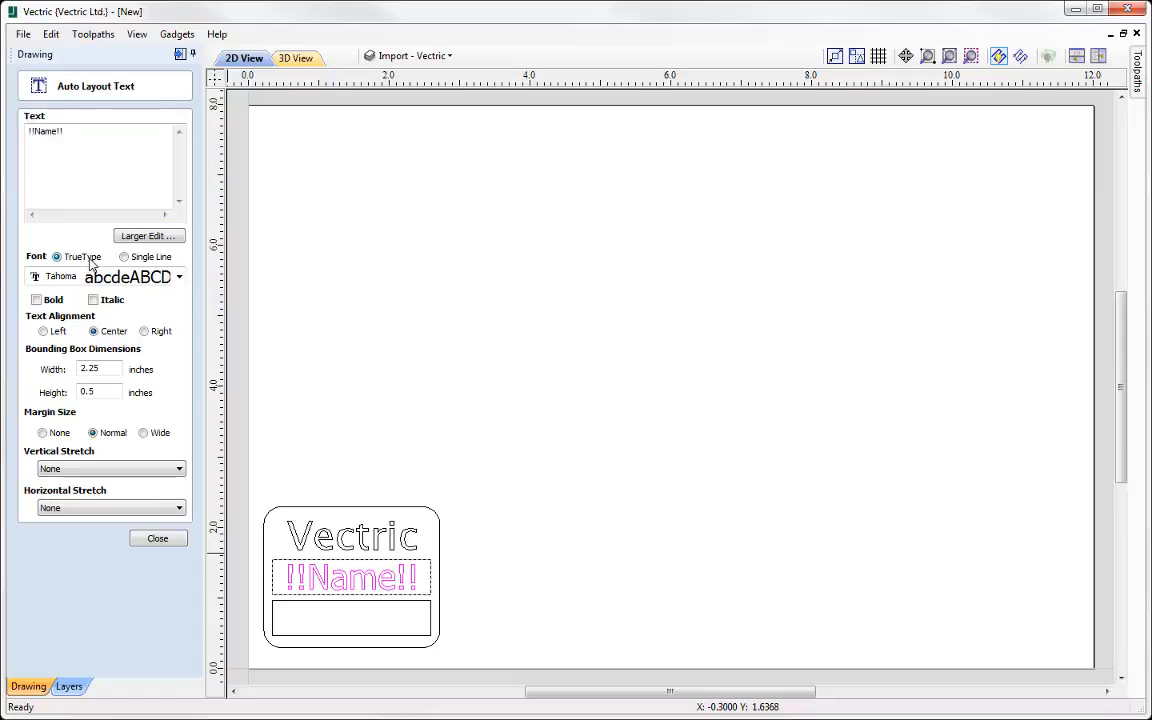
{"action": "left_click", "coordinate": [146, 259]}
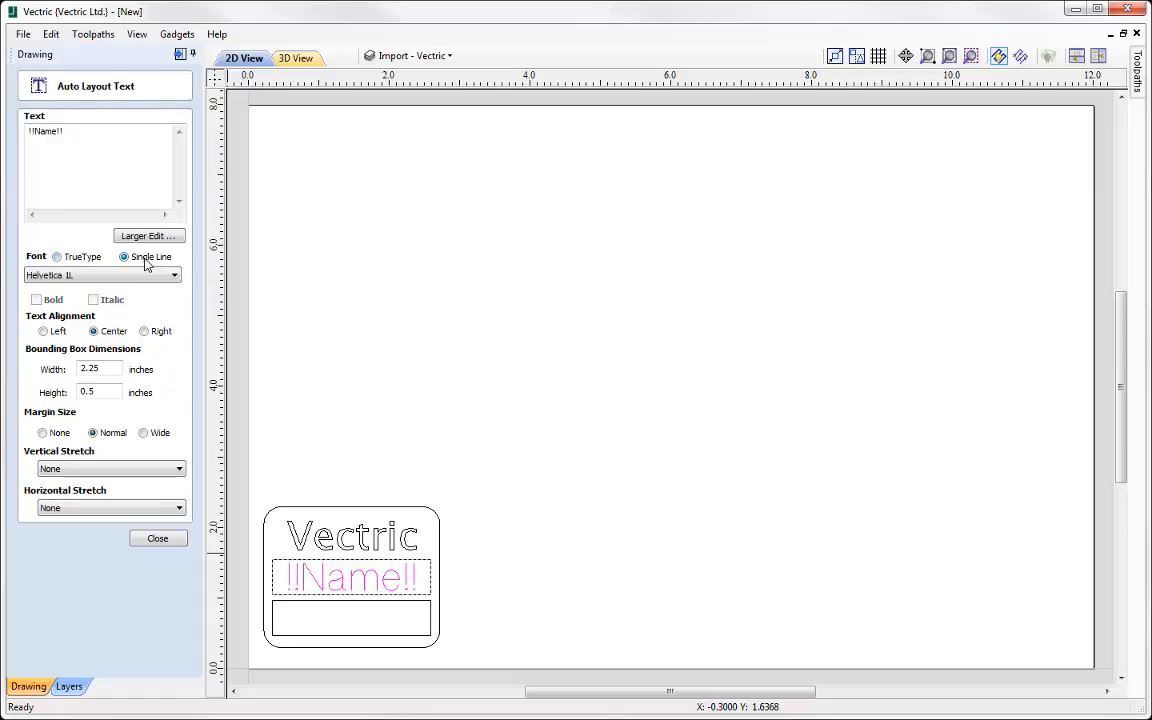
- Set the !!Name!! text to the single-line font Helvetica 3L
{"action": "left_click", "coordinate": [86, 279]}
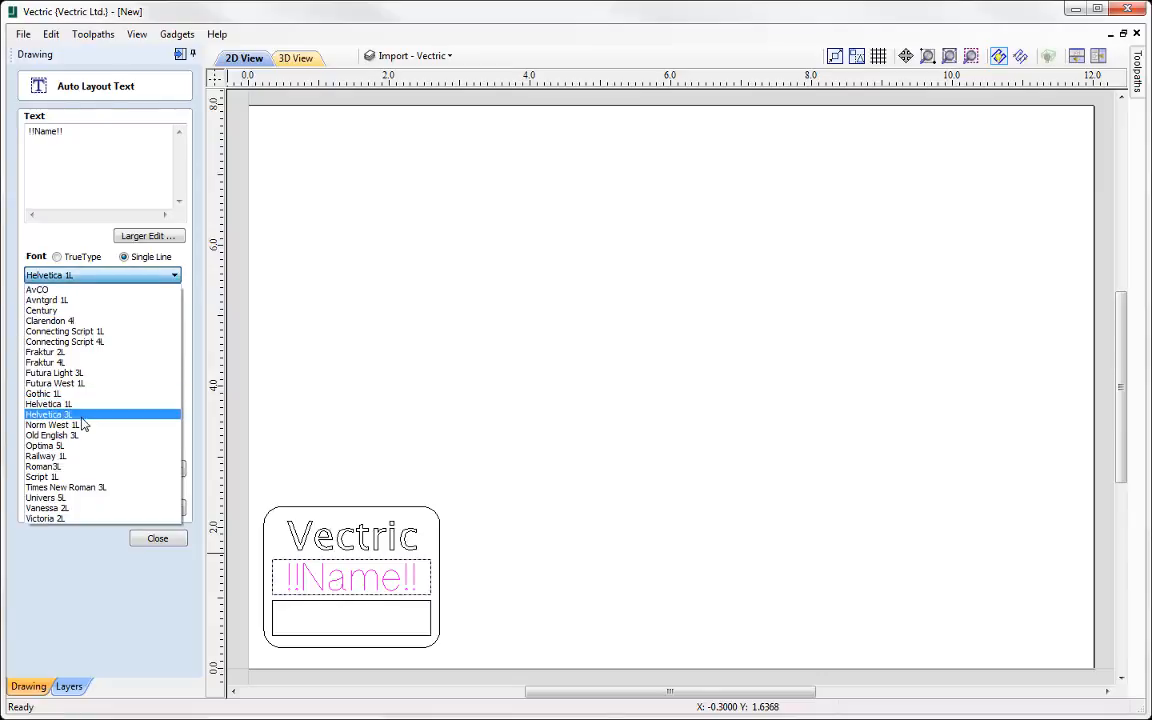
{"action": "left_click", "coordinate": [76, 381]}
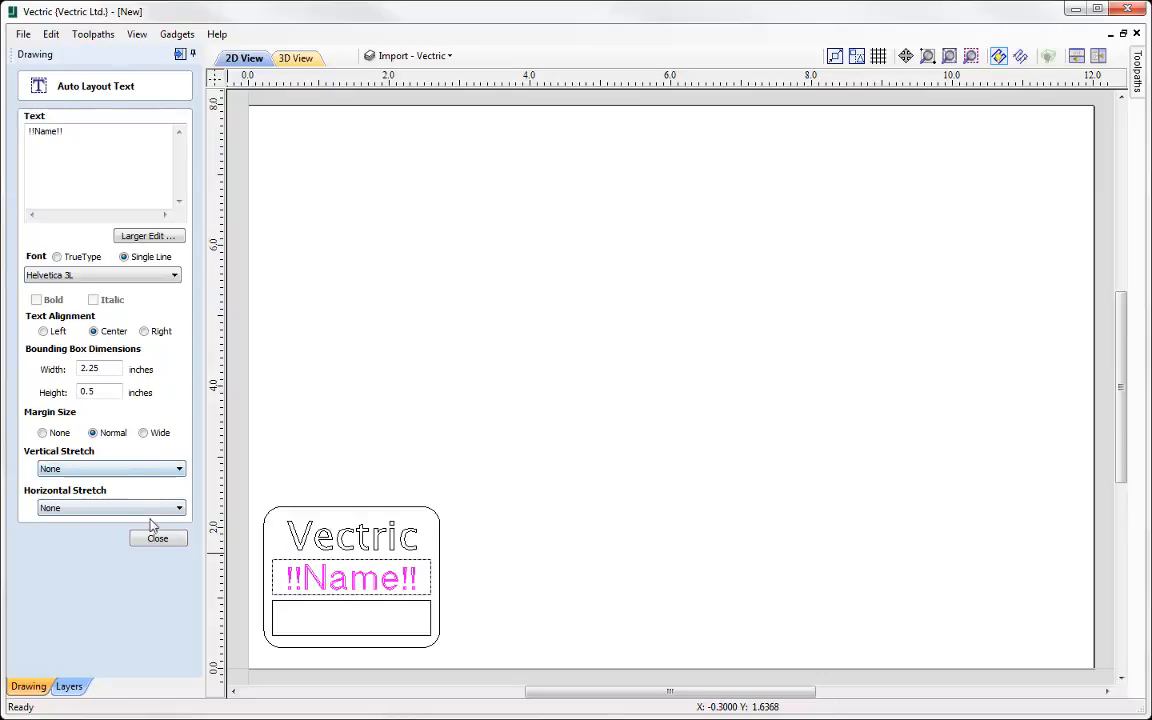
- Fill the lower rectangle with auto layout text reading !!Department!! in the single-line font Helvetica 1L
{"action": "left_click", "coordinate": [278, 617]}
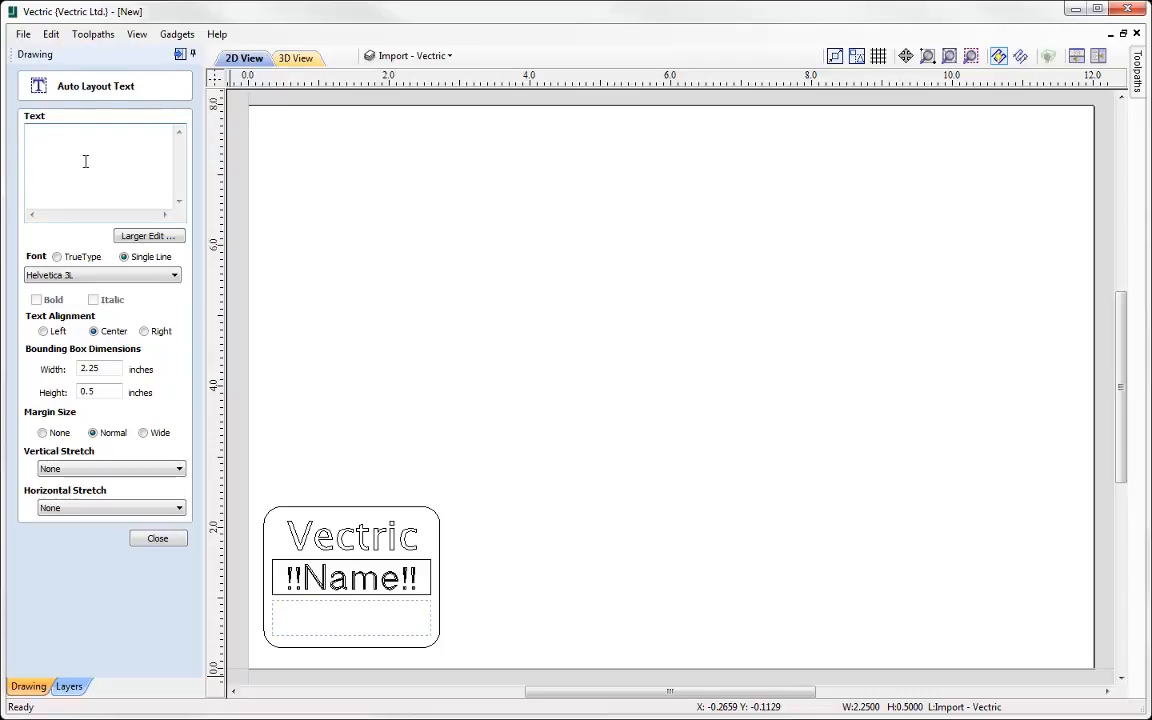
{"action": "type", "text": "!!"}
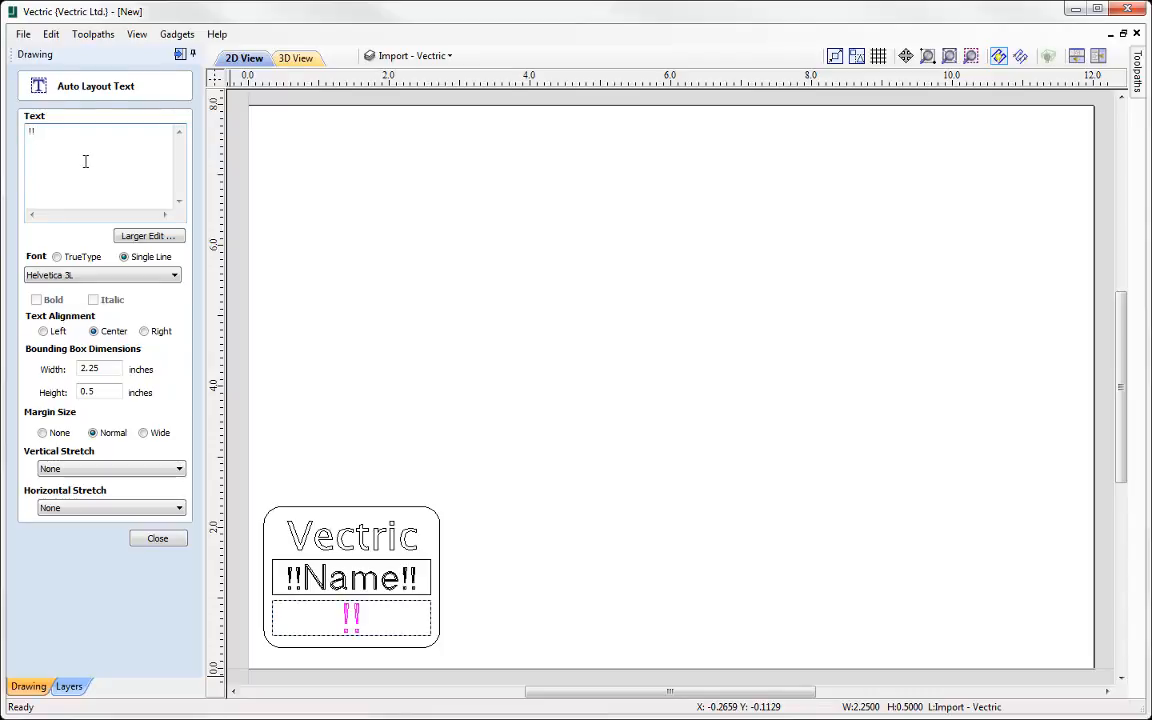
{"action": "type", "text": "Depart"}
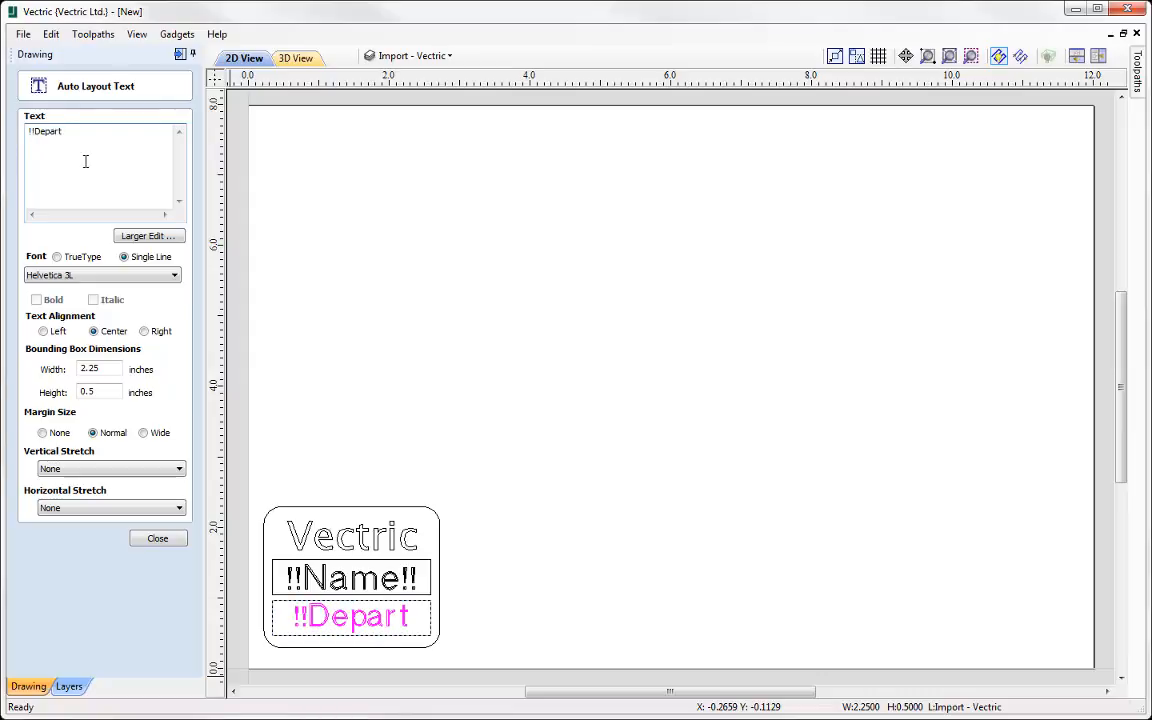
{"action": "type", "text": "ment!!"}
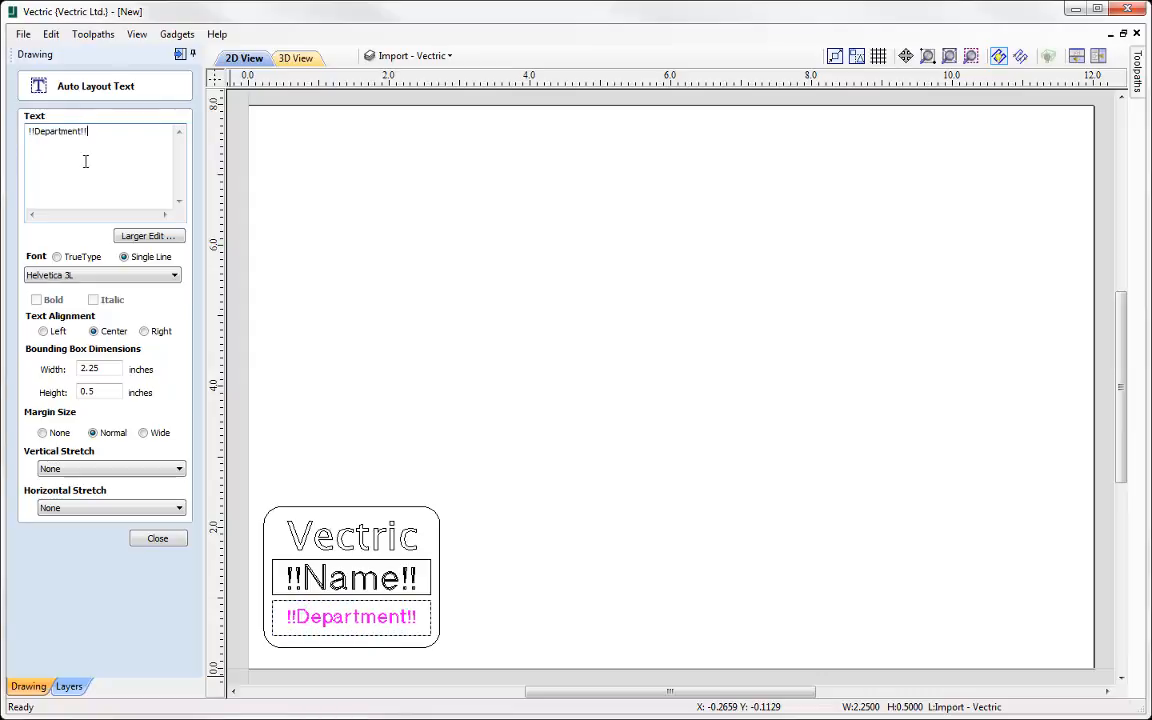
{"action": "left_click", "coordinate": [156, 276]}
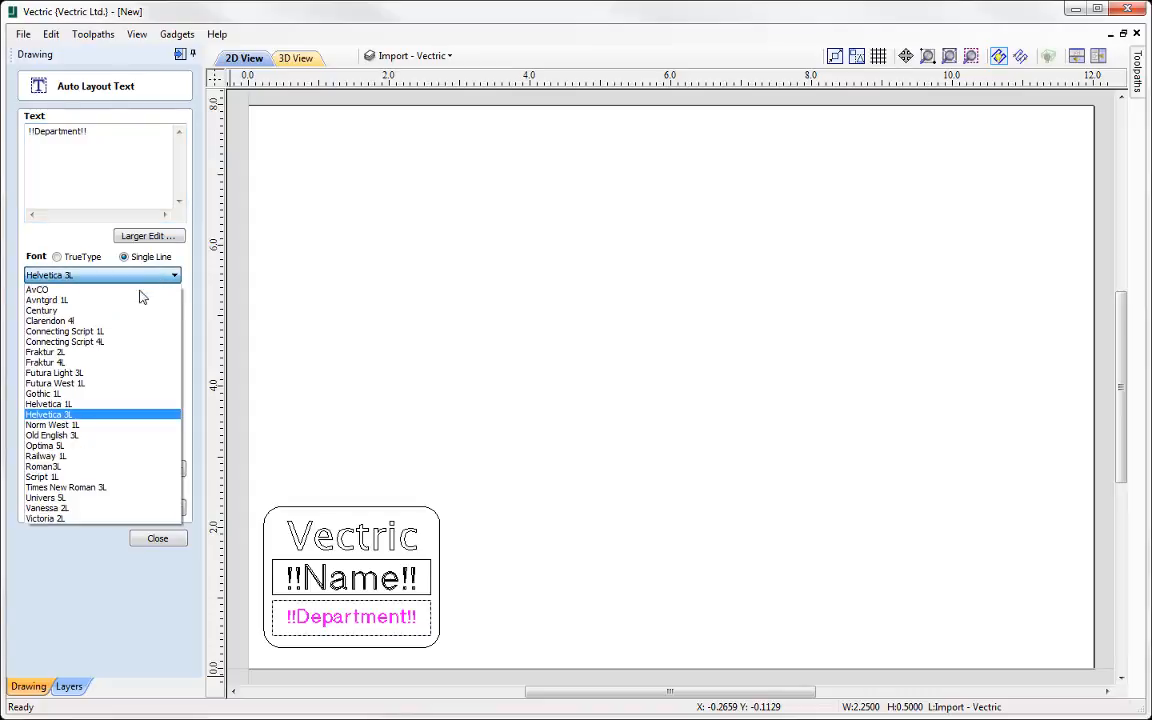
{"action": "left_click", "coordinate": [93, 404]}
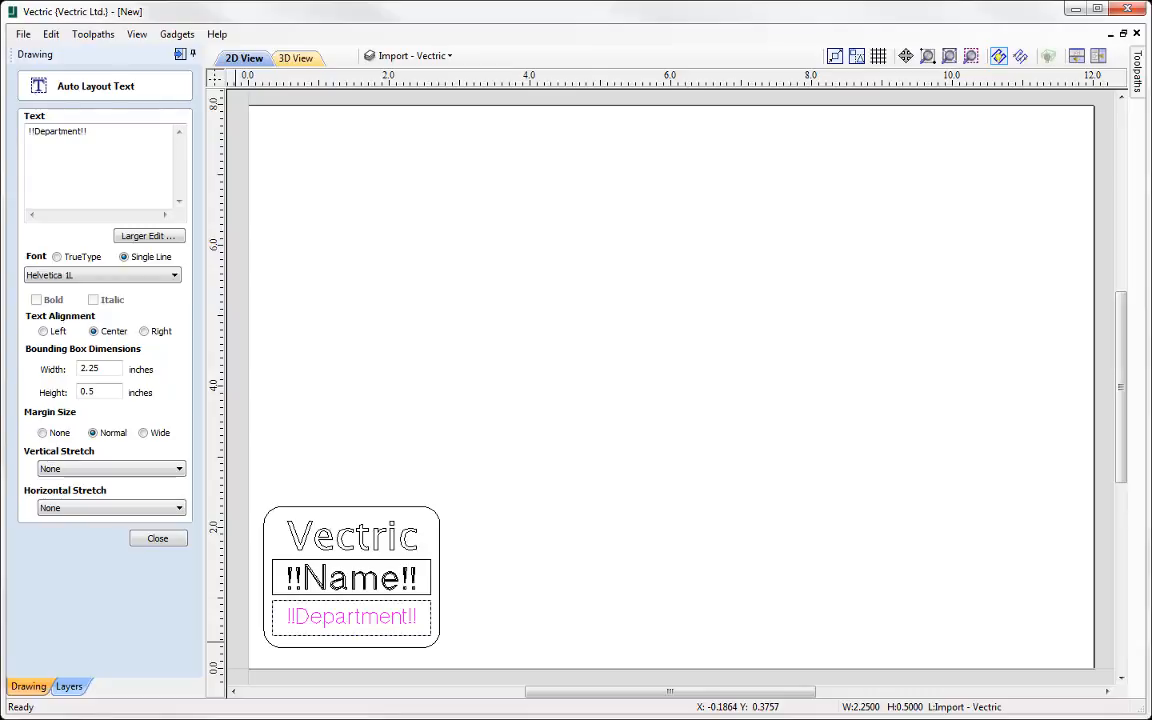
{"action": "left_click", "coordinate": [155, 538]}
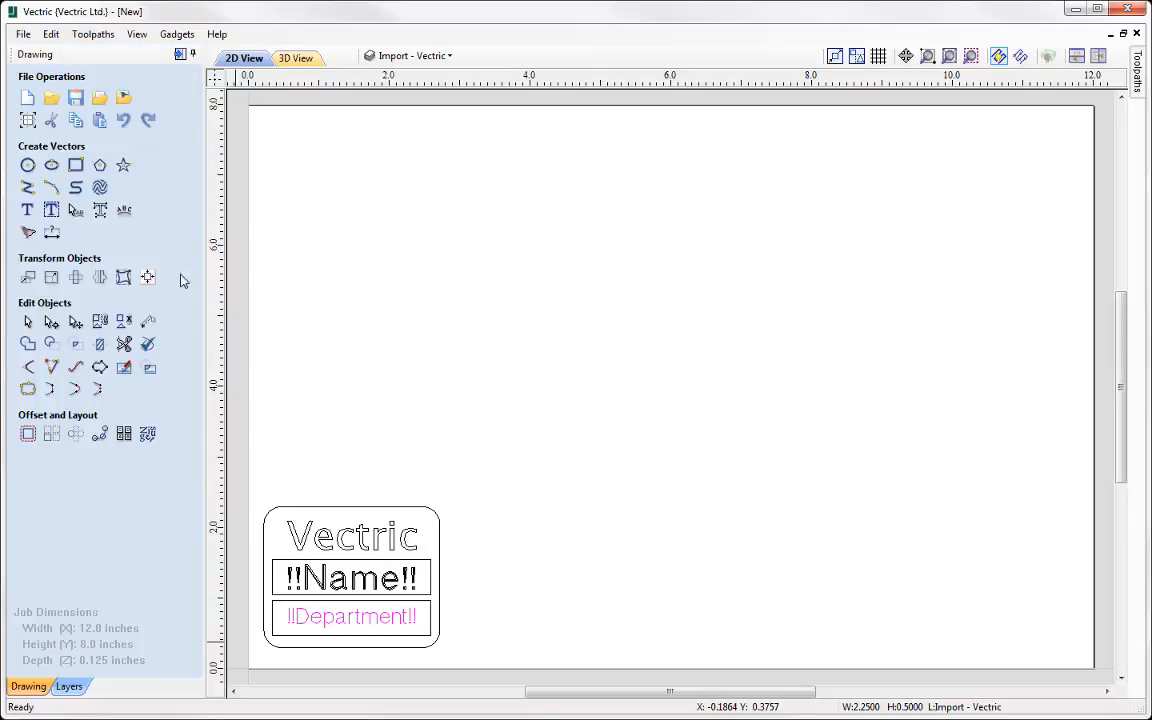
- Delete the two rectangles framing the !!Name!! and !!Department!! text
{"action": "left_click", "coordinate": [180, 54]}
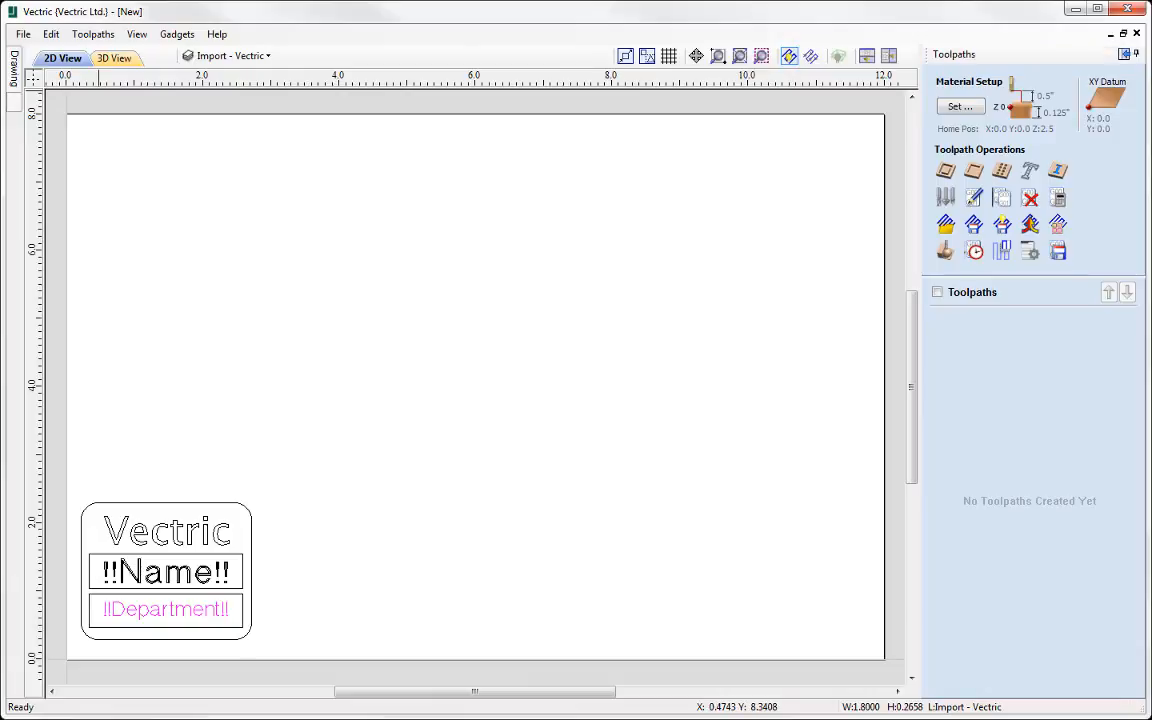
{"action": "left_click", "coordinate": [222, 560]}
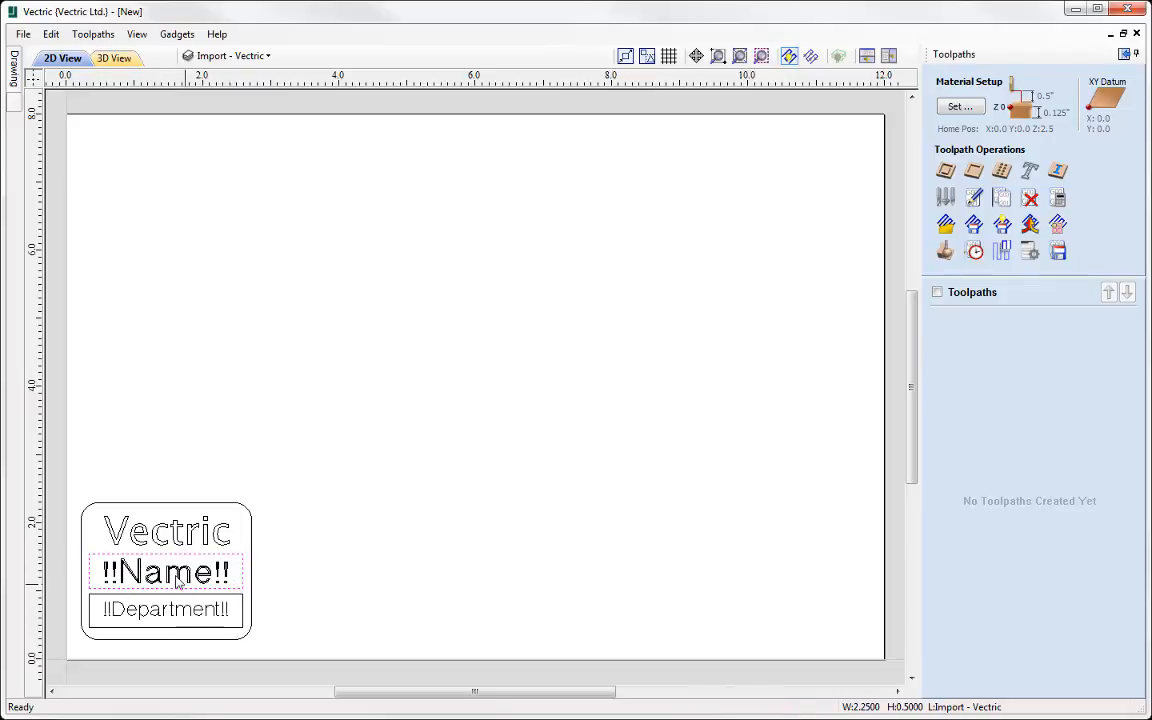
{"action": "left_click", "coordinate": [240, 620]}
{"action": "left_click", "coordinate": [241, 642]}
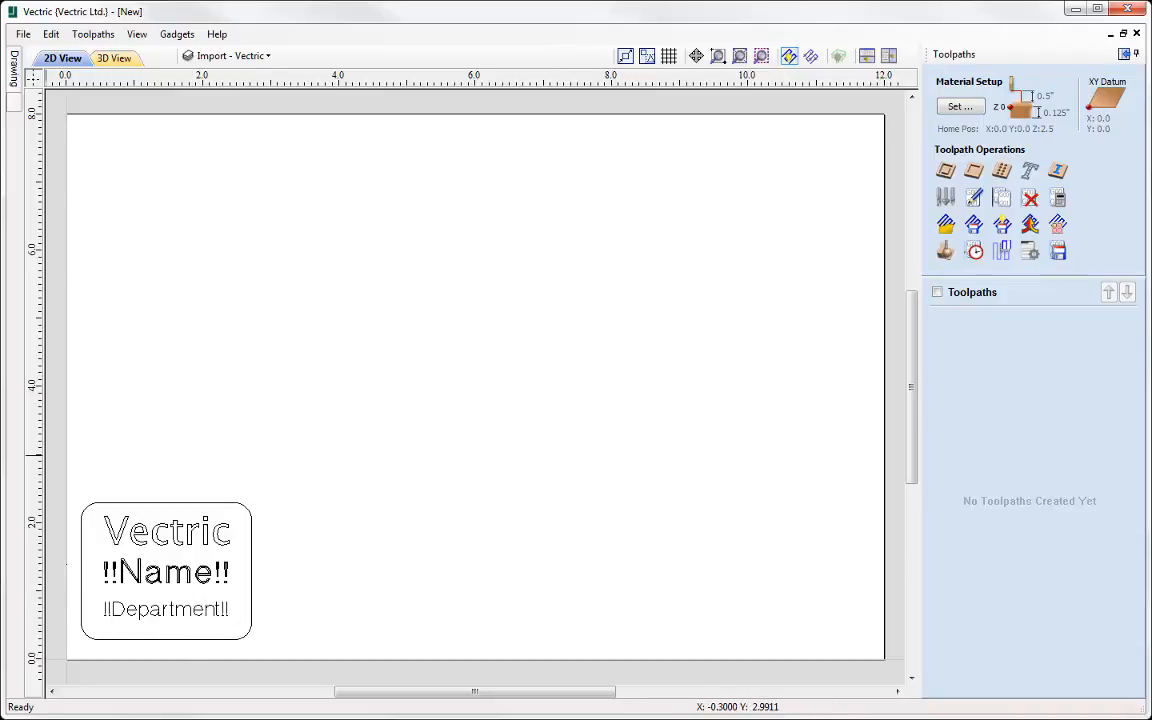
- Start a 2D profile toolpath on the plate outline with start depth 0.0, cut depth 0.125 inches and the Engrave (20' 0.02" Tip Dia) tool
{"action": "left_click", "coordinate": [251, 615]}
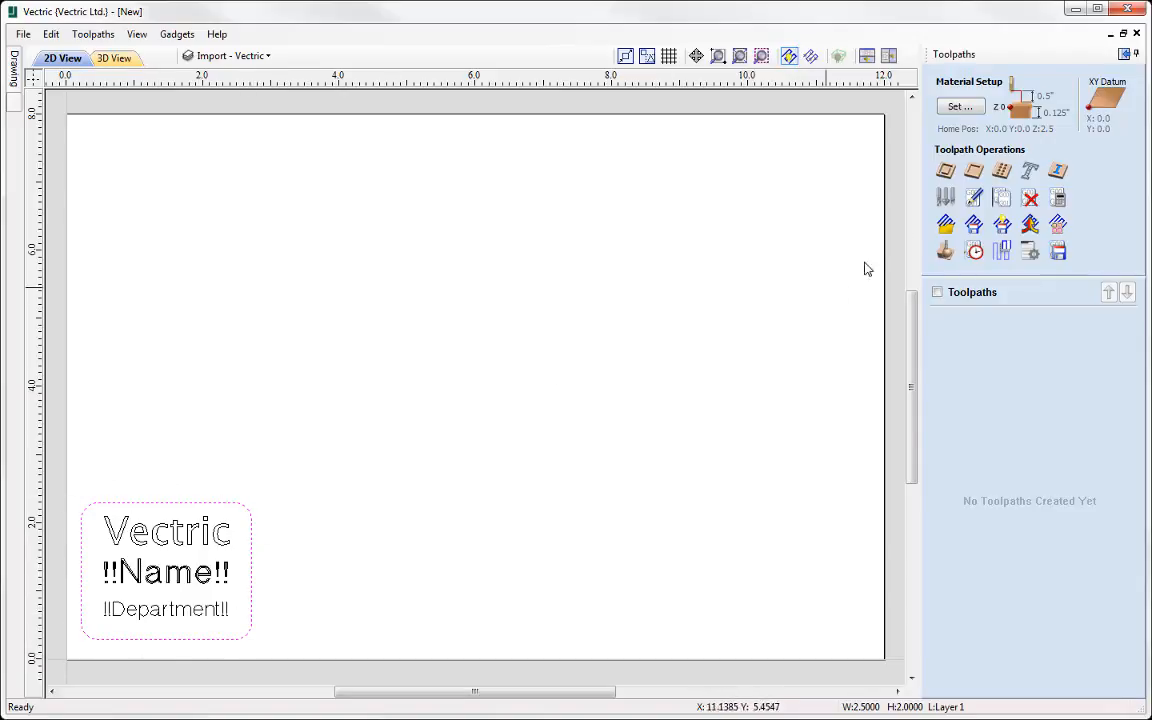
{"action": "left_click", "coordinate": [946, 171]}
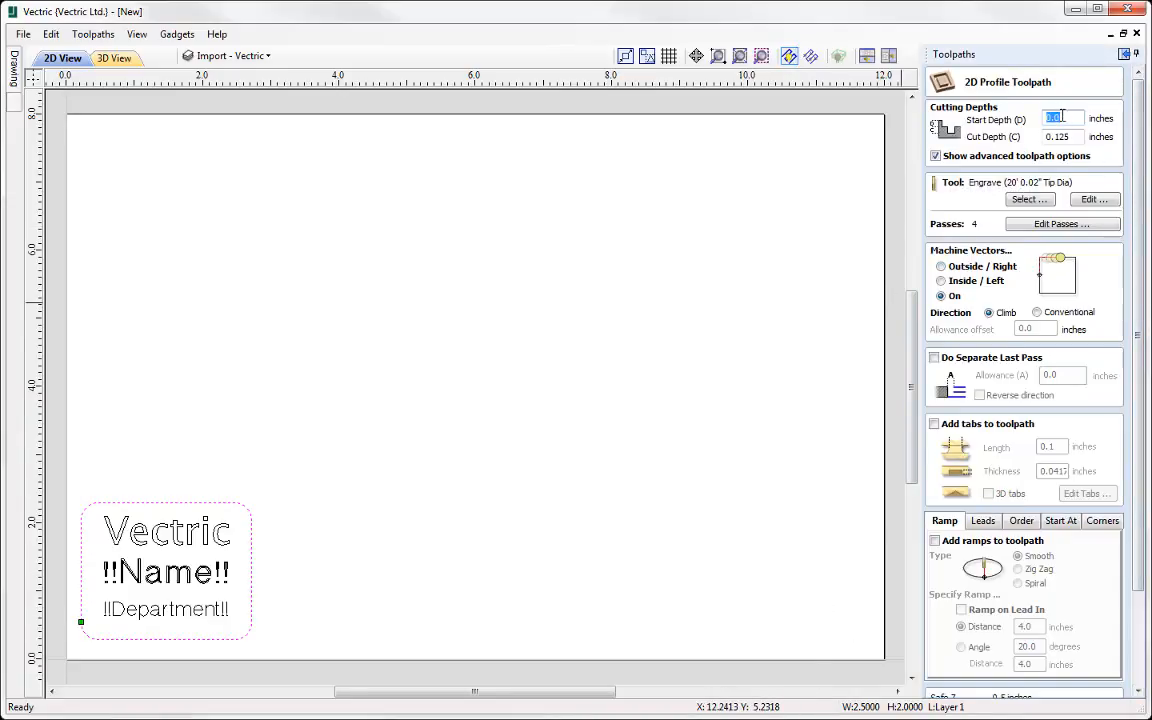
{"action": "key", "text": "Tab"}
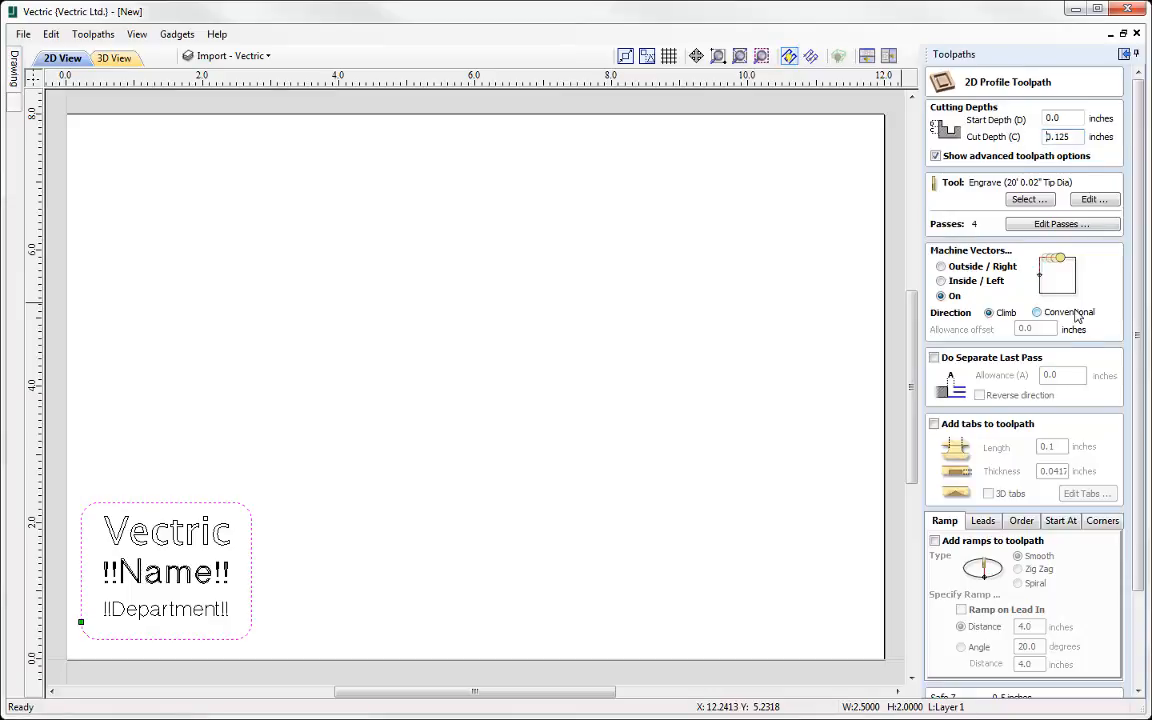
{"action": "key", "text": "Tab"}
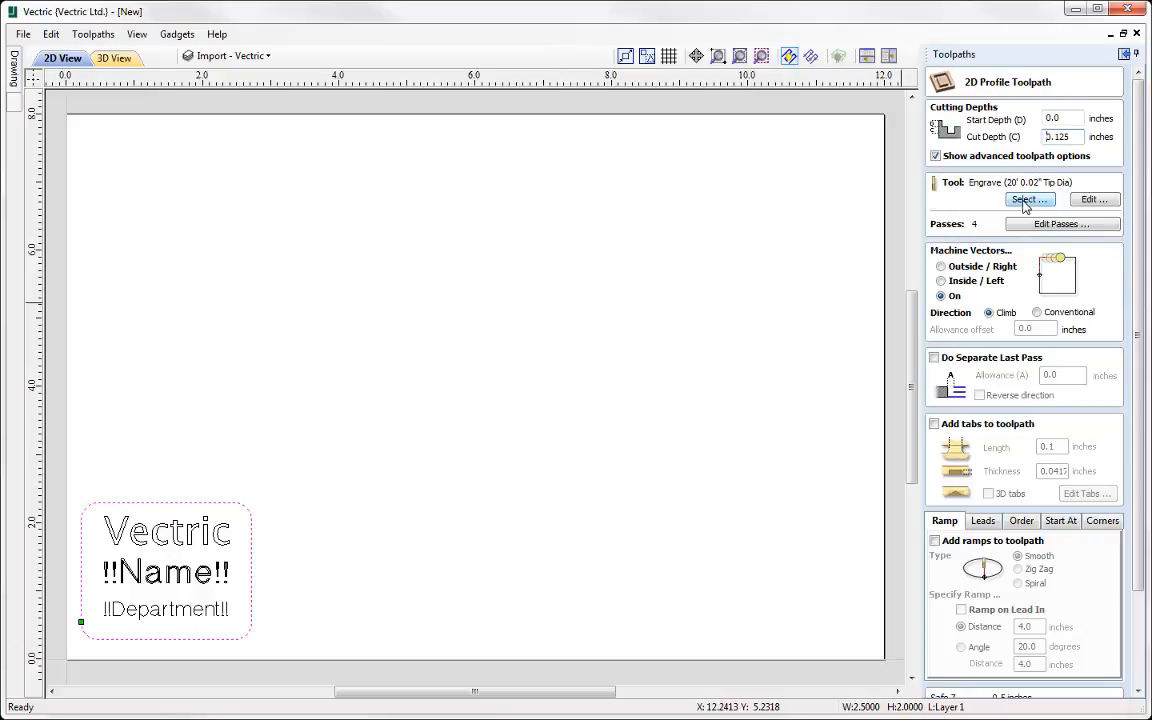
{"action": "left_click", "coordinate": [1024, 202]}
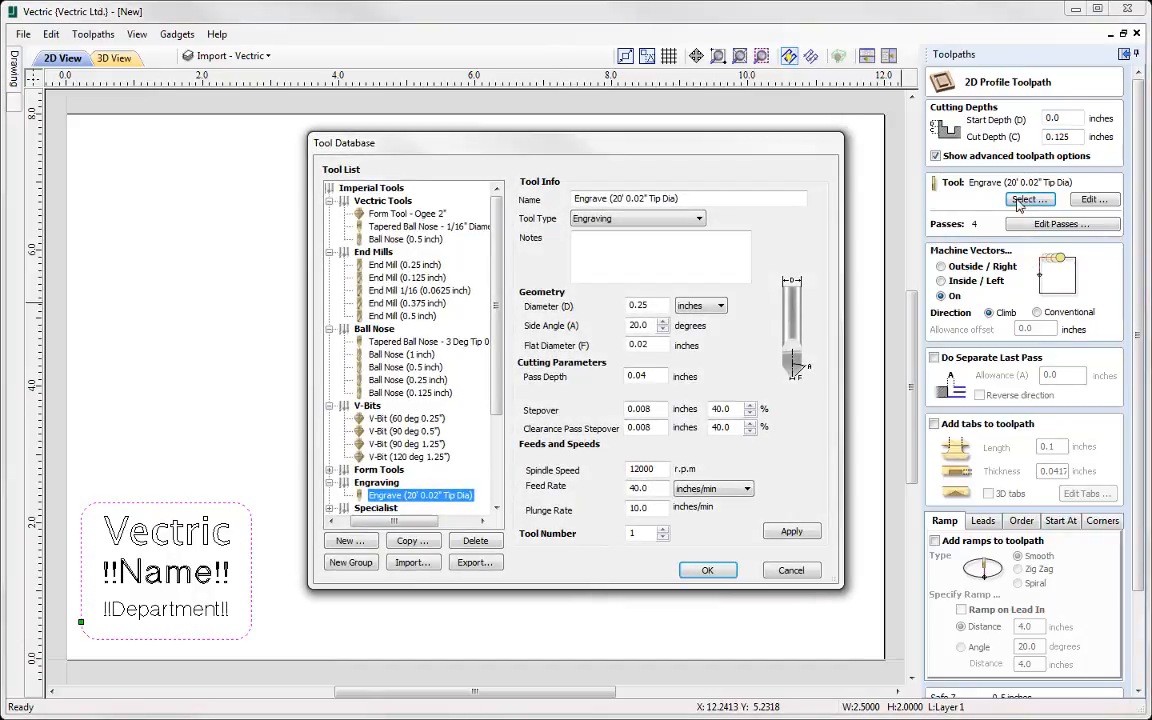
{"action": "scroll", "coordinate": [393, 440], "scroll_direction": "down", "scroll_amount": 2}
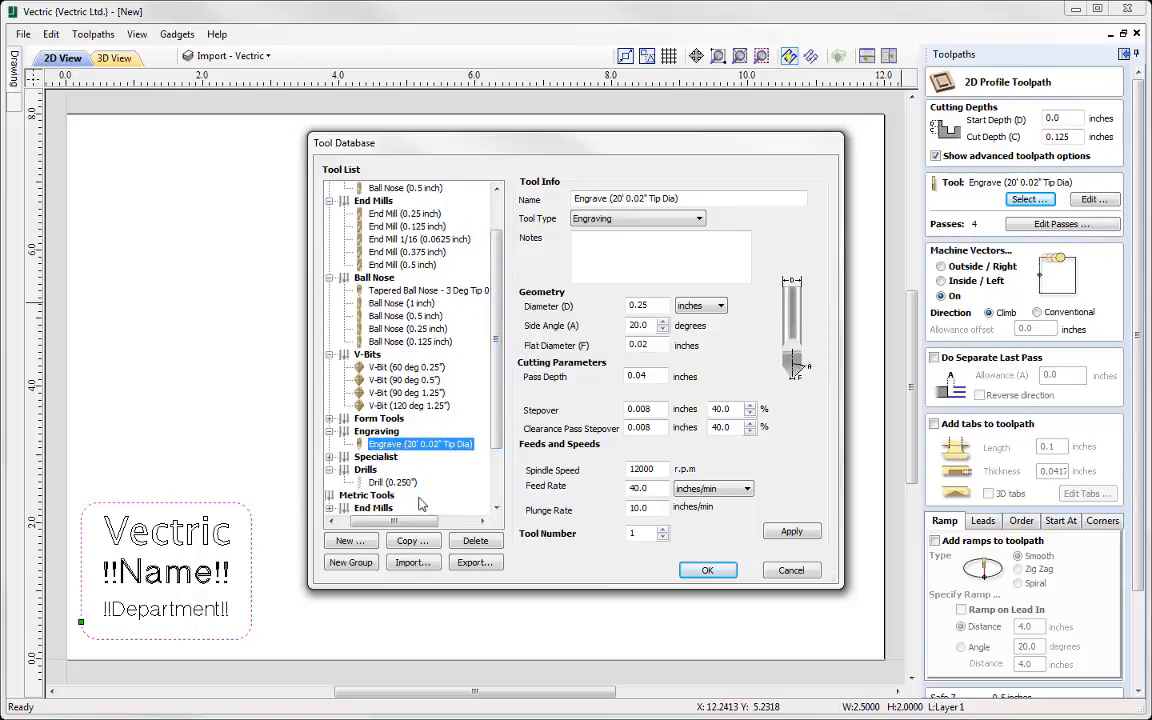
{"action": "left_click", "coordinate": [710, 574]}
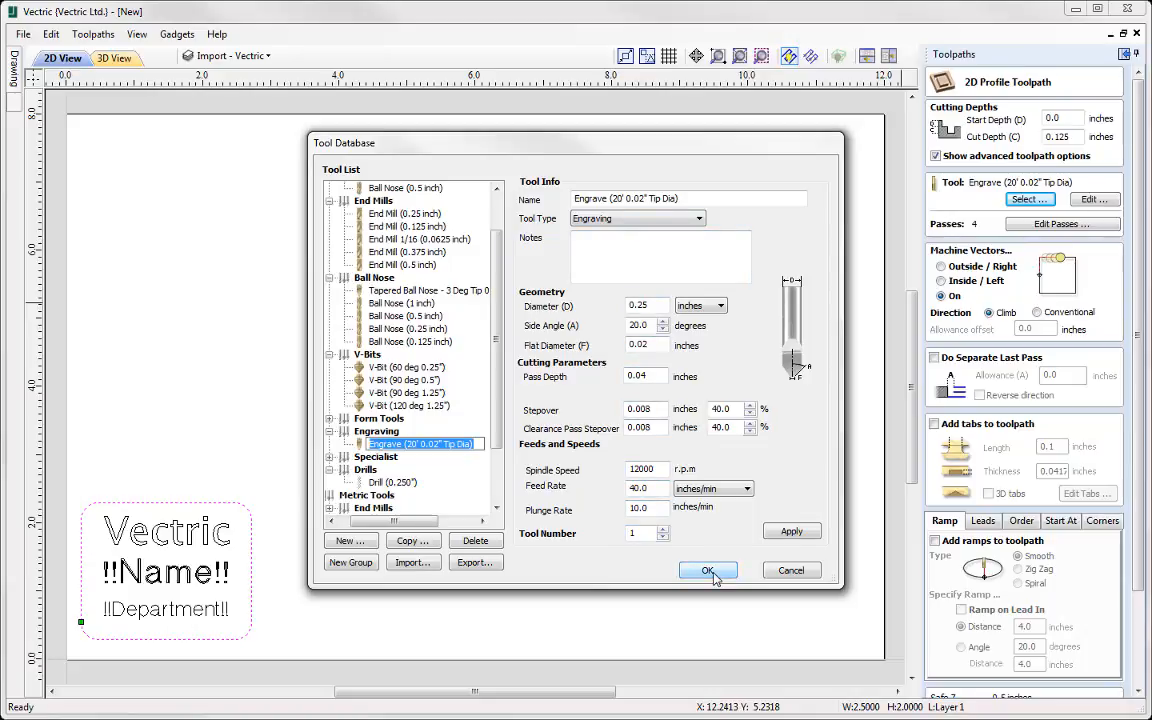
- Machine outside the plate outline and add tabs 0.1 inches long and 0.0416 inches thick
{"action": "left_click", "coordinate": [945, 271]}
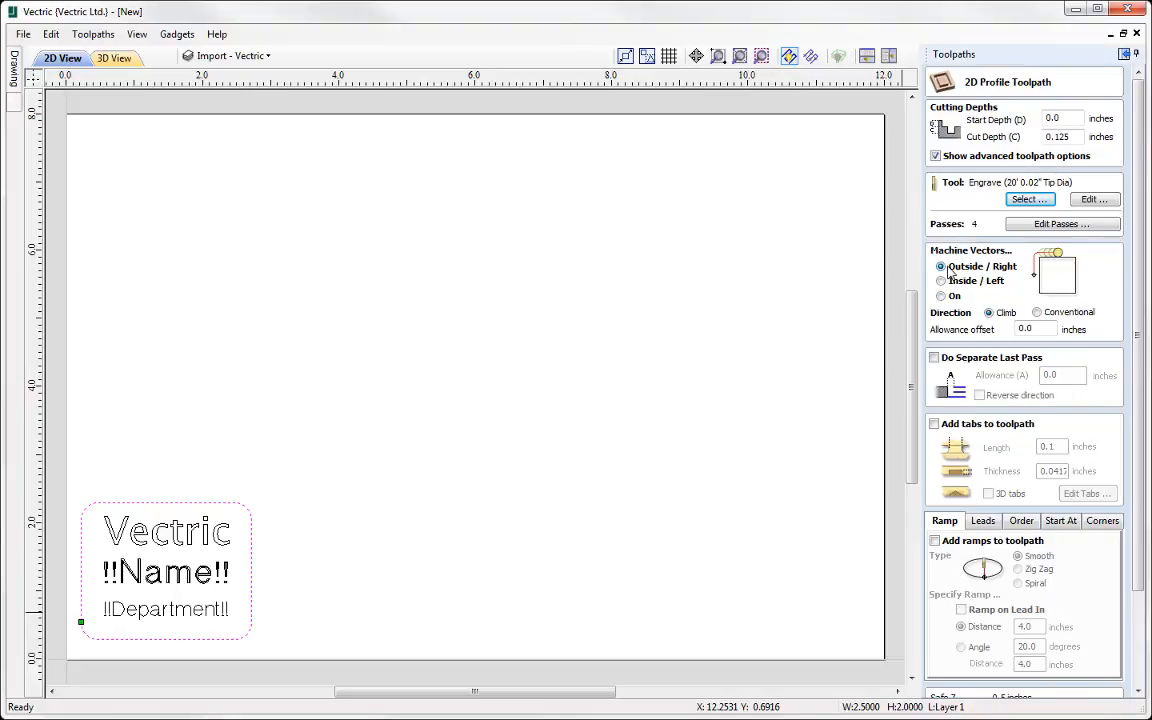
{"action": "left_click", "coordinate": [957, 426]}
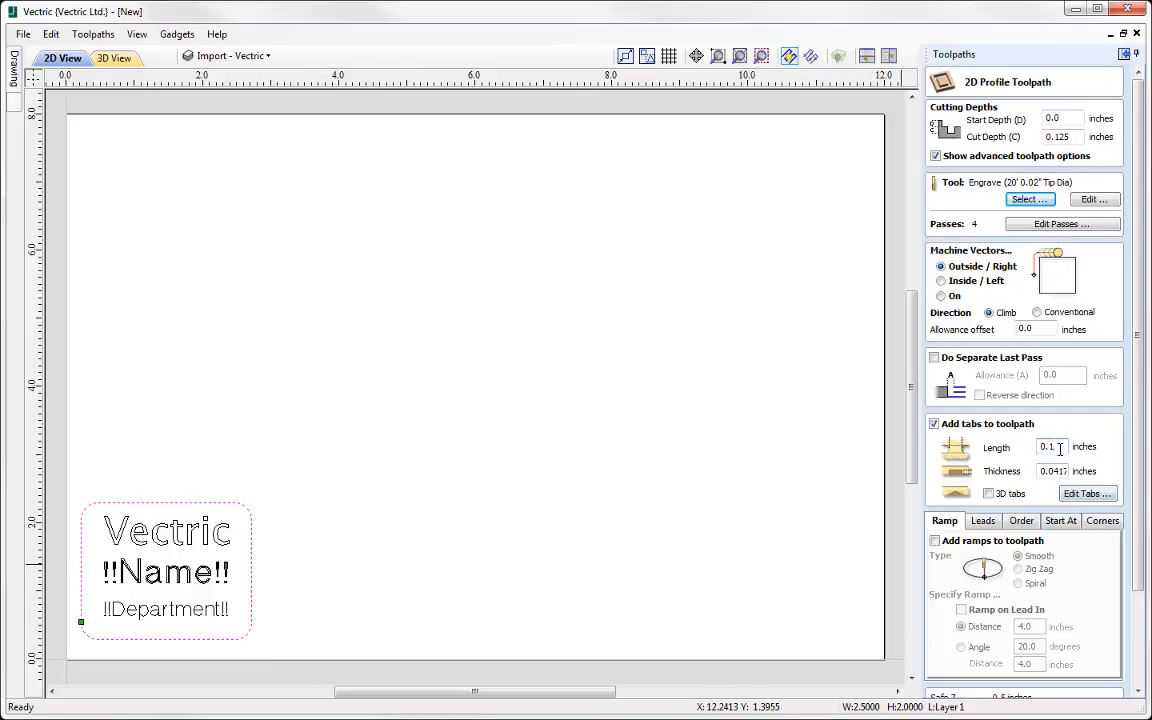
{"action": "left_click_drag", "start_coordinate": [1060, 447], "coordinate": [983, 442]}
{"action": "type", "text": "0."}
{"action": "left_click_drag", "start_coordinate": [1039, 471], "coordinate": [1132, 472]}
{"action": "key", "text": "BackSpace"}
{"action": "left_click", "coordinate": [1048, 448]}
- Calculate the profile toolpath under the name Cutout and preview its cut in 3D
{"action": "scroll", "coordinate": [1016, 598], "scroll_direction": "down", "scroll_amount": 3}
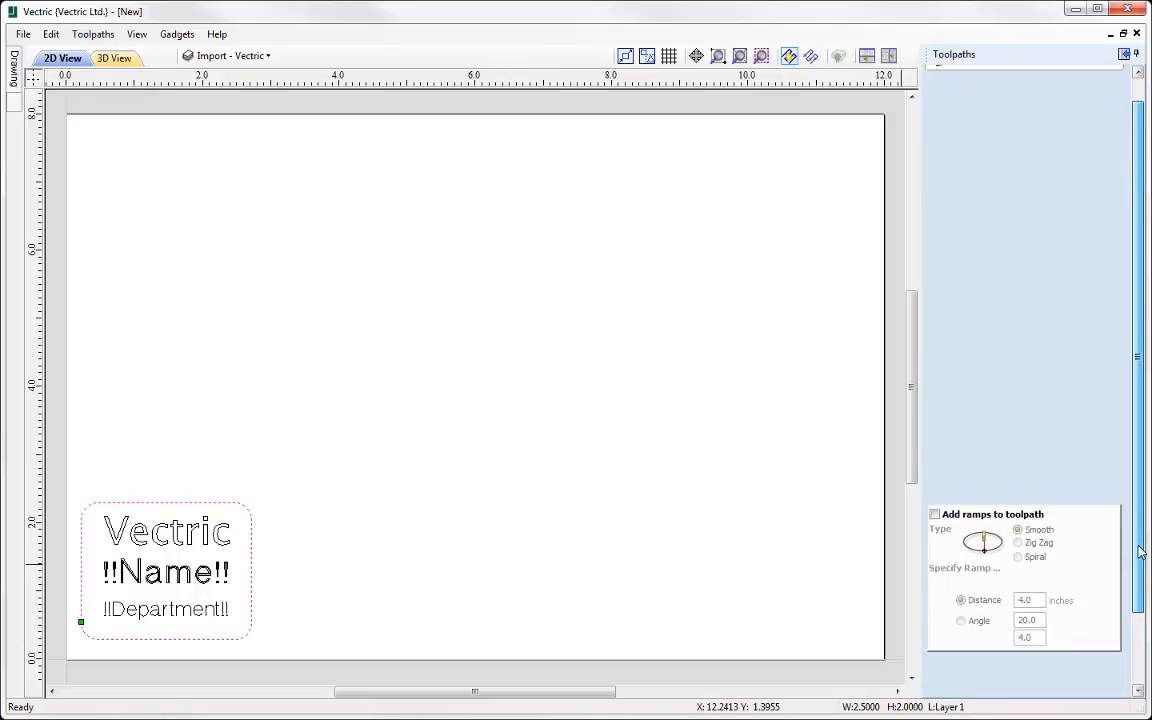
{"action": "left_click_drag", "start_coordinate": [1108, 669], "coordinate": [893, 663]}
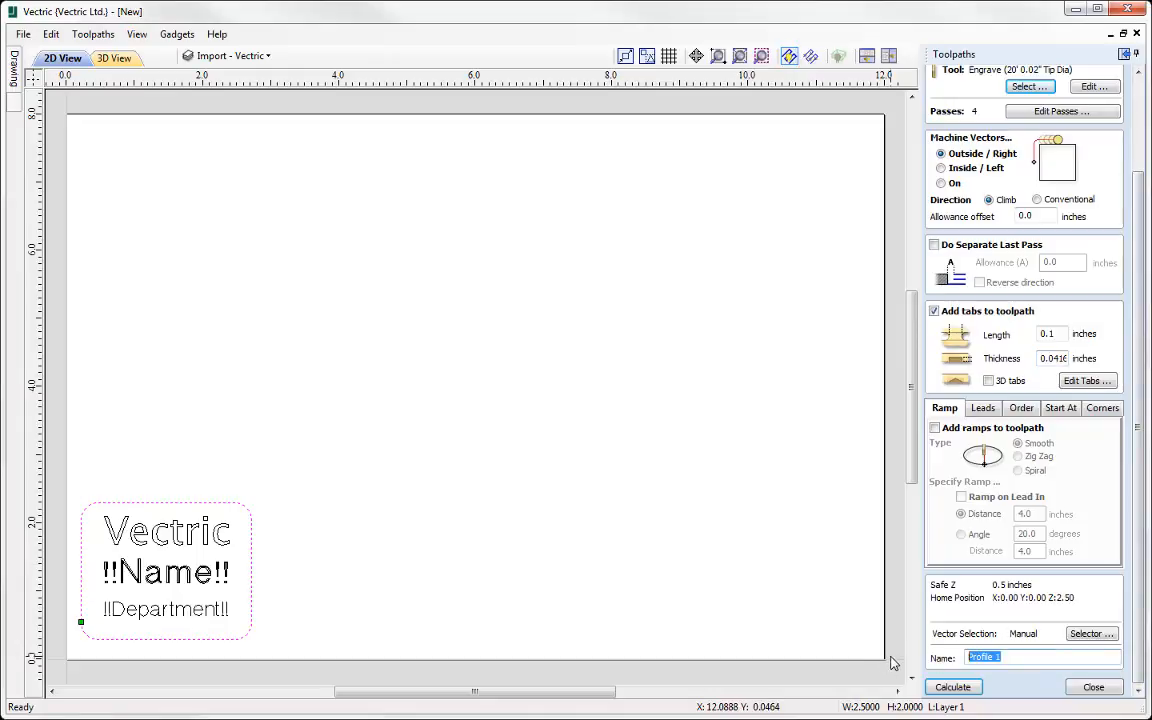
{"action": "type", "text": "Cutout"}
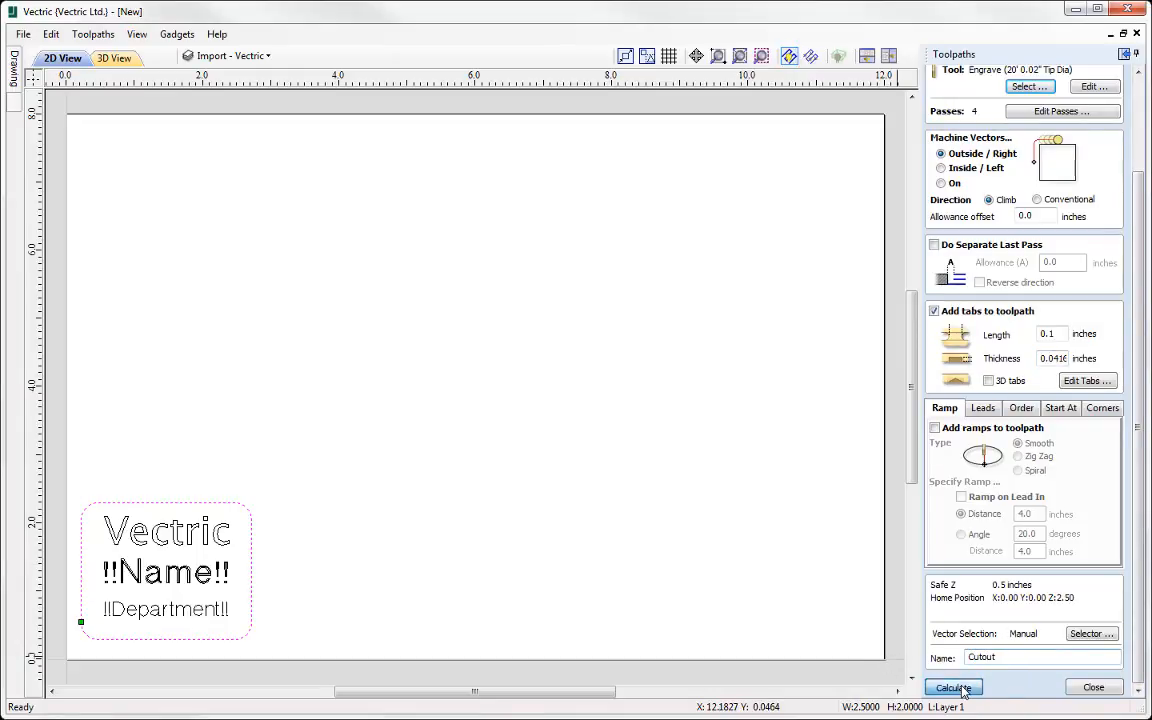
{"action": "left_click", "coordinate": [953, 687]}
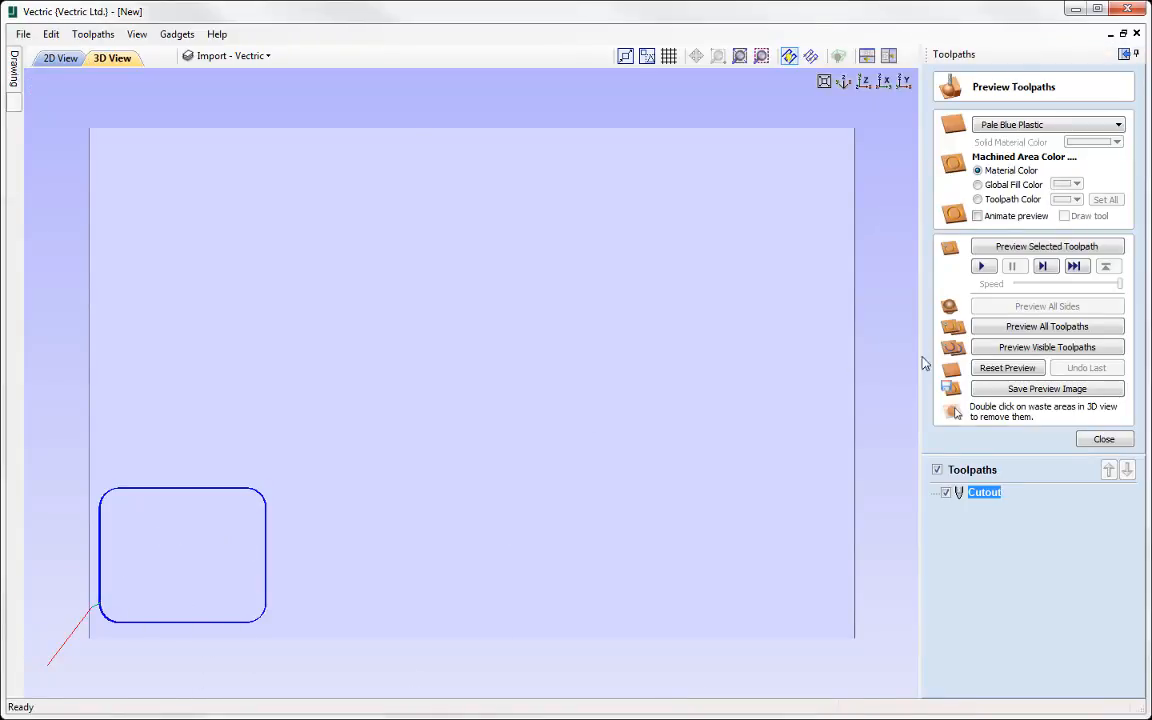
{"action": "left_click", "coordinate": [1046, 246]}
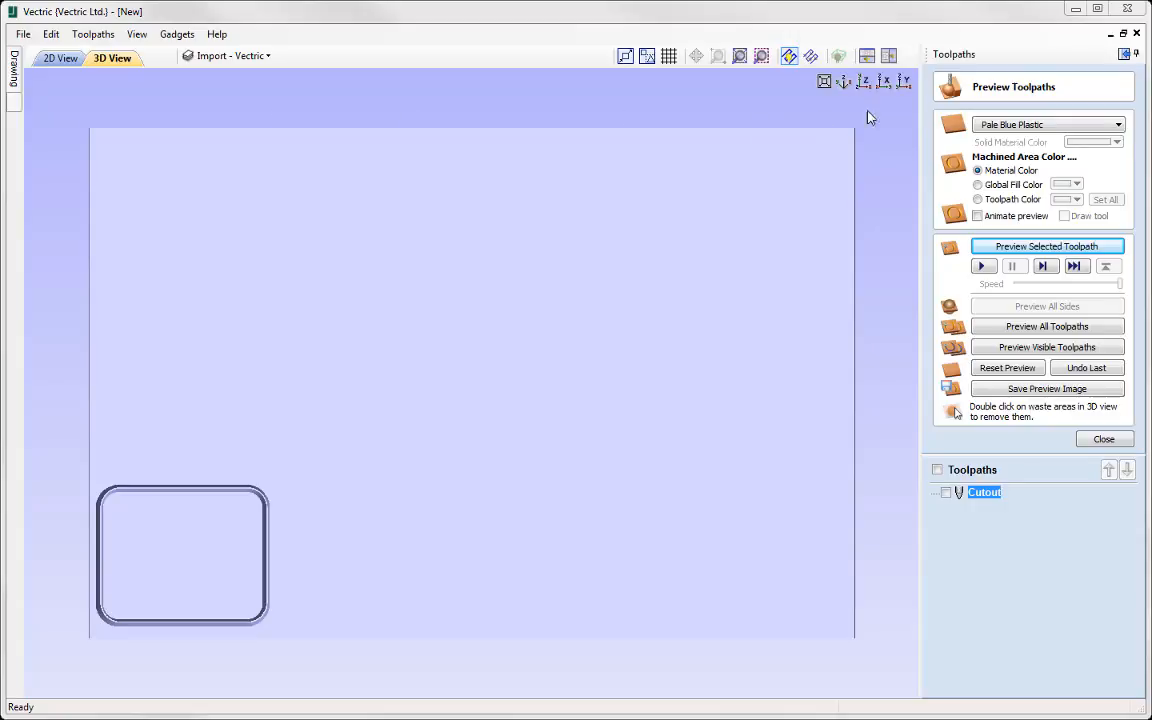
- Stack the 2D and 3D views one above the other and start a Quick Engrave toolpath for the !!Name!! and !!Department!! text
{"action": "left_click", "coordinate": [867, 56]}
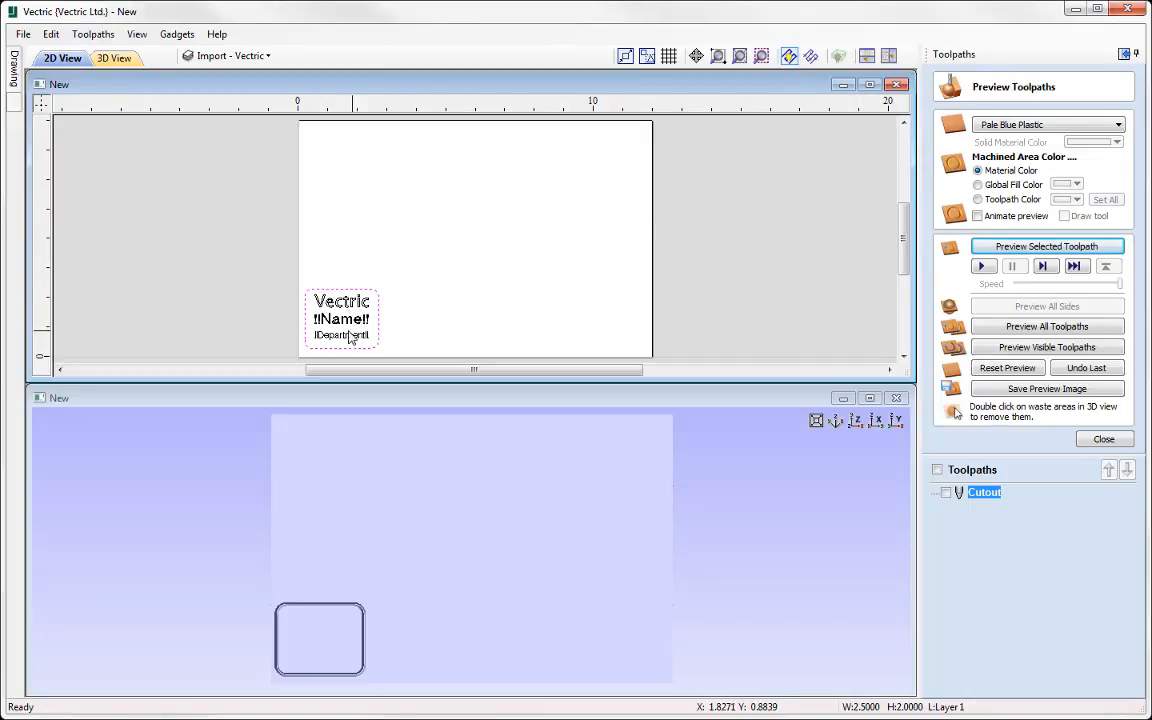
{"action": "left_click", "coordinate": [318, 318]}
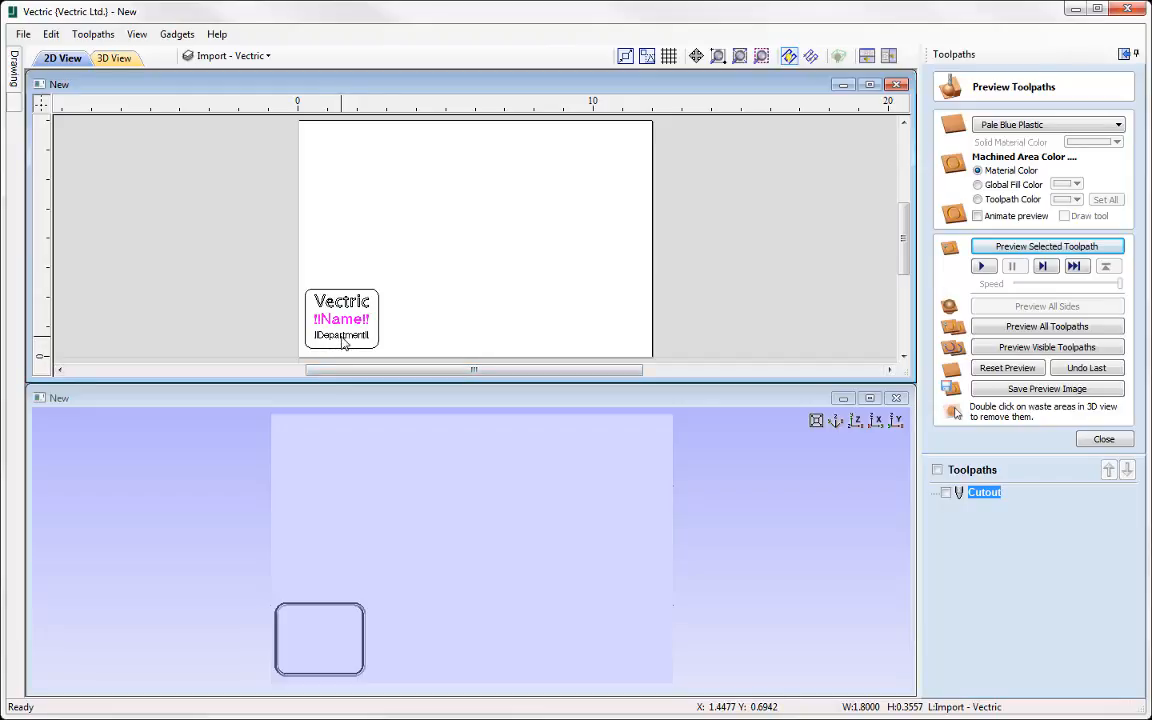
{"action": "left_click", "coordinate": [342, 338], "text": "shift"}
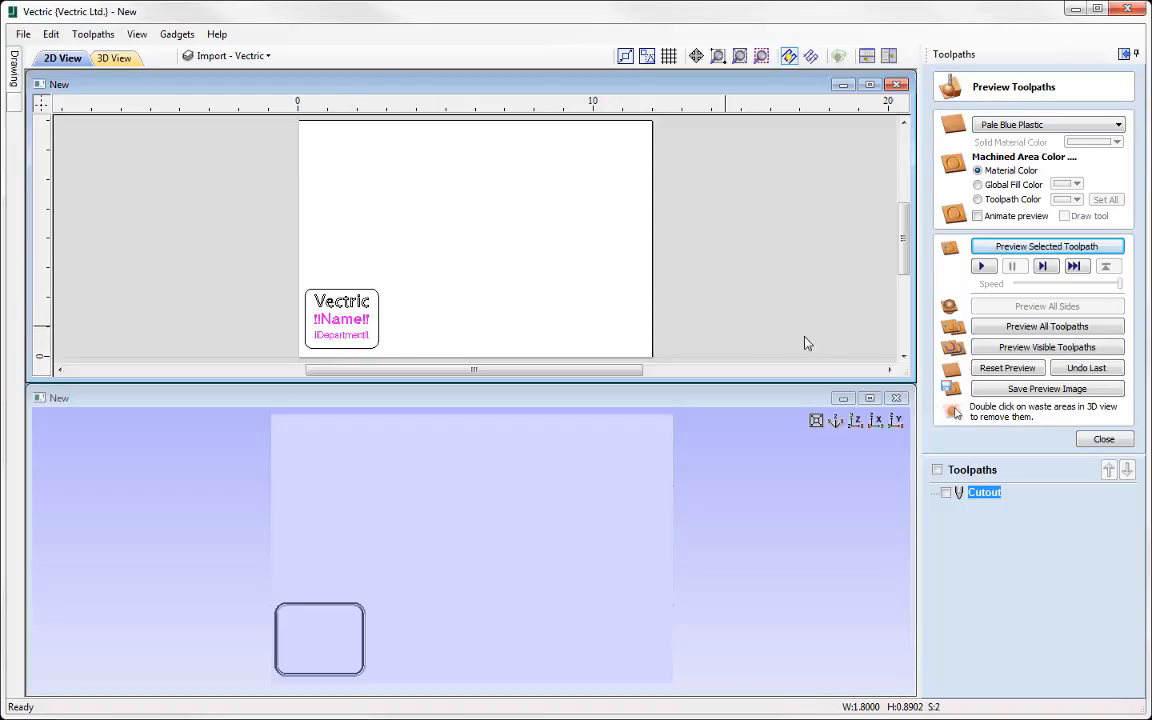
{"action": "left_click", "coordinate": [1104, 440]}
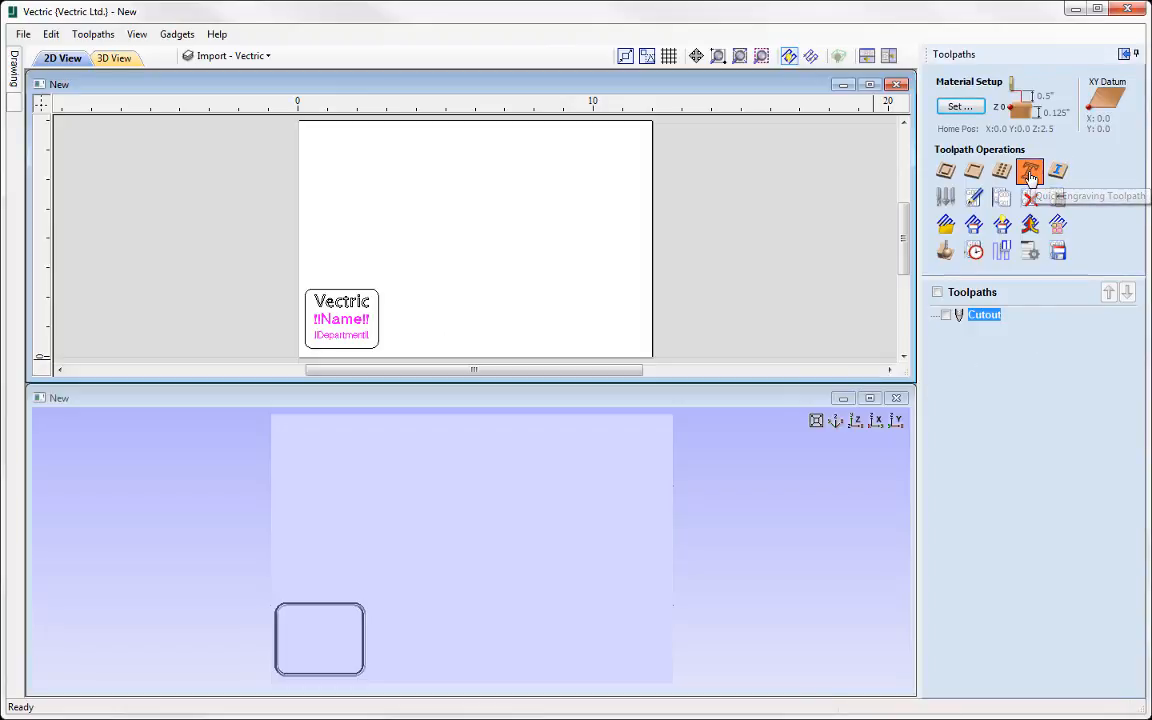
{"action": "left_click", "coordinate": [1030, 173]}
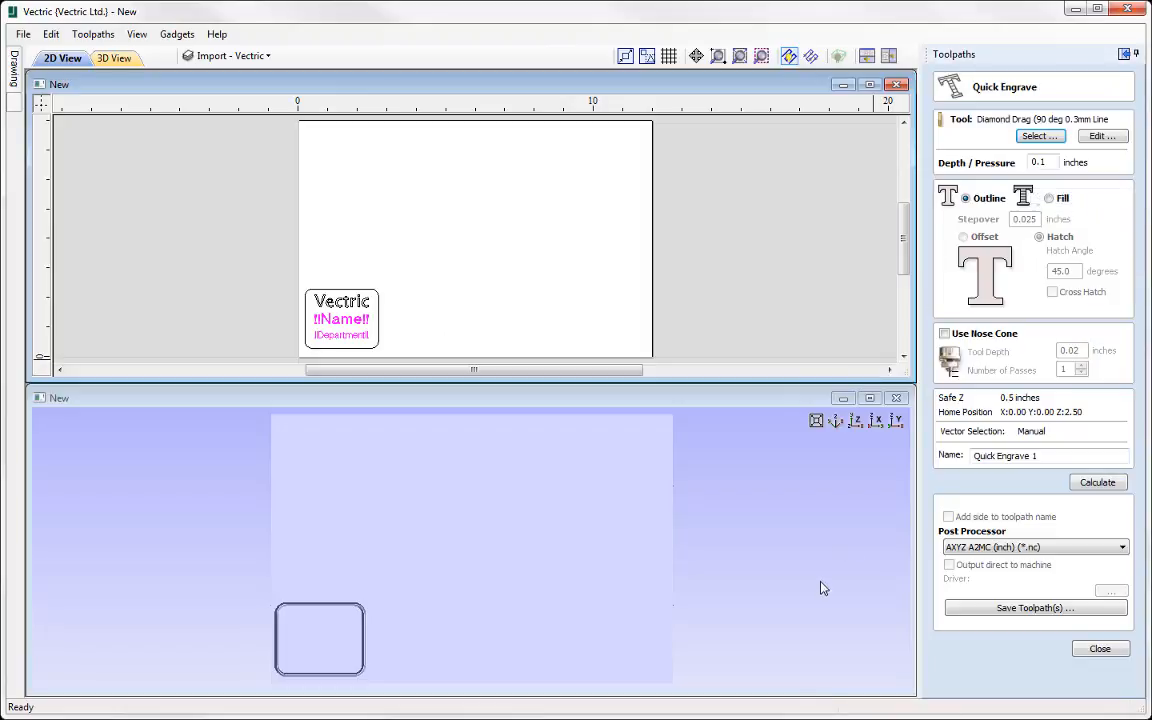
- Assign the imperial specialist tool Diamond Drag (90 deg 0.020" Line Width) to the Quick Engrave toolpath
{"action": "left_click", "coordinate": [1040, 135]}
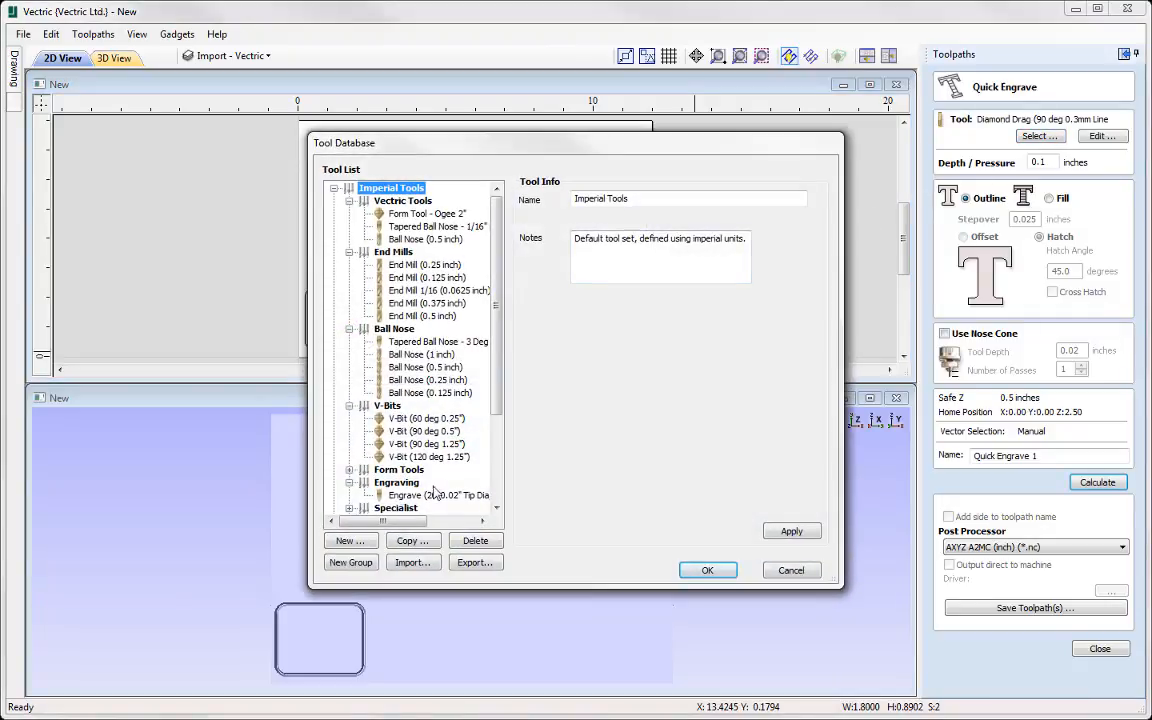
{"action": "scroll", "coordinate": [497, 420], "scroll_direction": "down", "scroll_amount": 3}
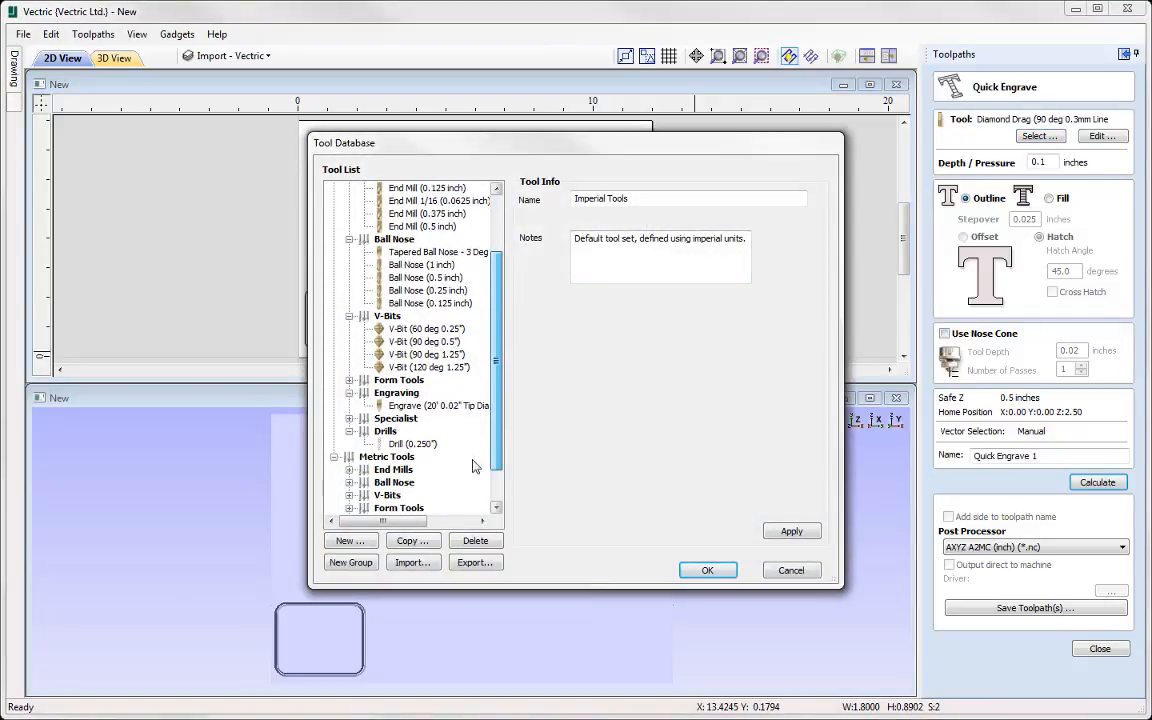
{"action": "left_click", "coordinate": [350, 419]}
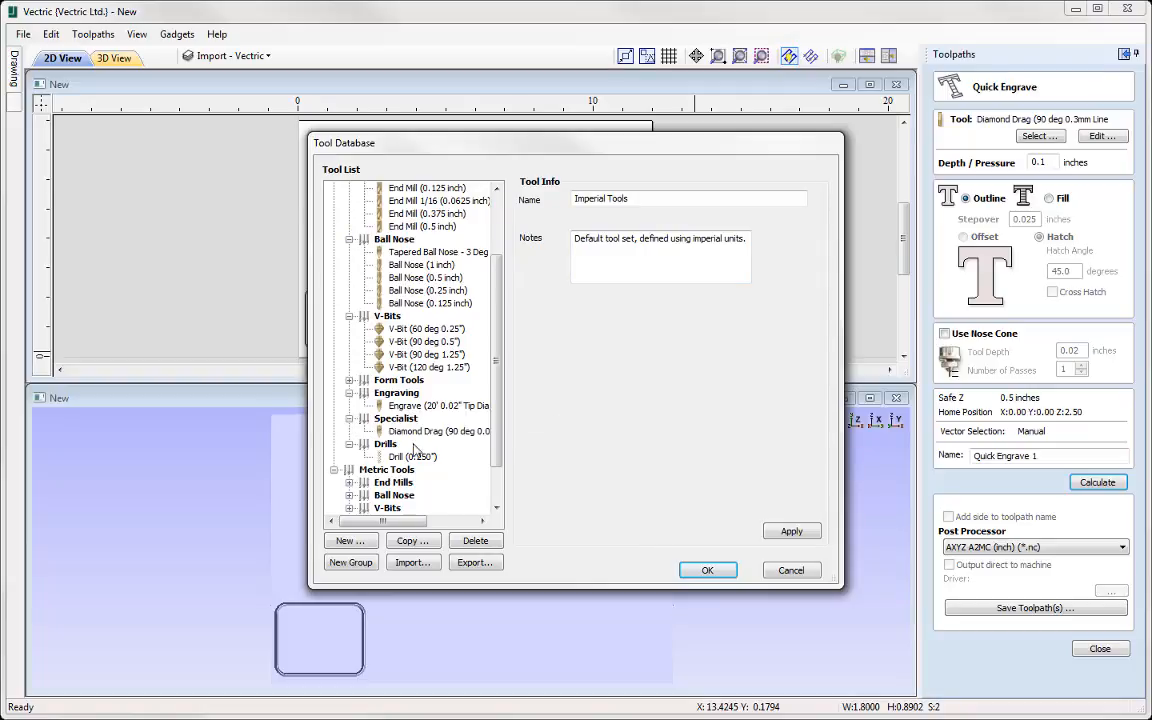
{"action": "left_click", "coordinate": [390, 431]}
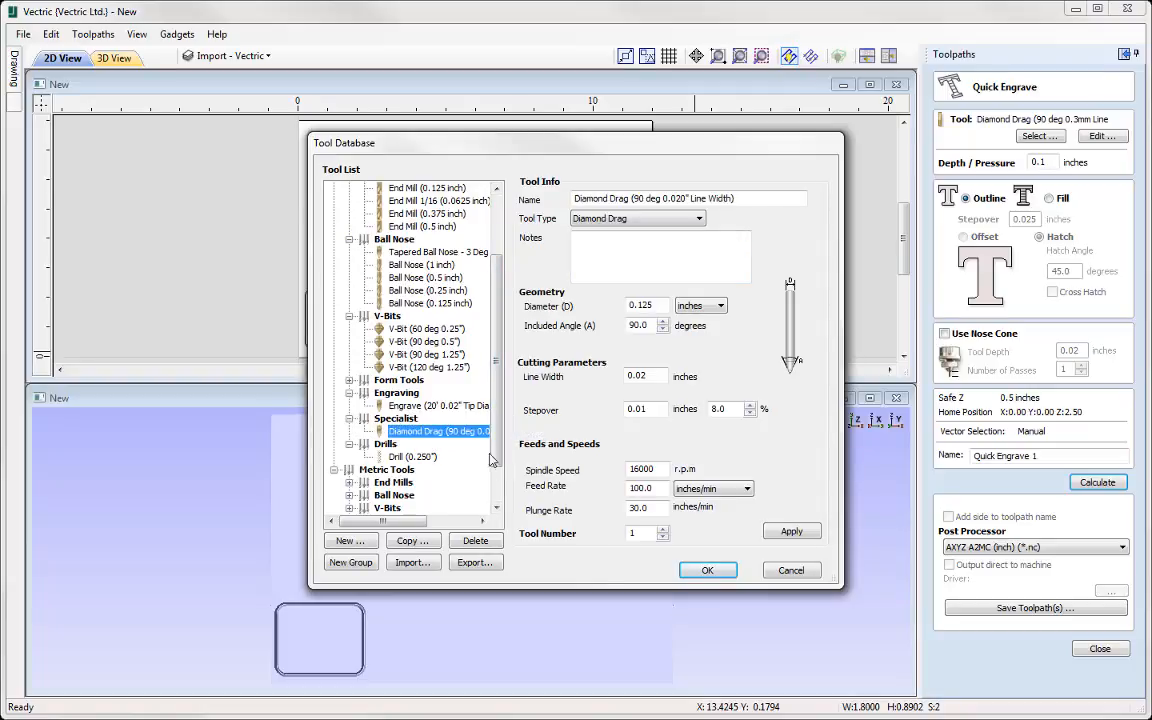
{"action": "left_click", "coordinate": [710, 570]}
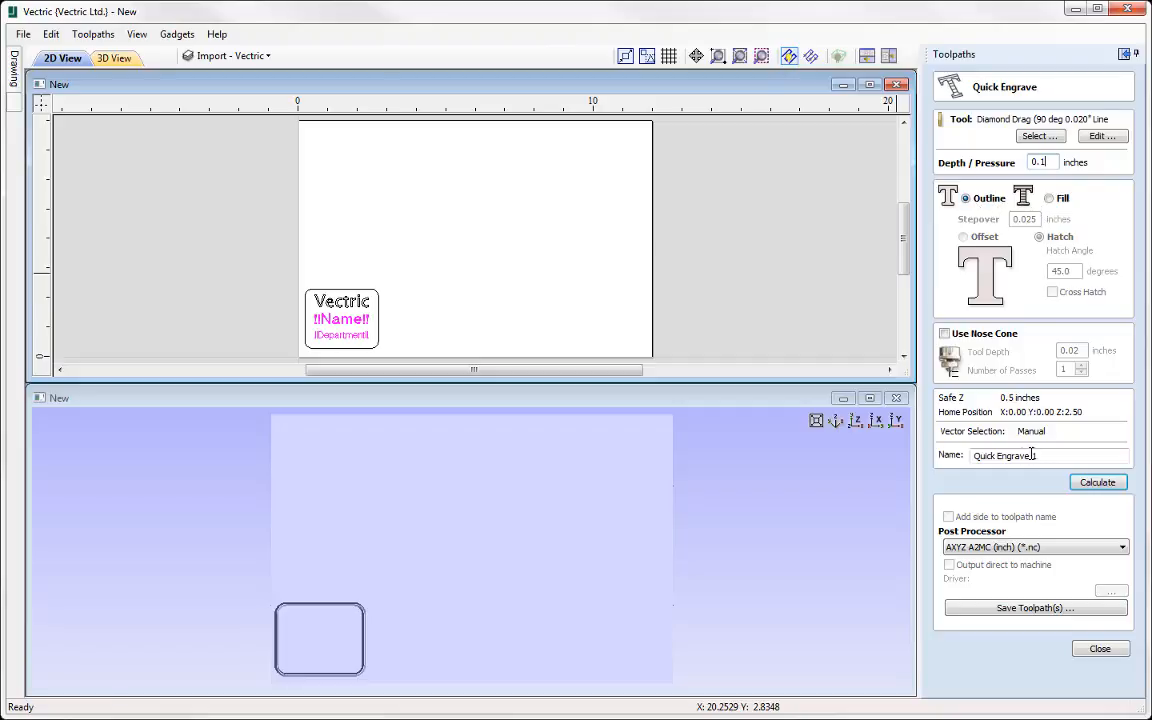
- Calculate the Quick Engrave toolpath under the name Text
{"action": "left_click_drag", "start_coordinate": [1036, 456], "coordinate": [899, 469]}
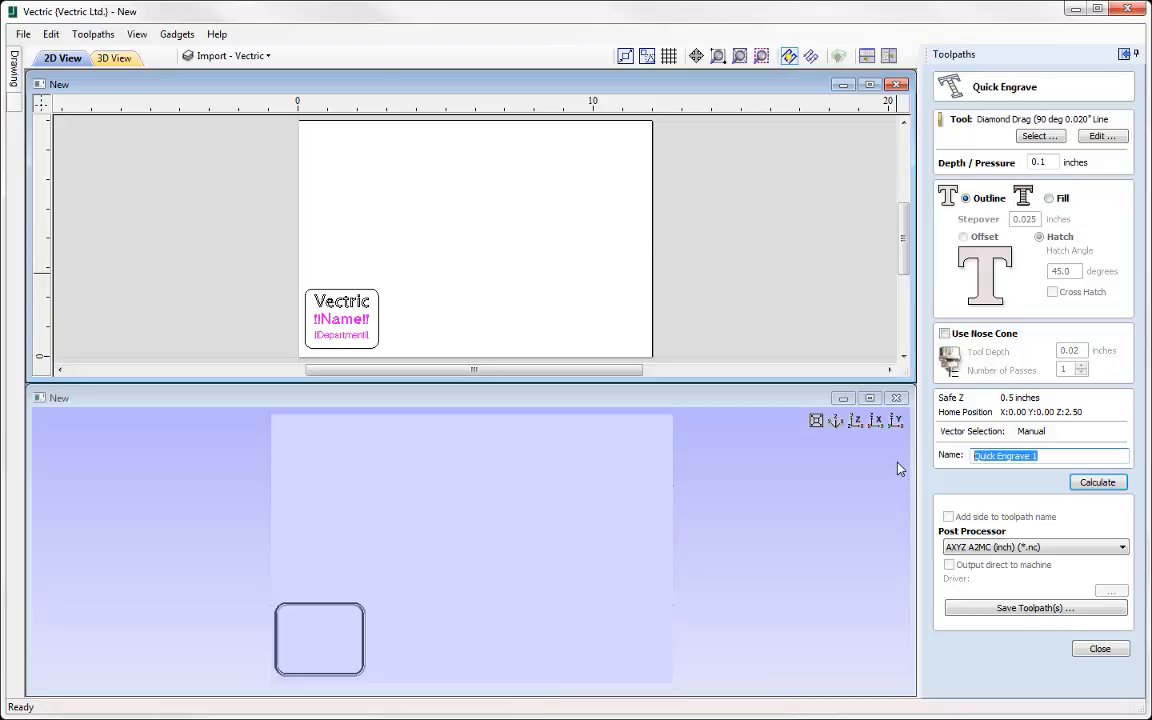
{"action": "type", "text": "Text"}
{"action": "left_click", "coordinate": [1097, 482]}
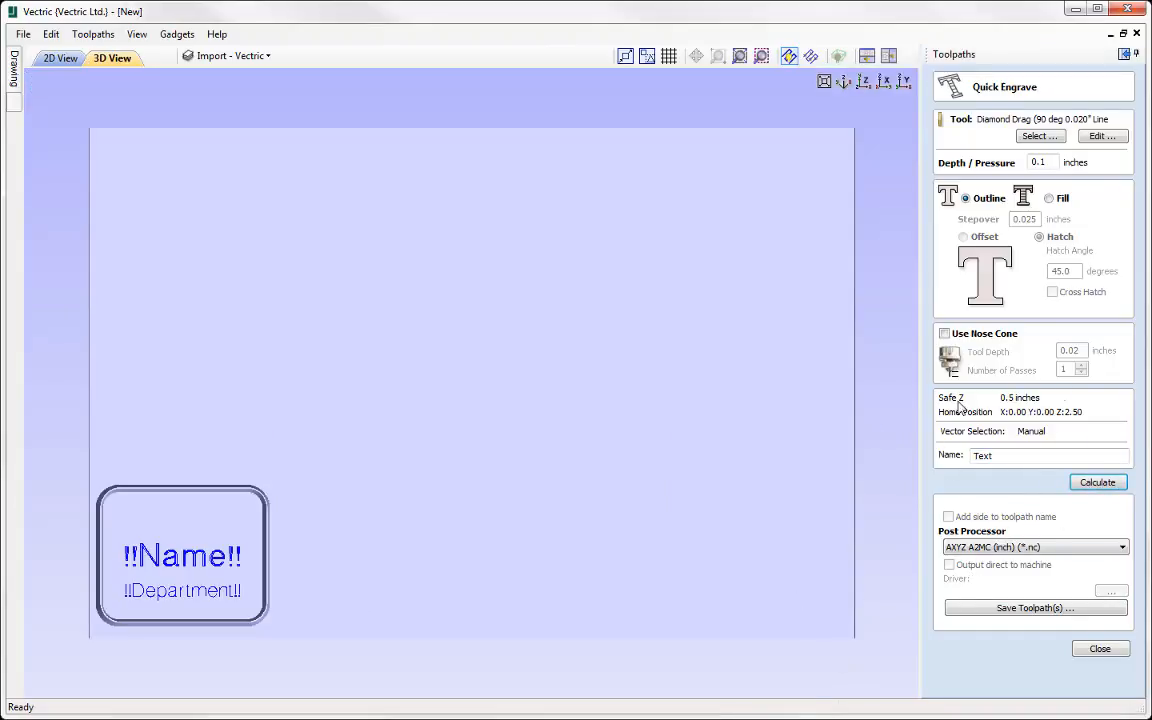
{"action": "left_click", "coordinate": [1100, 649]}
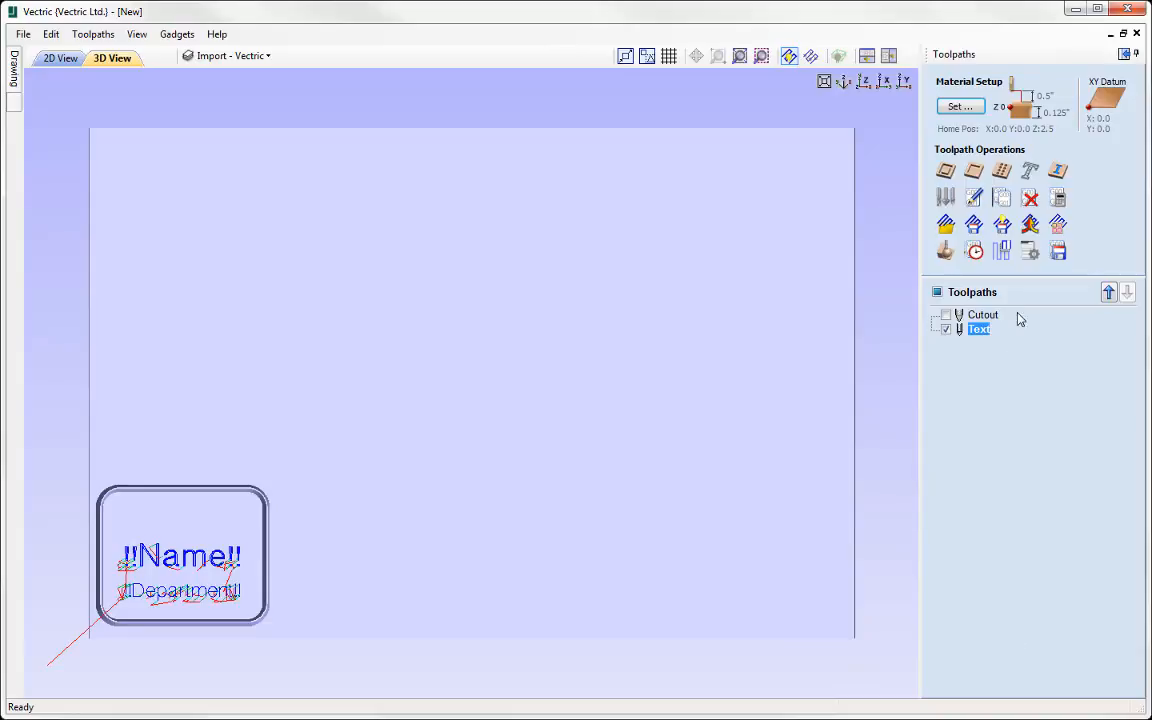
- Preview the Text toolpath's engraving on the plate in 3D and examine the lettering
{"action": "left_click", "coordinate": [945, 251]}
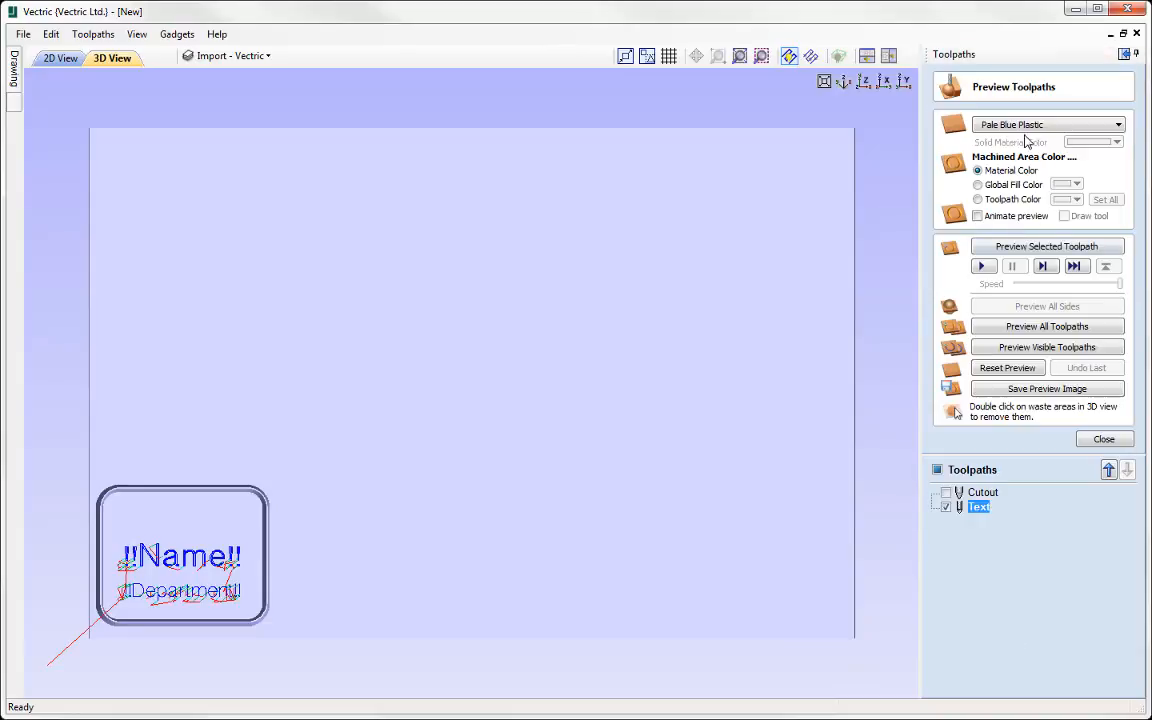
{"action": "left_click", "coordinate": [1046, 246]}
{"action": "left_click_drag", "start_coordinate": [481, 578], "coordinate": [436, 553]}
{"action": "middle_click_drag", "start_coordinate": [365, 590], "coordinate": [599, 457]}
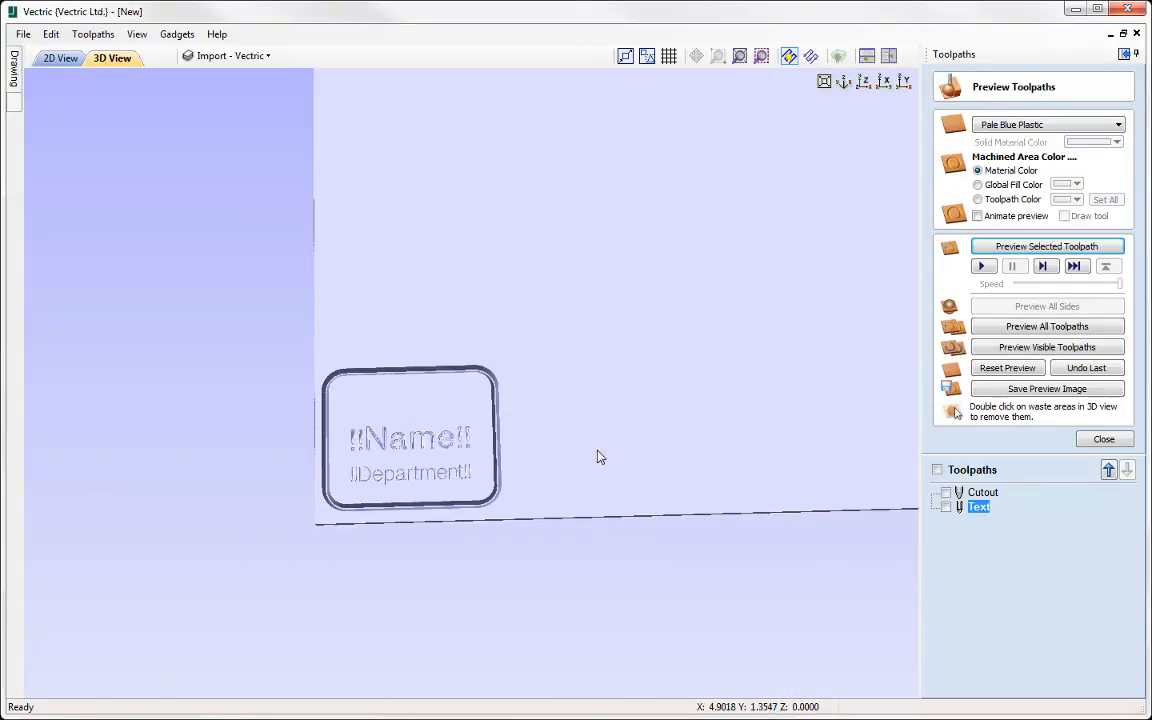
{"action": "scroll", "coordinate": [566, 496], "scroll_direction": "up", "scroll_amount": 5}
{"action": "left_click_drag", "start_coordinate": [566, 496], "coordinate": [362, 476]}
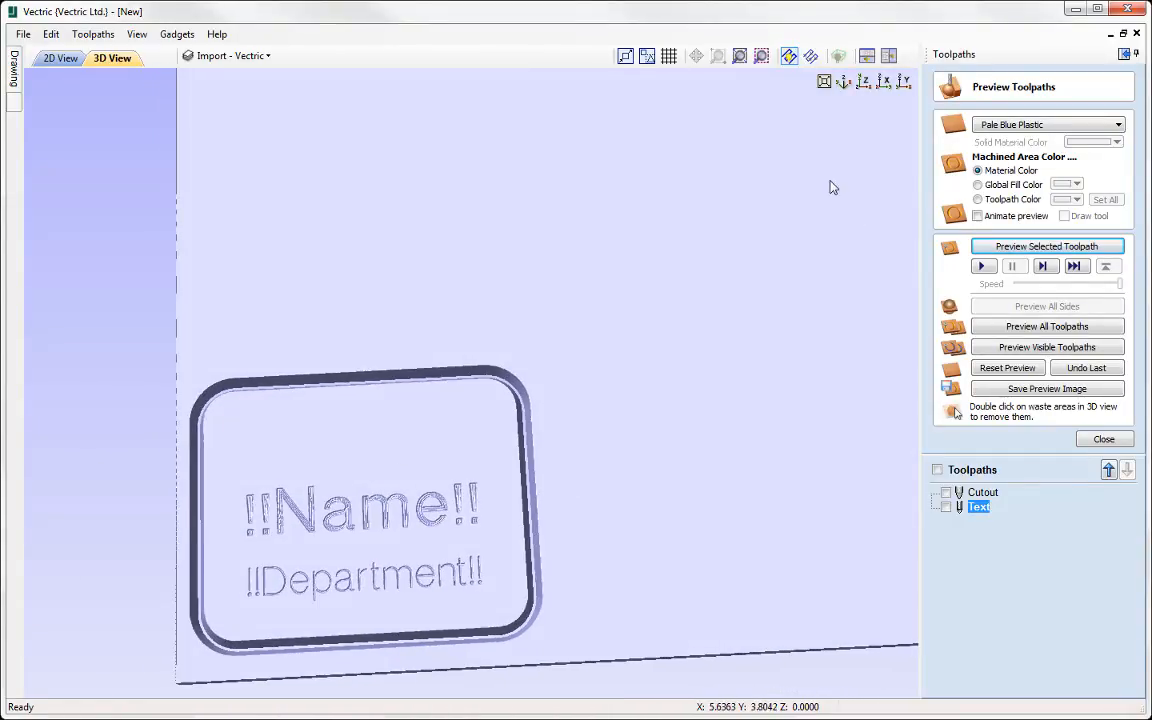
{"action": "left_click", "coordinate": [863, 81]}
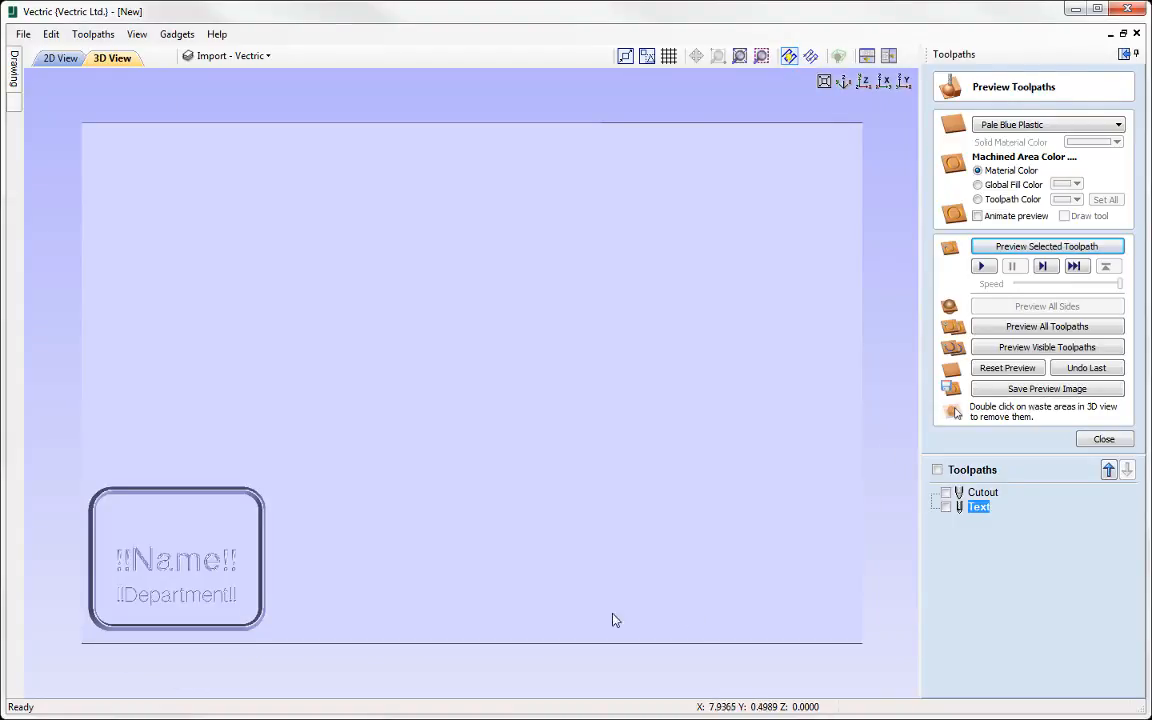
- Stack the 2D and 3D views again and start a Quick Engrave toolpath for the Vectric logo
{"action": "left_click", "coordinate": [867, 57]}
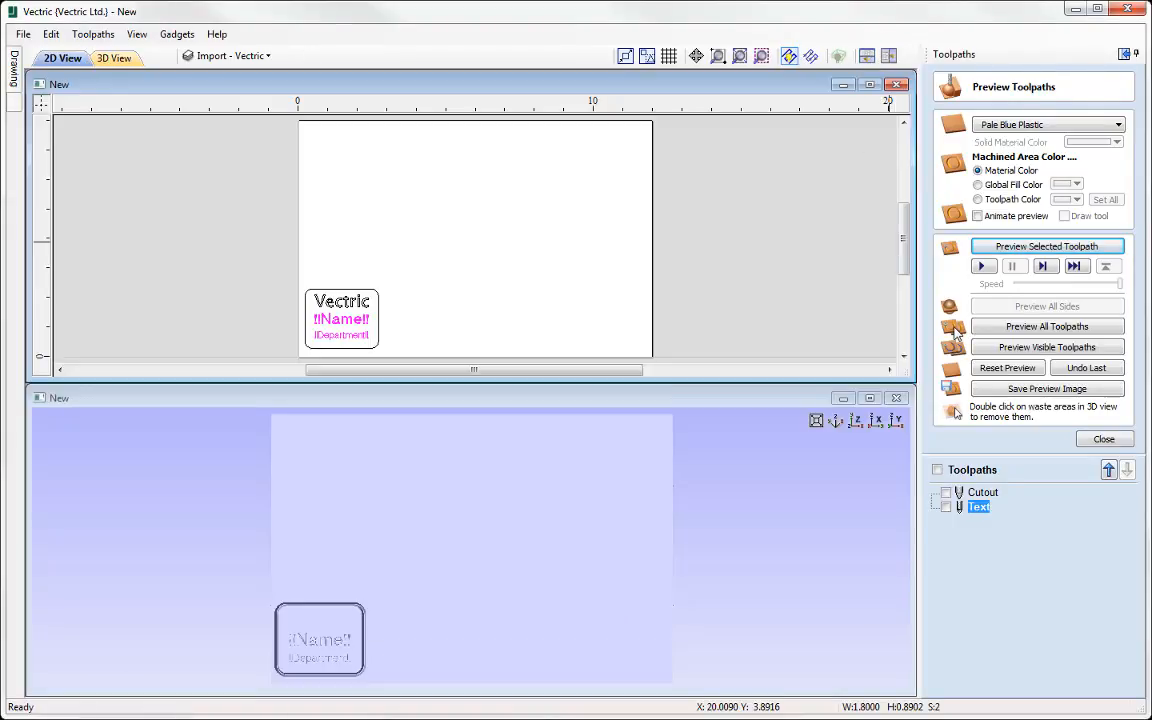
{"action": "left_click", "coordinate": [1104, 439]}
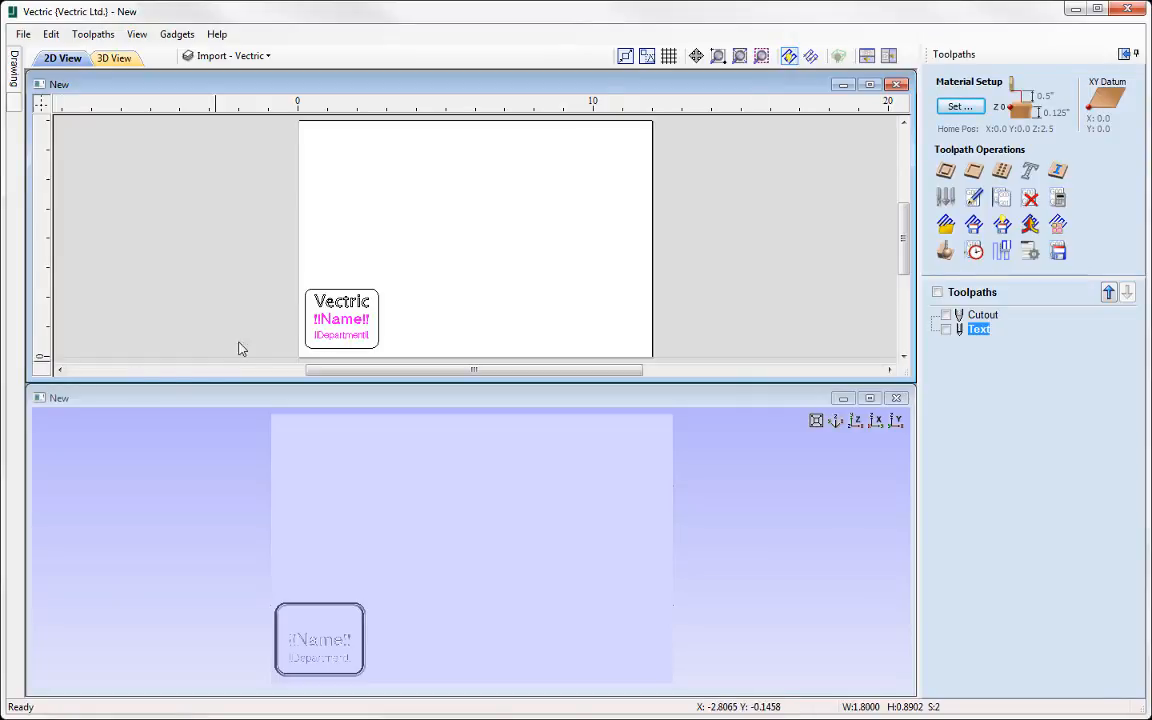
{"action": "left_click", "coordinate": [345, 304]}
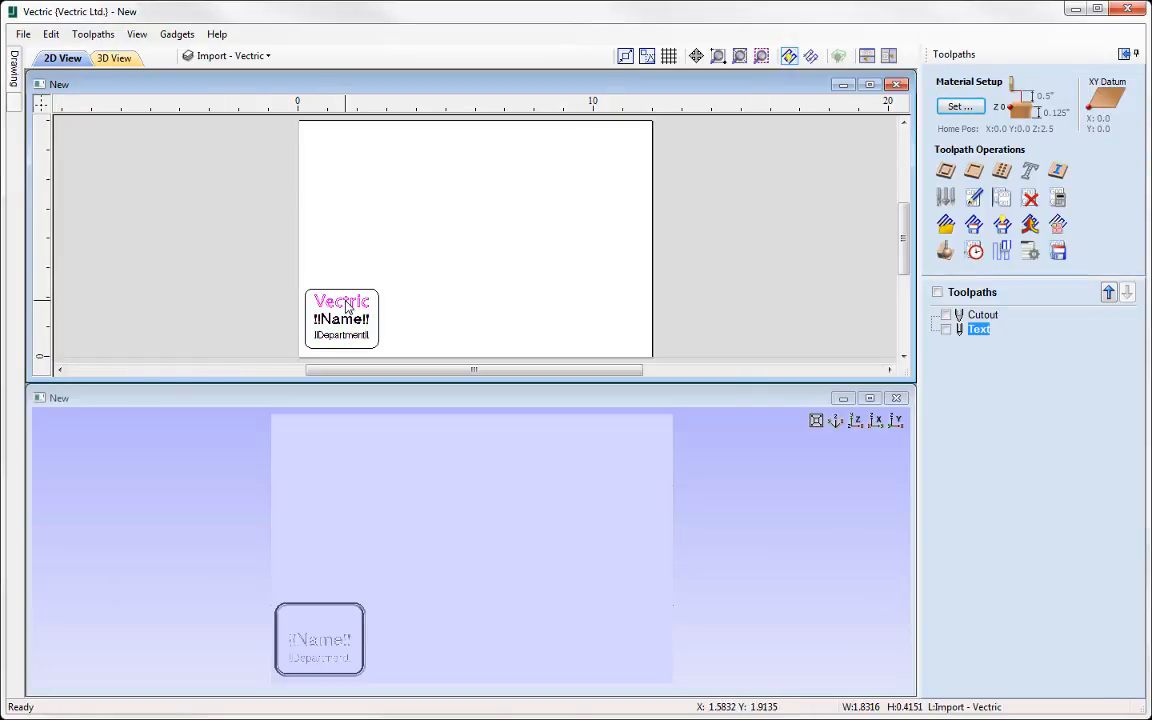
{"action": "left_click", "coordinate": [1030, 171]}
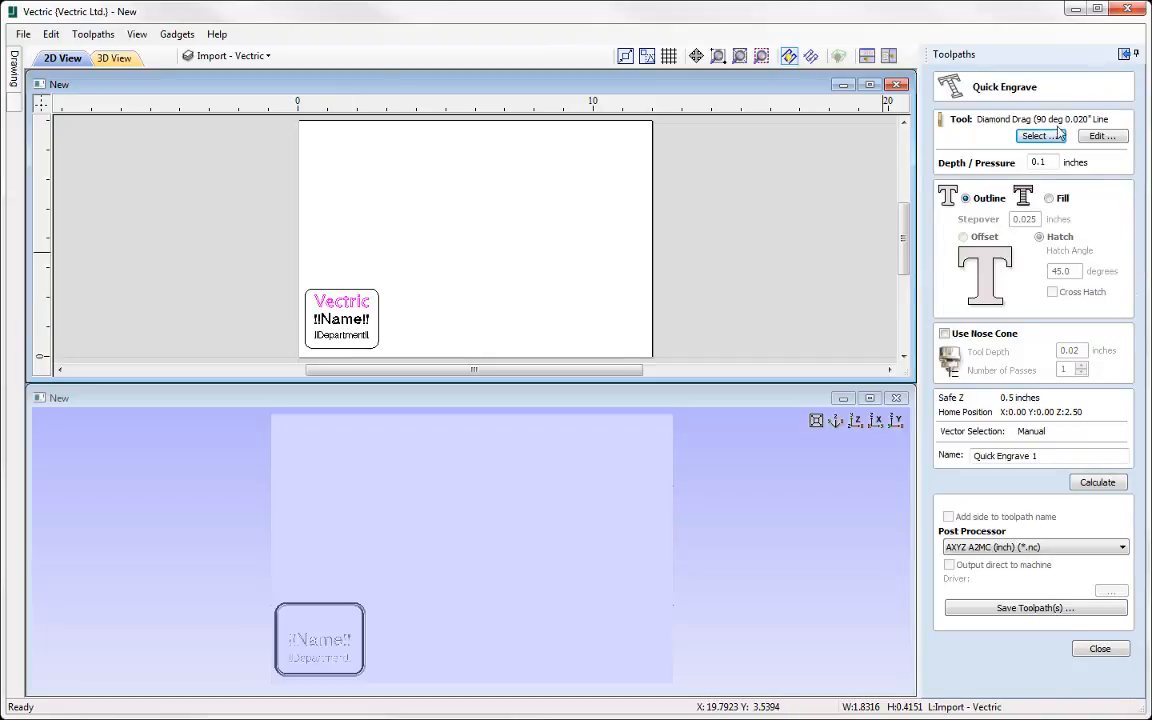
- Set the logo engraving to Fill with a 0.025-inch stepover and a Hatch pattern angled at 45 degrees
{"action": "left_click", "coordinate": [1049, 199]}
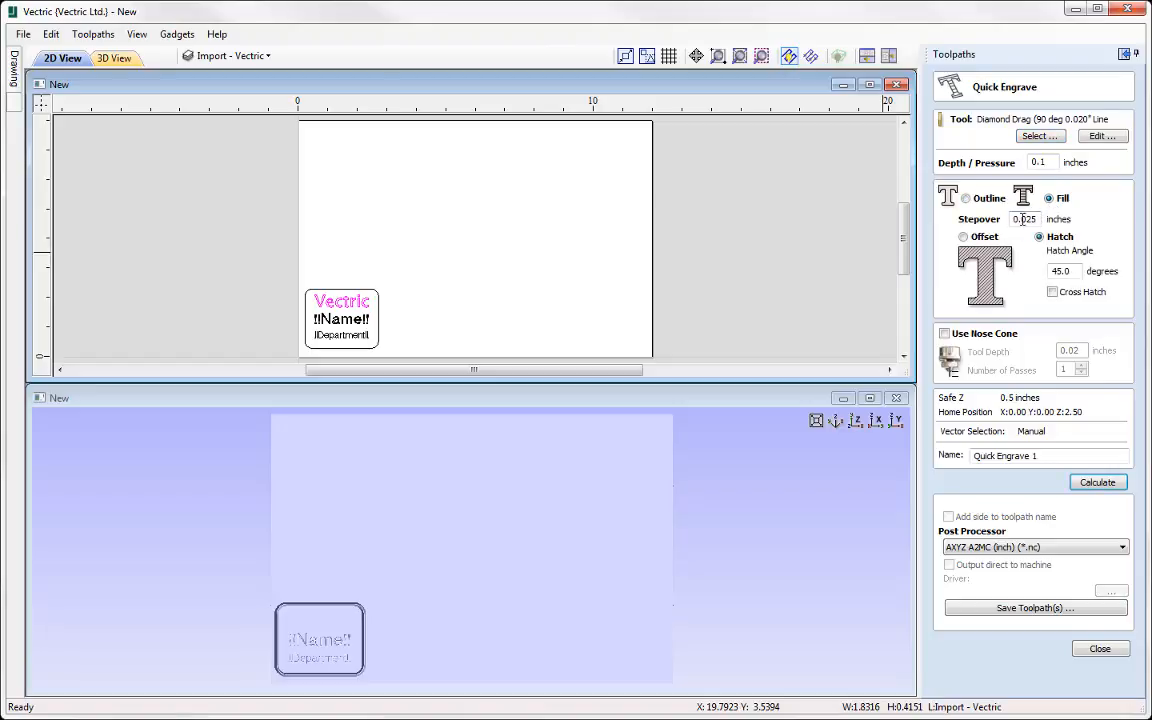
{"action": "double_click", "coordinate": [1035, 219]}
{"action": "type", "text": "0.0"}
{"action": "left_click", "coordinate": [977, 239]}
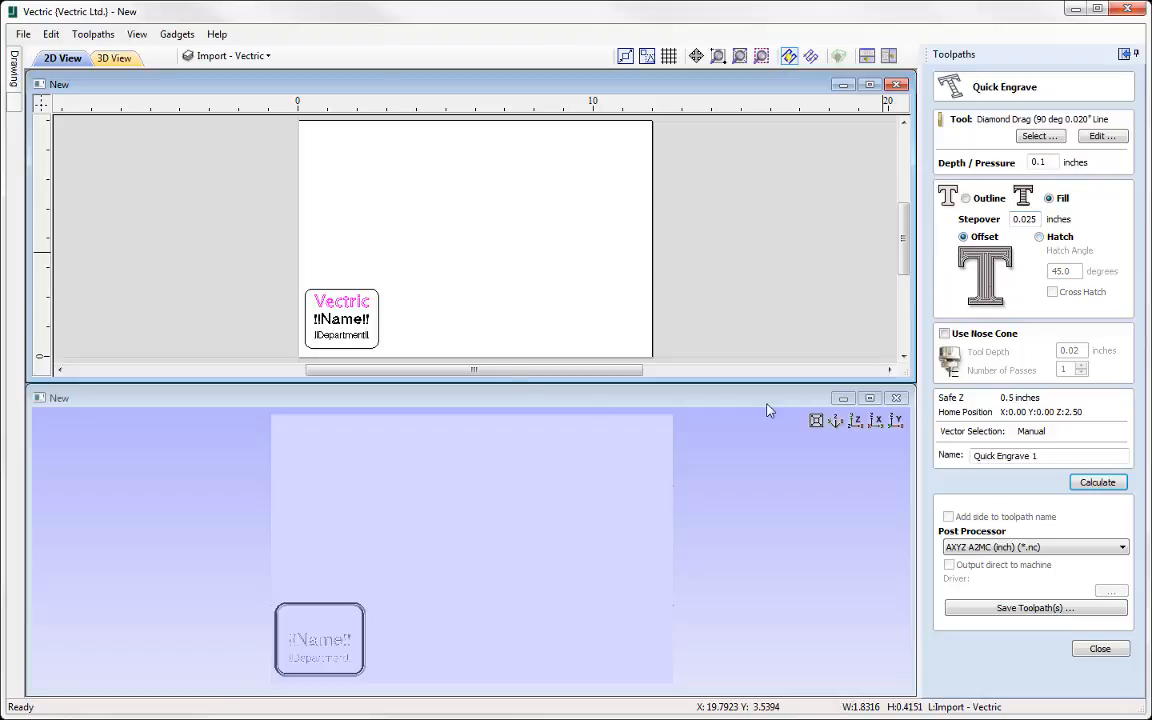
{"action": "left_click", "coordinate": [1041, 237]}
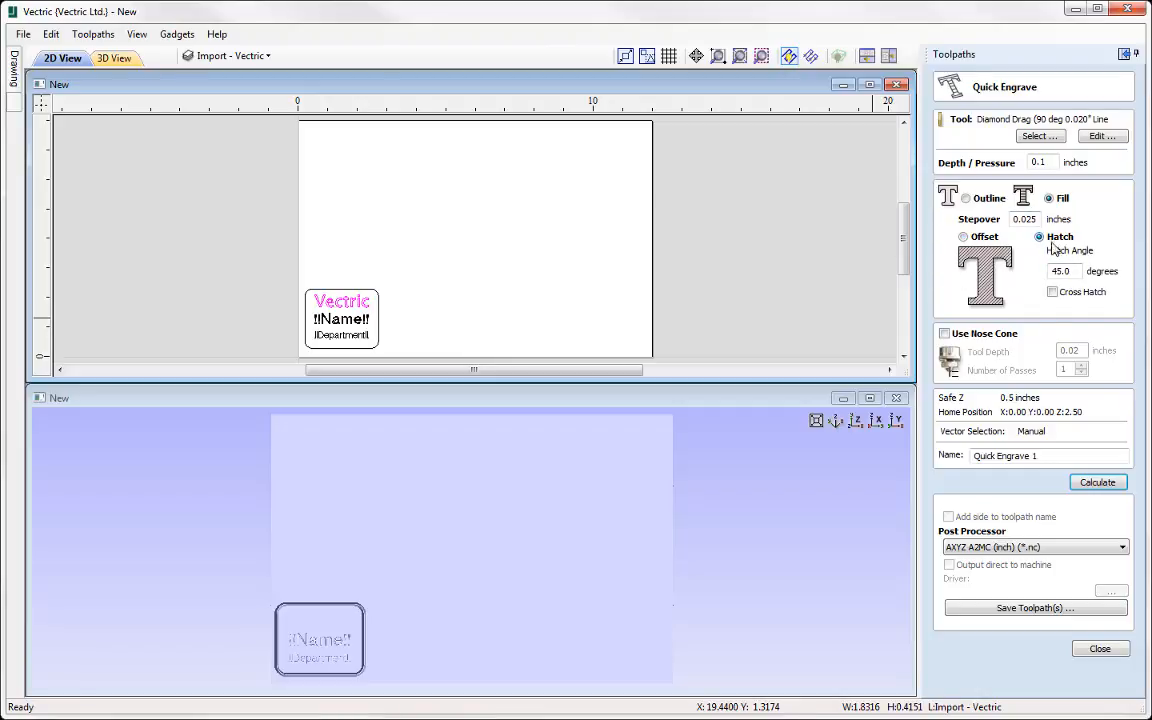
{"action": "key", "text": "Tab"}
{"action": "left_click_drag", "start_coordinate": [1072, 270], "coordinate": [1012, 270]}
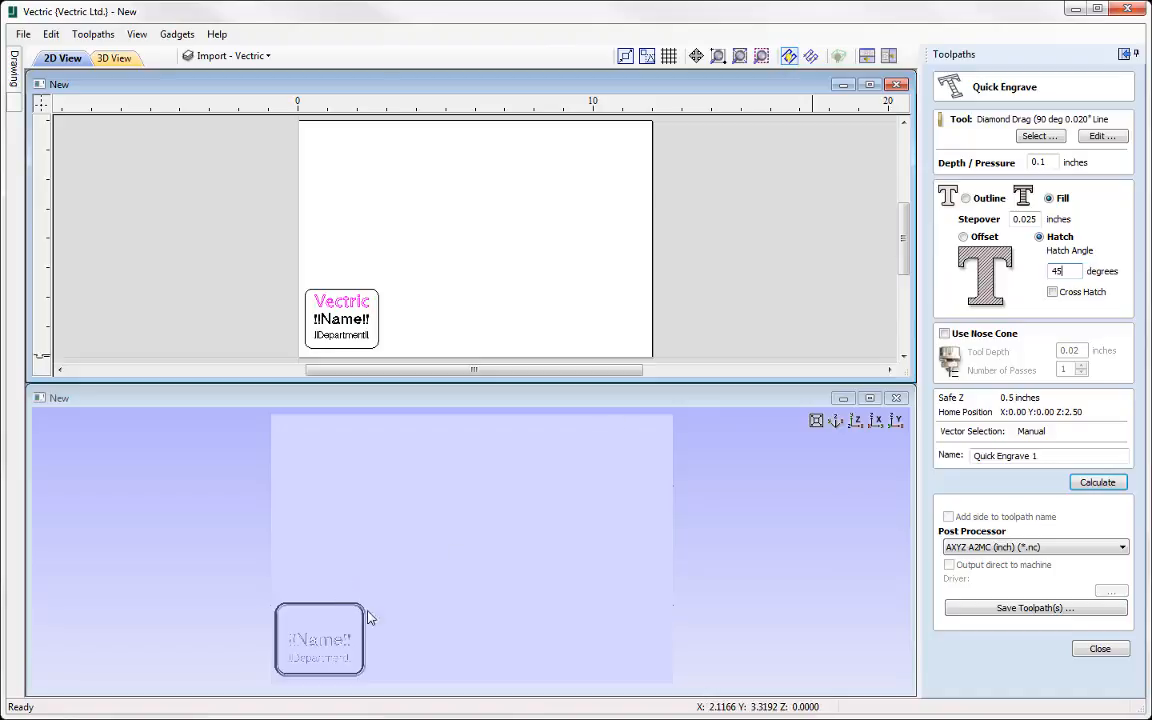
- Calculate the logo's engraving toolpath under the name Vectric Text and inspect its hatch lines in 3D
{"action": "left_click", "coordinate": [1052, 456]}
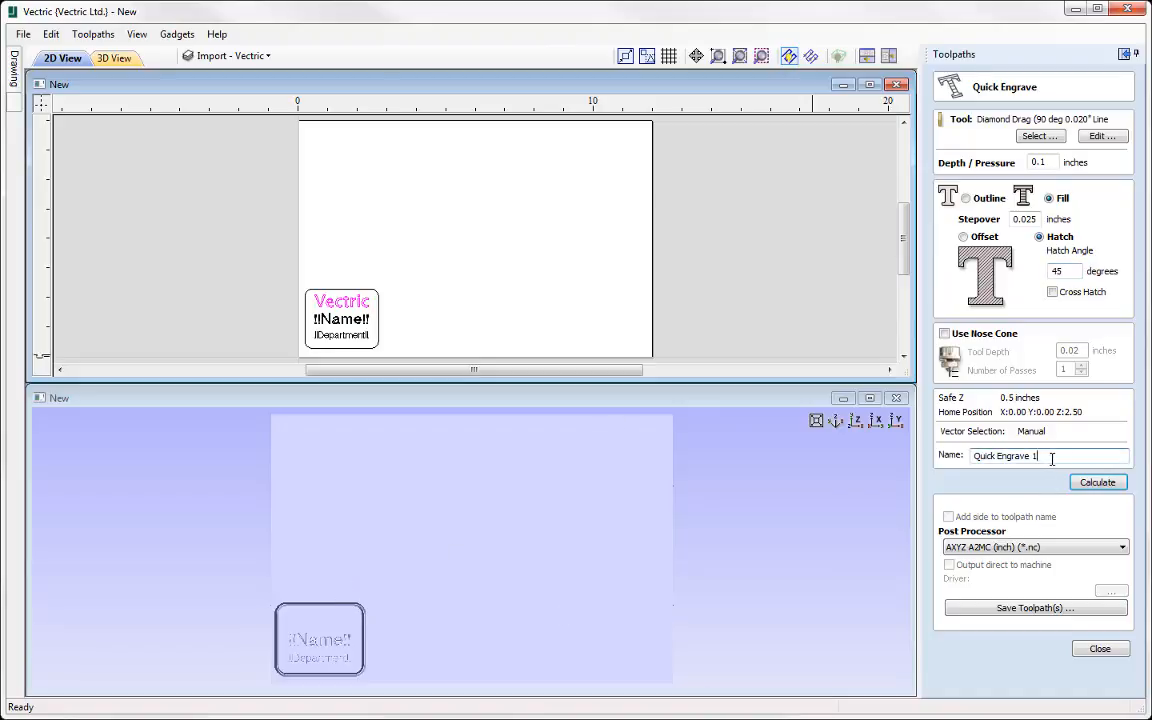
{"action": "left_click_drag", "start_coordinate": [1052, 456], "coordinate": [764, 468]}
{"action": "type", "text": "Vectric Text"}
{"action": "left_click", "coordinate": [1097, 483]}
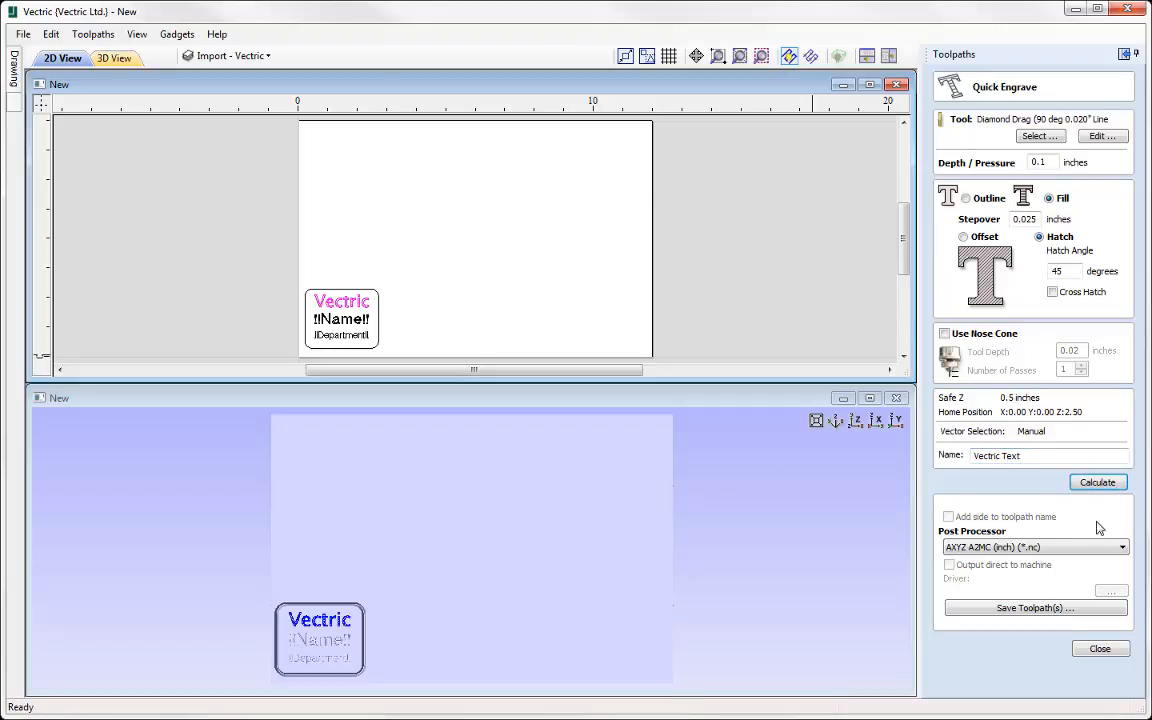
{"action": "scroll", "coordinate": [668, 548], "scroll_direction": "up", "scroll_amount": 5}
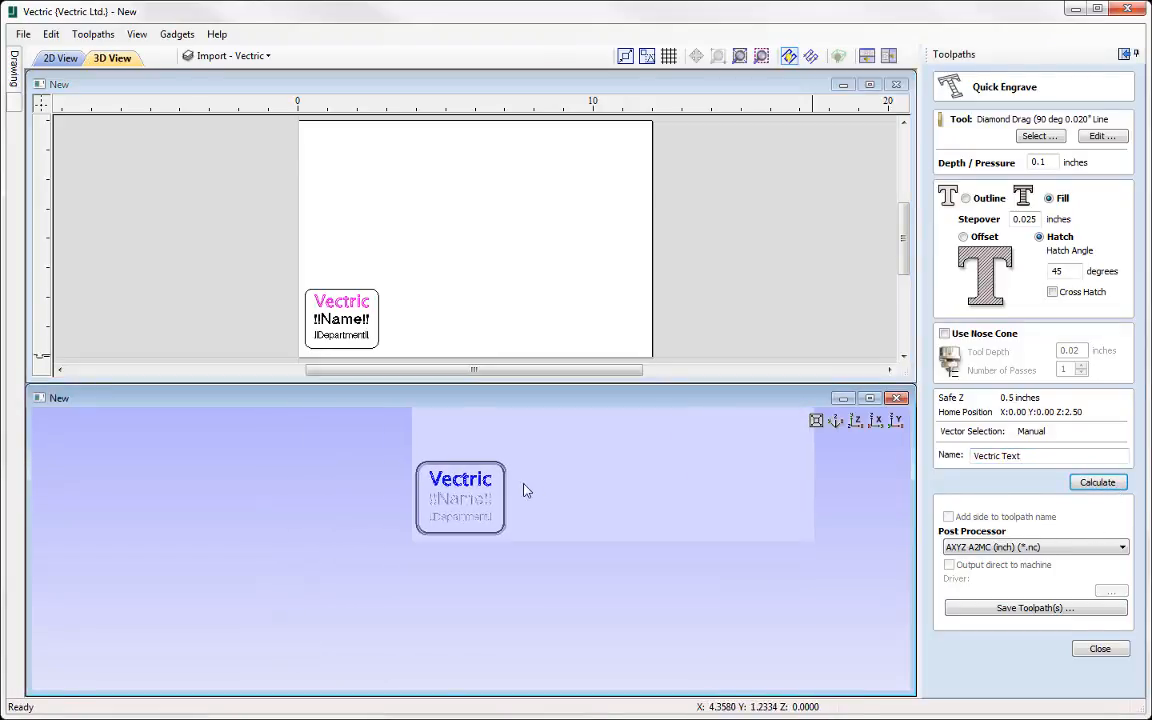
{"action": "middle_click_drag", "start_coordinate": [482, 579], "coordinate": [463, 649]}
{"action": "middle_click_drag", "start_coordinate": [436, 590], "coordinate": [430, 714]}
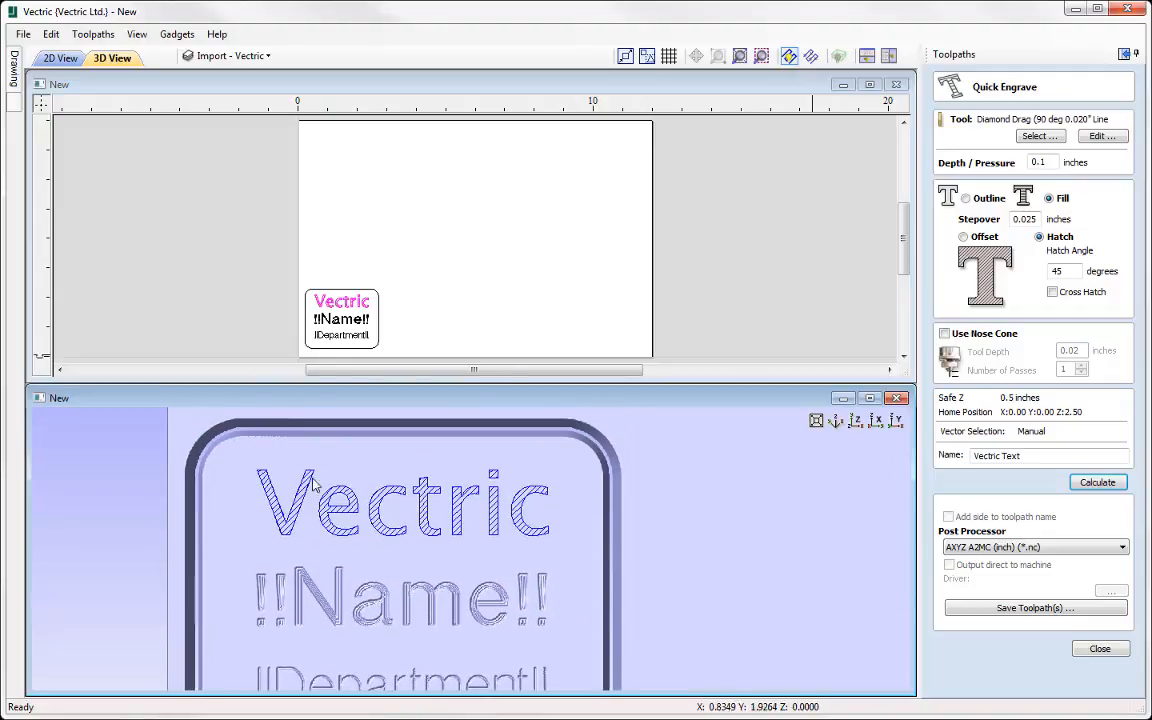
- Preview the Vectric Text toolpath's cut in 3D and examine the finished badge
{"action": "left_click", "coordinate": [1100, 650]}
{"action": "left_click", "coordinate": [950, 228]}
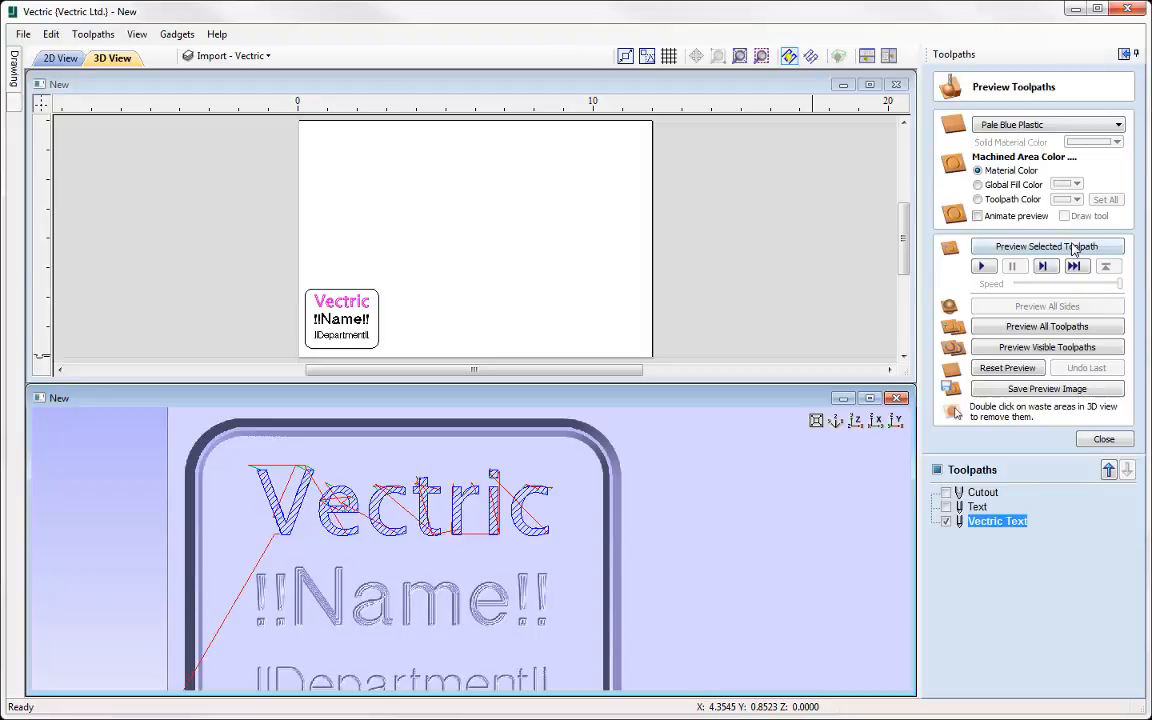
{"action": "left_click", "coordinate": [990, 352]}
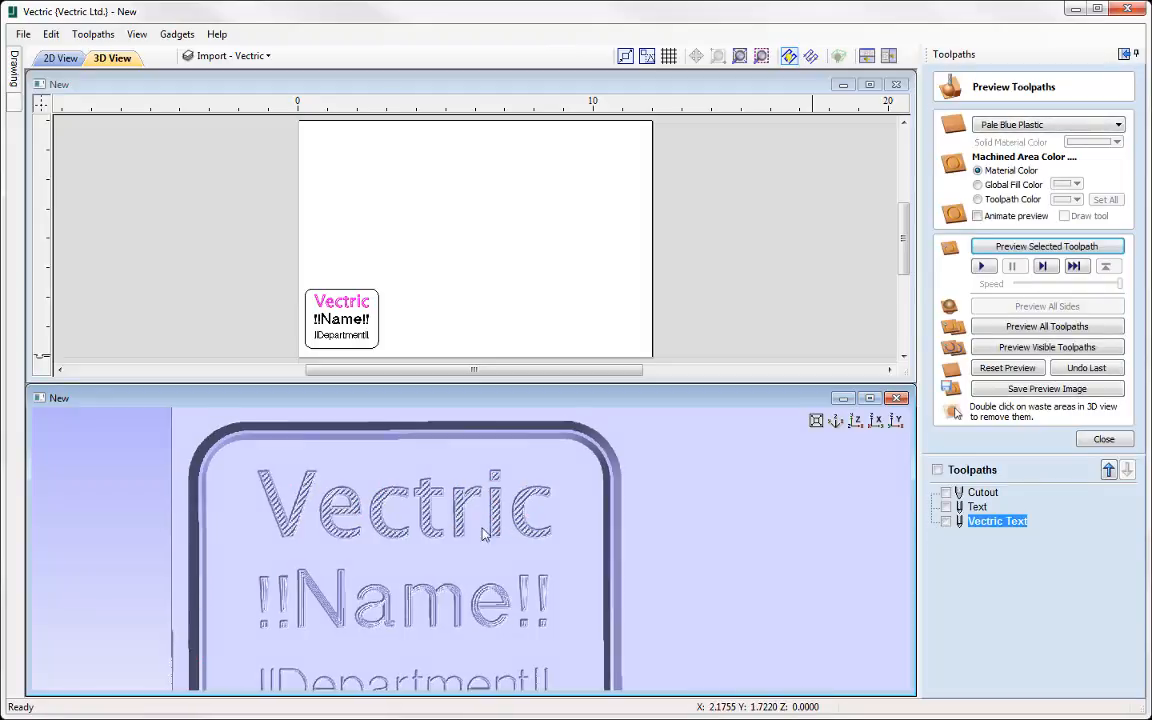
{"action": "scroll", "coordinate": [500, 523], "scroll_direction": "down", "scroll_amount": 3}
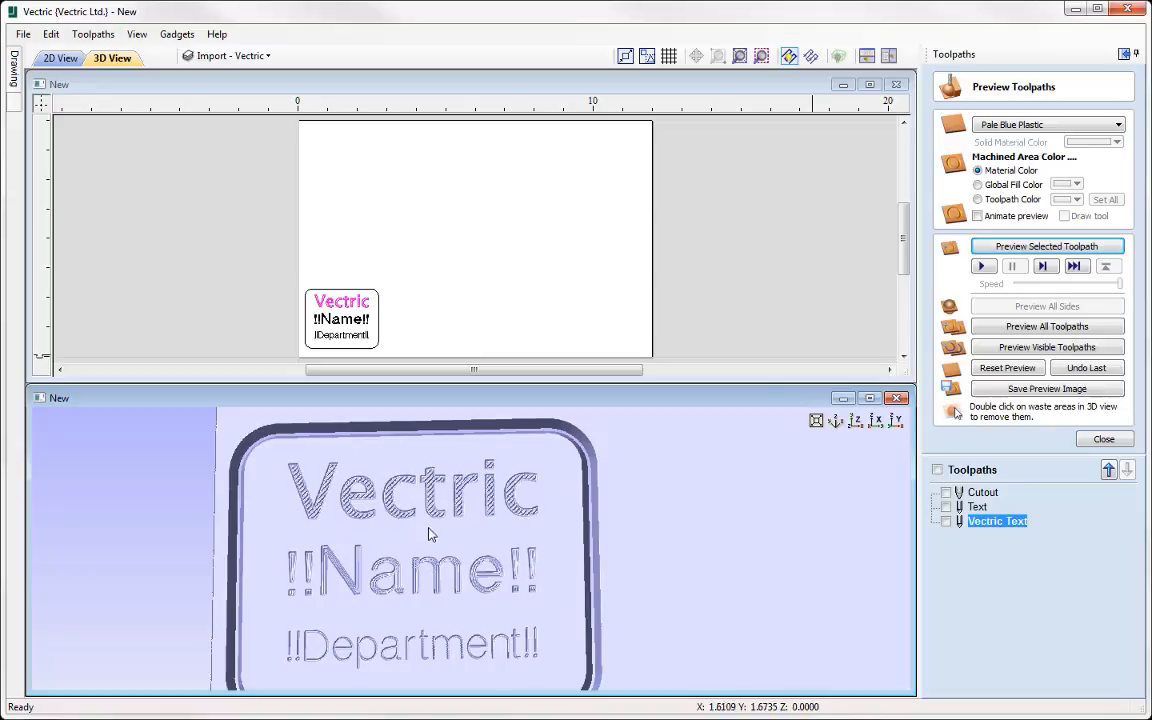
{"action": "scroll", "coordinate": [428, 553], "scroll_direction": "down", "scroll_amount": 2}
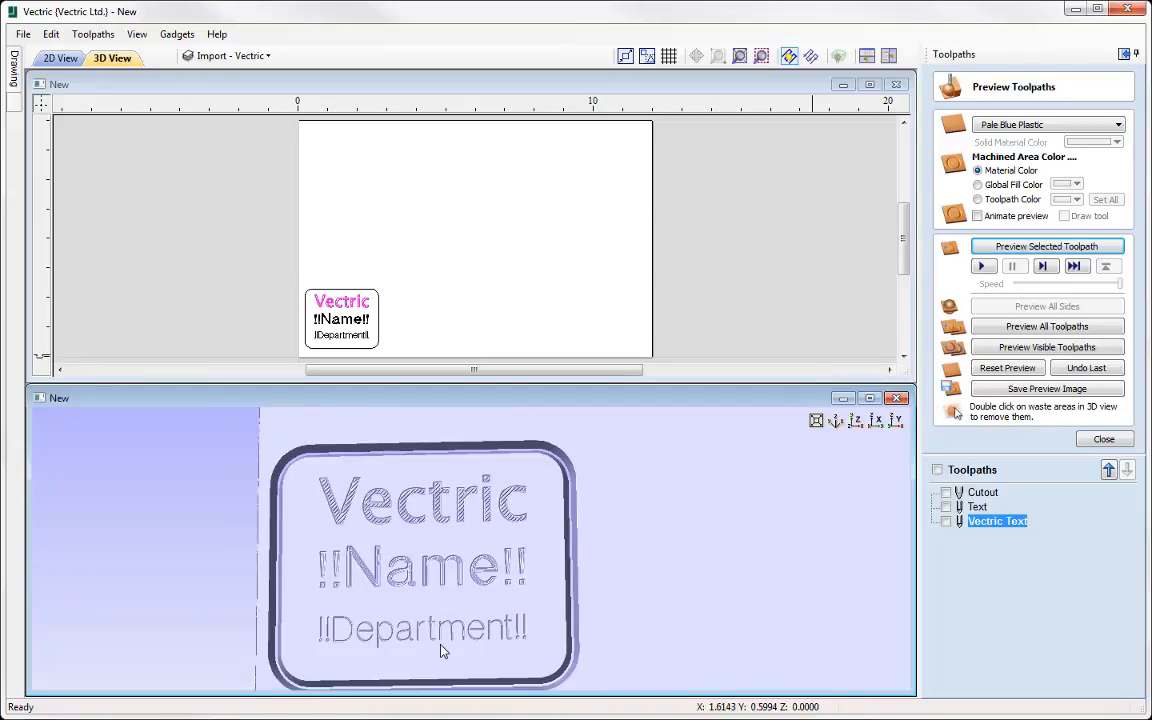
{"action": "left_click", "coordinate": [816, 420]}
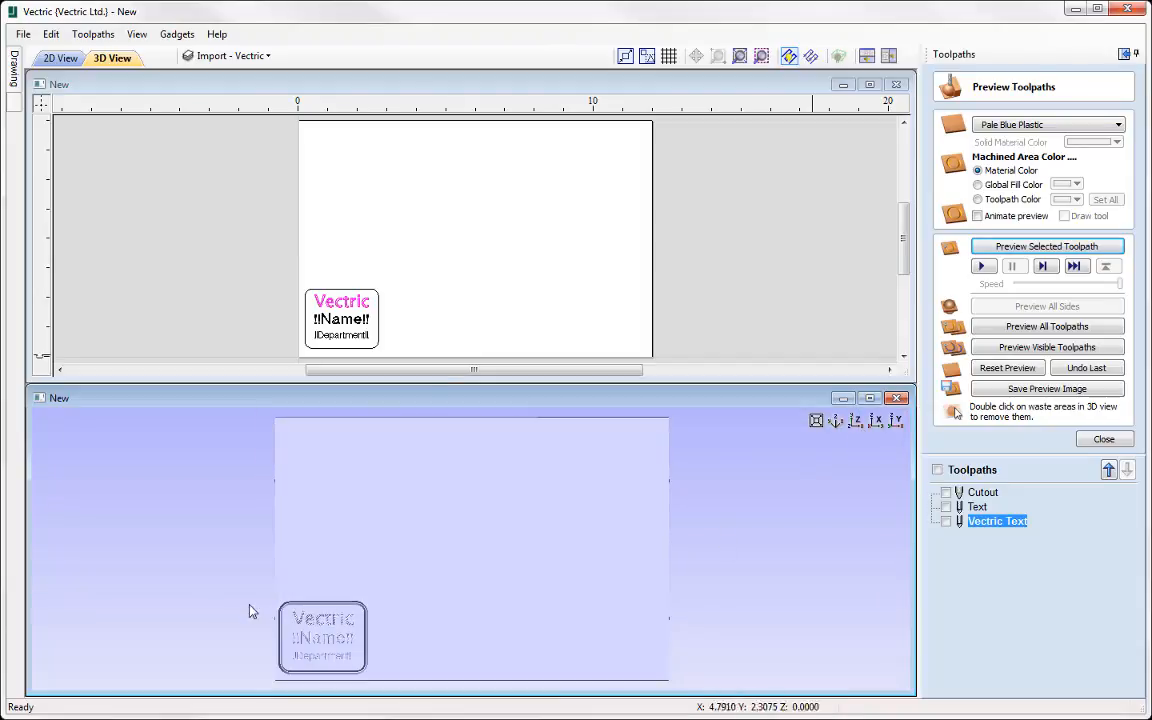
- Reset the toolpath preview and fit the whole sheet in a maximized 2D view
{"action": "left_click", "coordinate": [993, 368]}
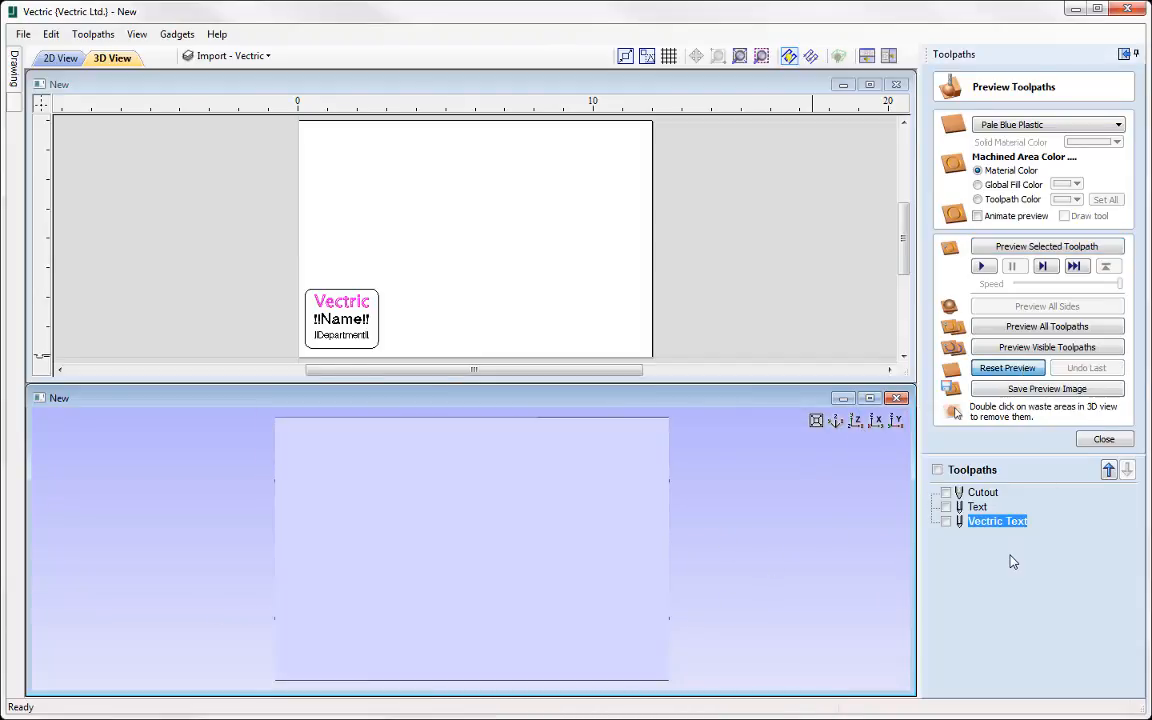
{"action": "left_click", "coordinate": [1104, 441]}
{"action": "left_click", "coordinate": [869, 85]}
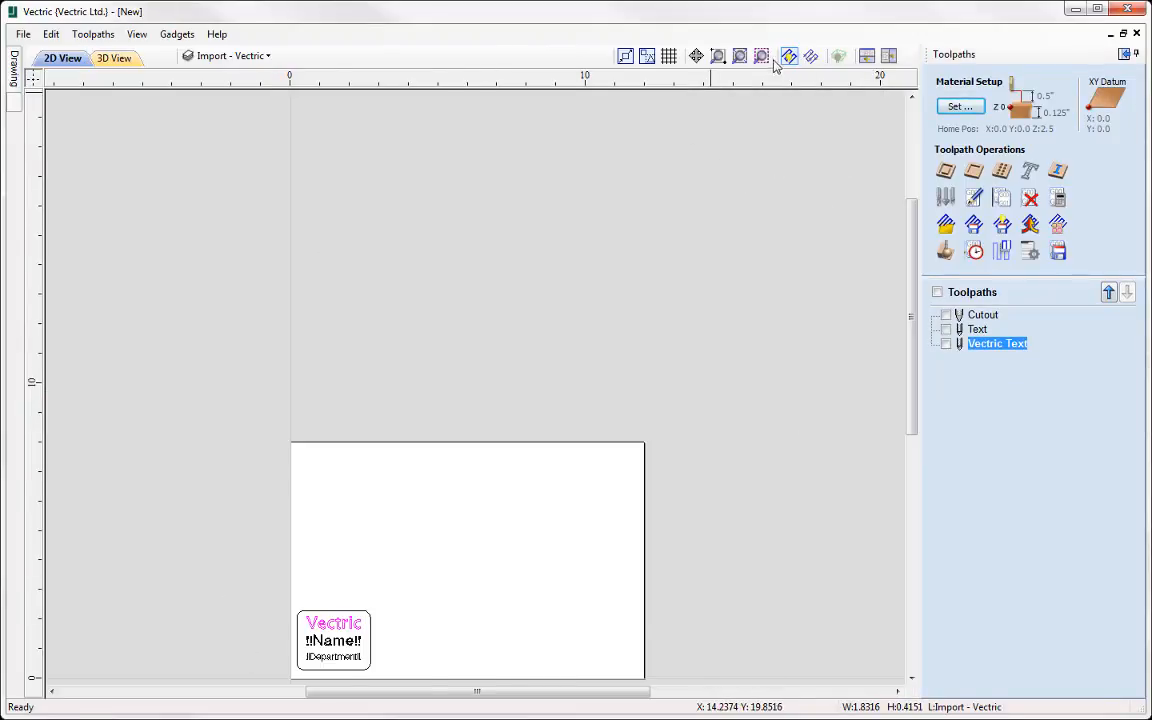
{"action": "left_click", "coordinate": [740, 57]}
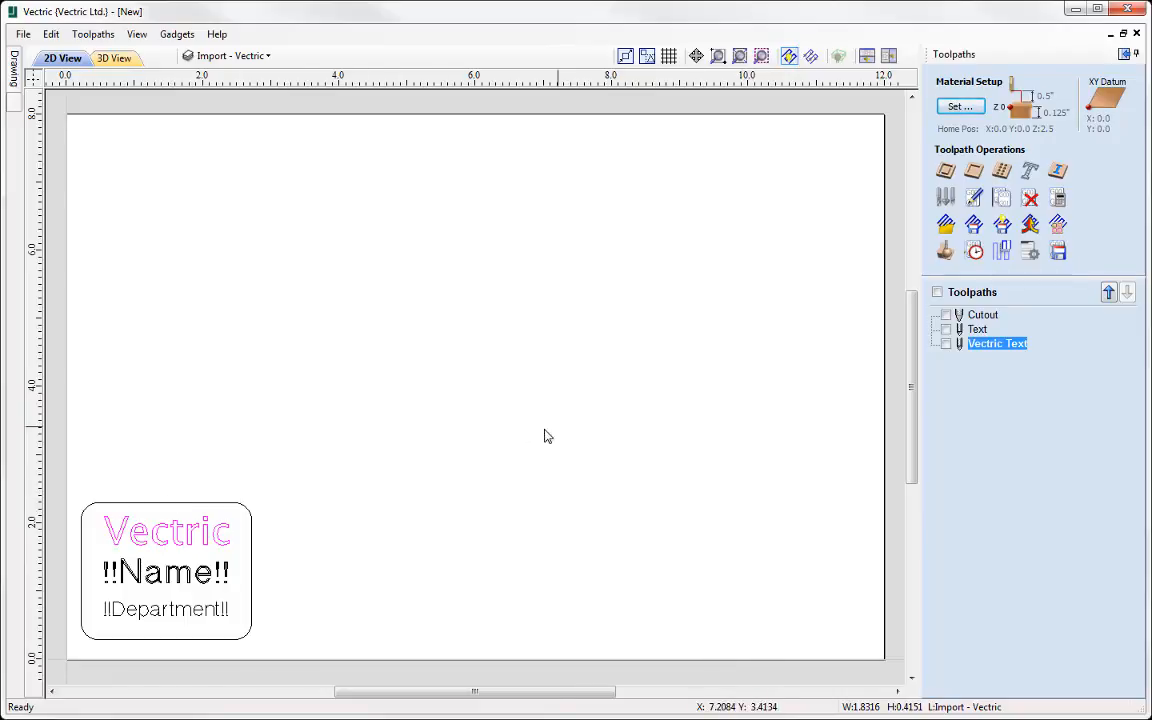
- Start Plate Production for the plate outline, logo and both text lines, with equal sheet margins of 0.25 inches
{"action": "left_click", "coordinate": [1136, 55]}
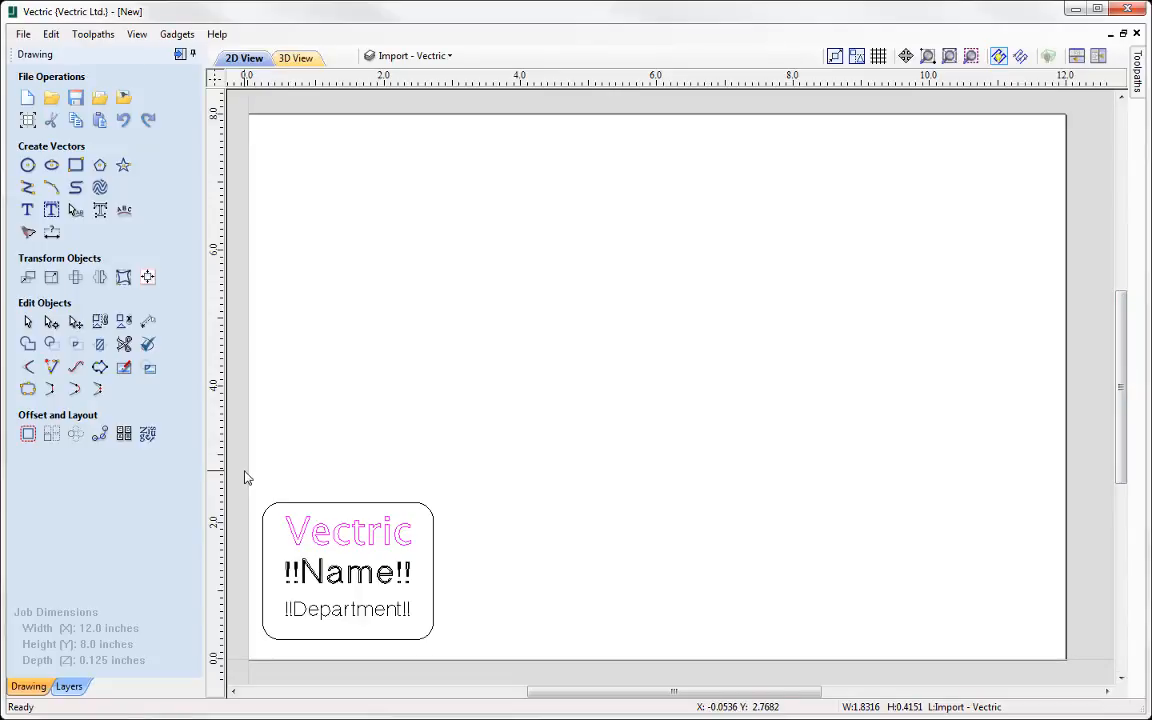
{"action": "left_click_drag", "start_coordinate": [245, 472], "coordinate": [470, 672]}
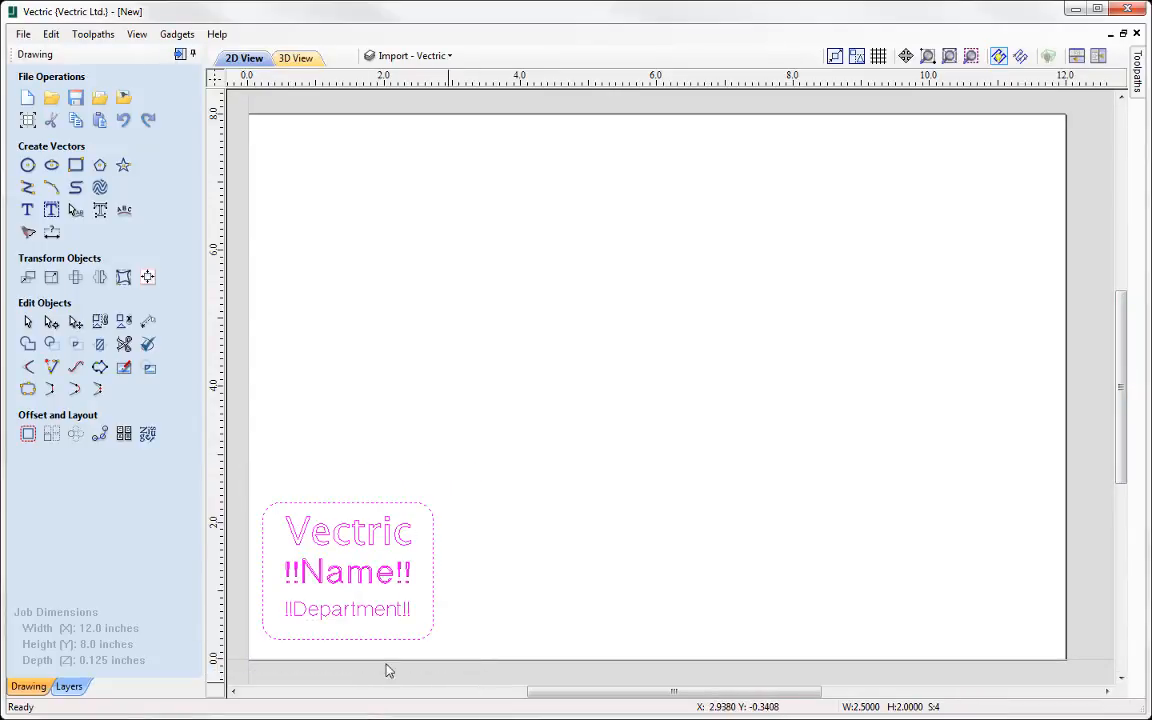
{"action": "left_click", "coordinate": [123, 435]}
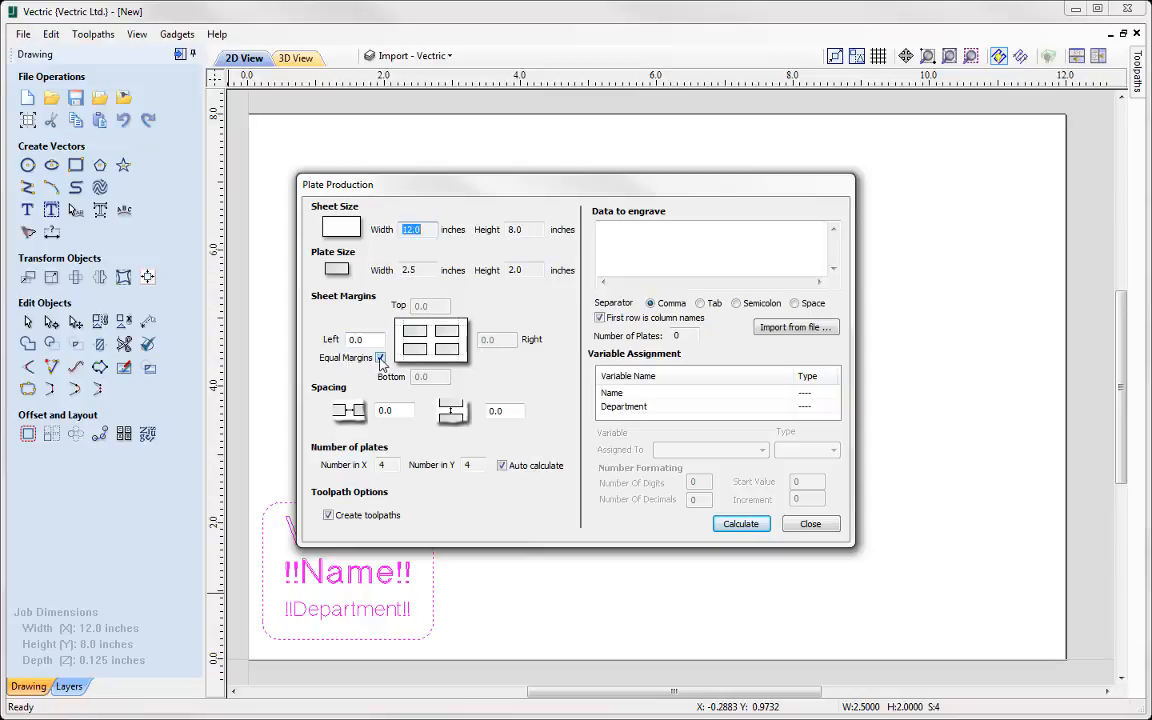
{"action": "double_click", "coordinate": [355, 339]}
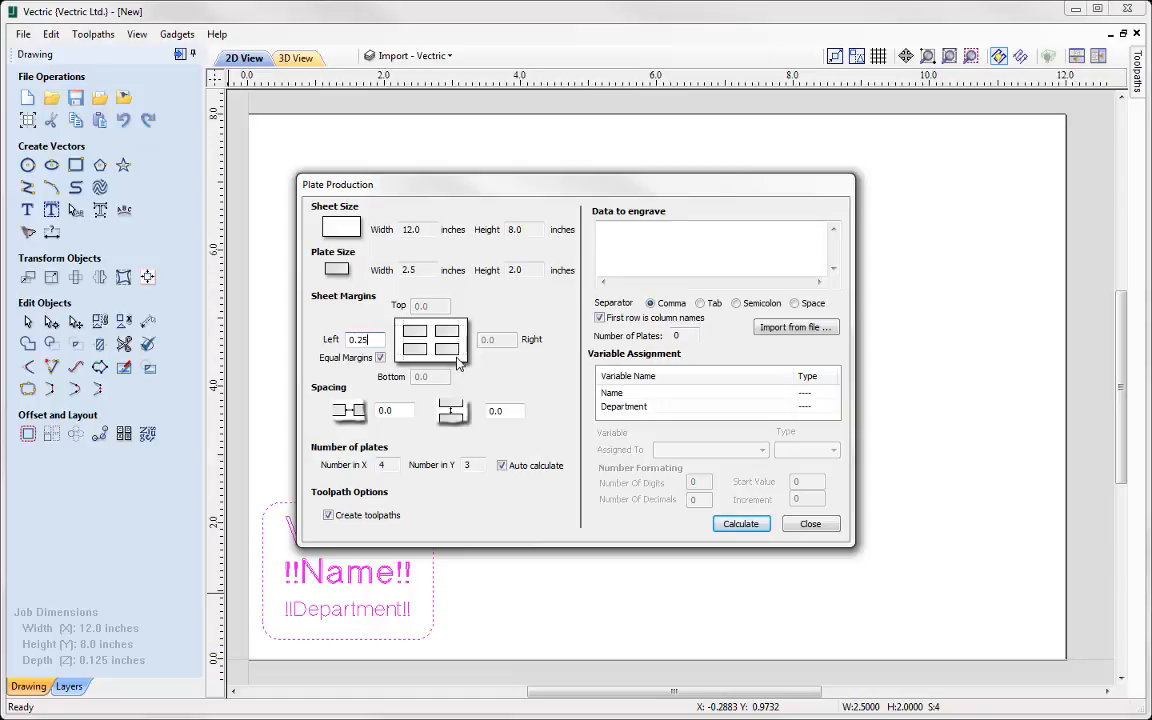
{"action": "left_click", "coordinate": [380, 357]}
{"action": "left_click", "coordinate": [496, 343]}
{"action": "left_click", "coordinate": [431, 307]}
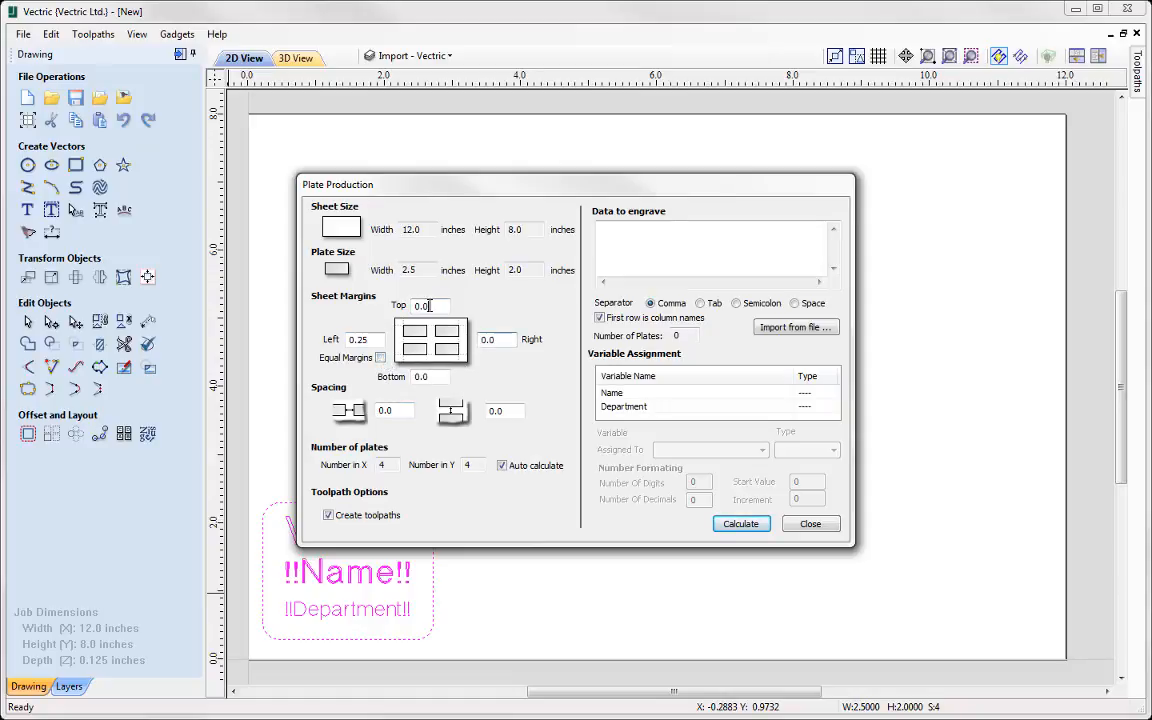
{"action": "left_click", "coordinate": [432, 379]}
{"action": "left_click", "coordinate": [380, 357]}
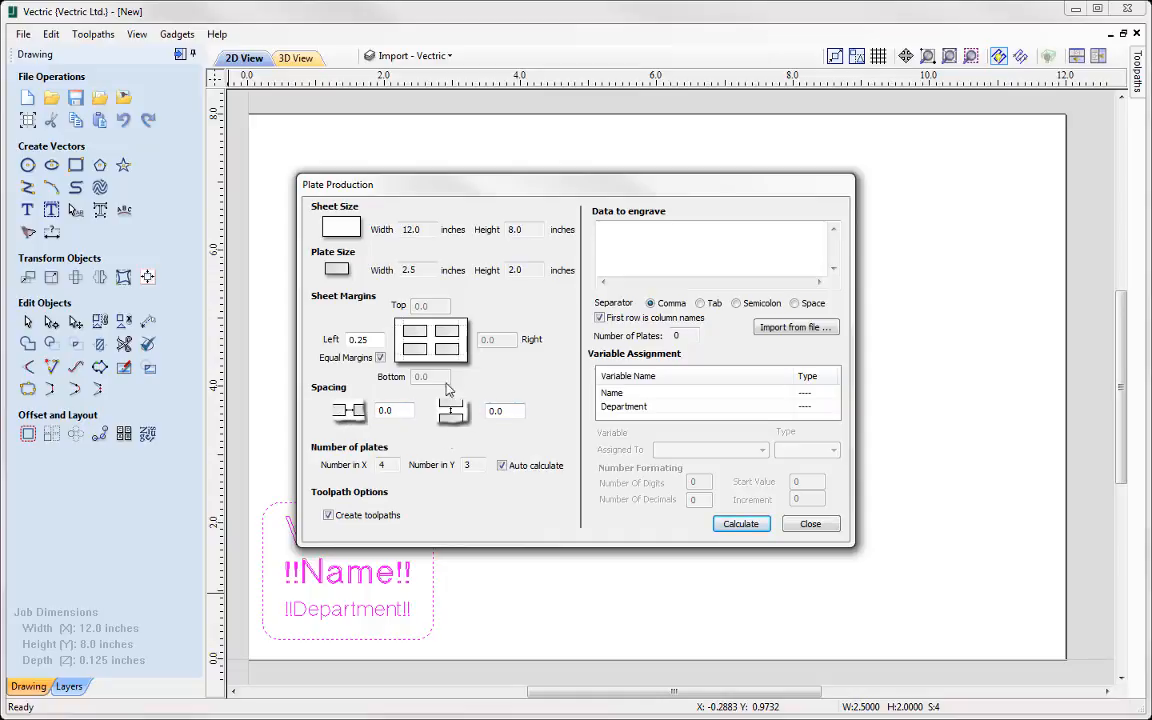
- Set the horizontal and vertical spacing between plates to 0.125 inches
{"action": "double_click", "coordinate": [385, 410]}
{"action": "double_click", "coordinate": [500, 410]}
{"action": "type", "text": "0.125"}
{"action": "left_click", "coordinate": [502, 466]}
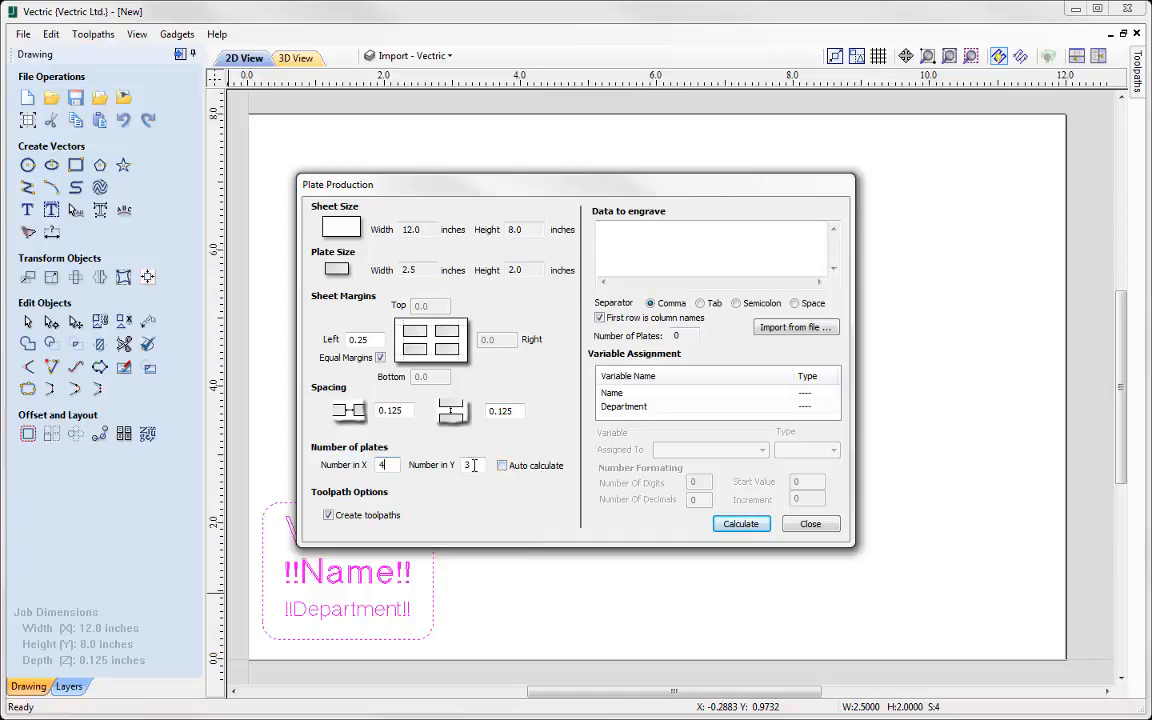
{"action": "left_click", "coordinate": [469, 465]}
{"action": "left_click", "coordinate": [502, 466]}
- Import the engraving data from PlateProduction.csv, treating its first row as column names
{"action": "left_click", "coordinate": [796, 328]}
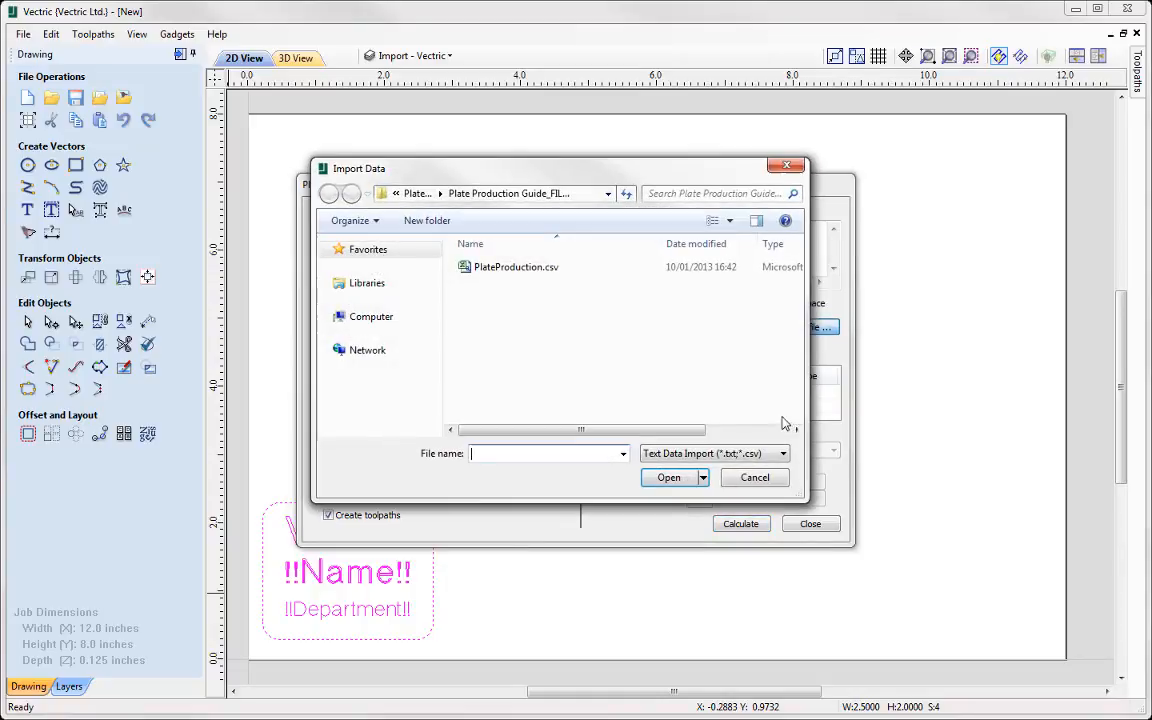
{"action": "left_click", "coordinate": [511, 271]}
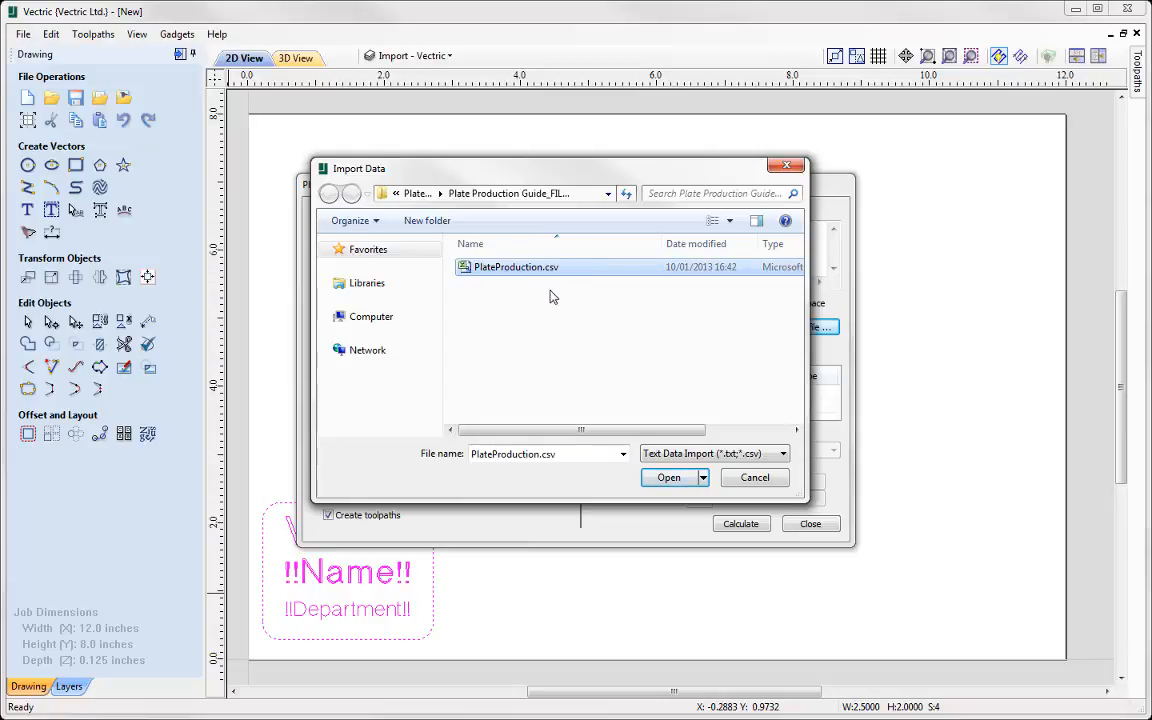
{"action": "left_click", "coordinate": [668, 479]}
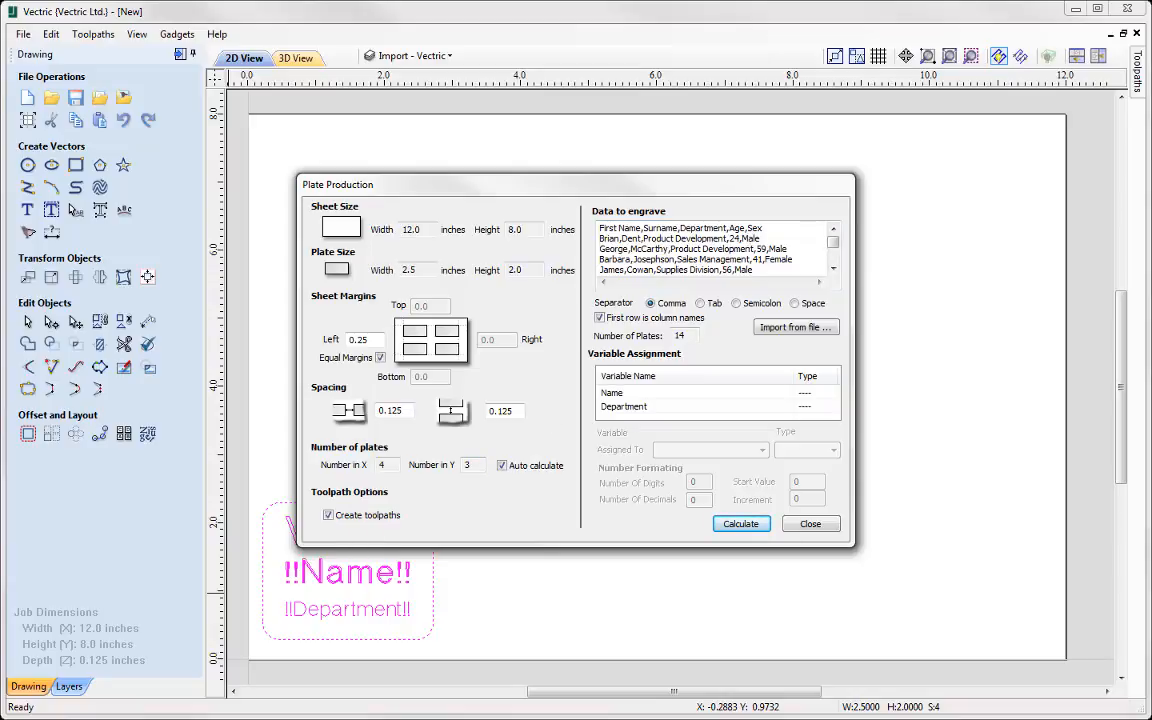
{"action": "left_click", "coordinate": [600, 317]}
- Assign the Name variable to the First Name column of the imported data
{"action": "left_click", "coordinate": [652, 393]}
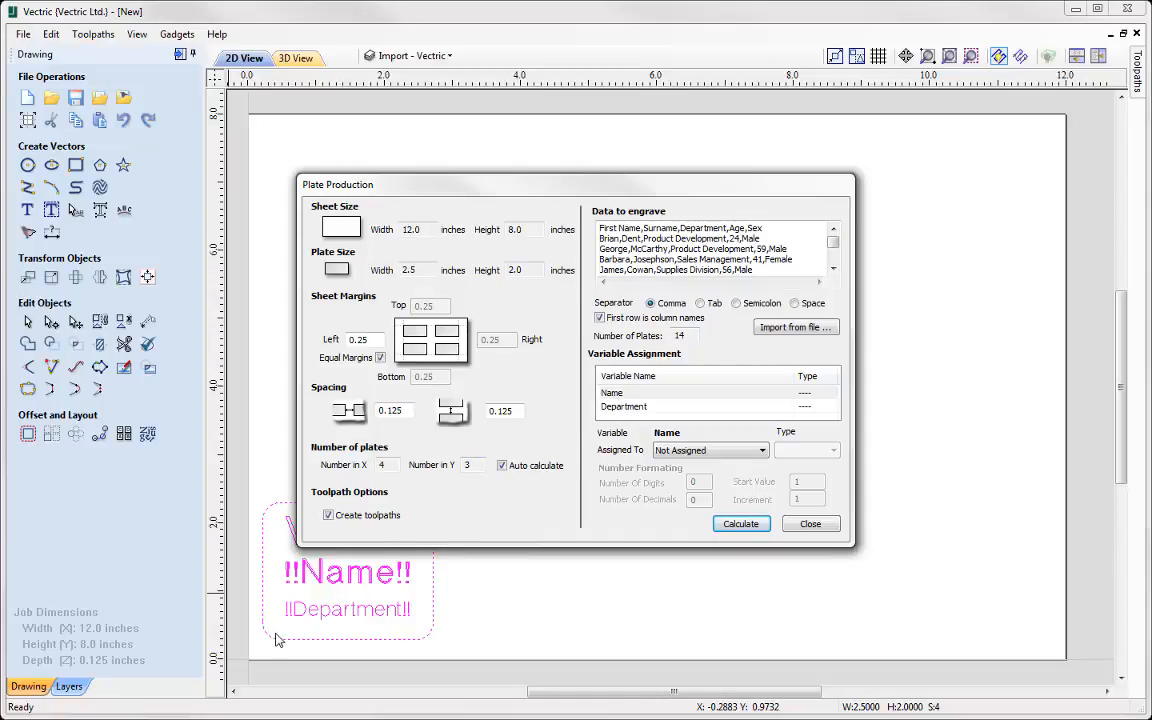
{"action": "left_click", "coordinate": [812, 396]}
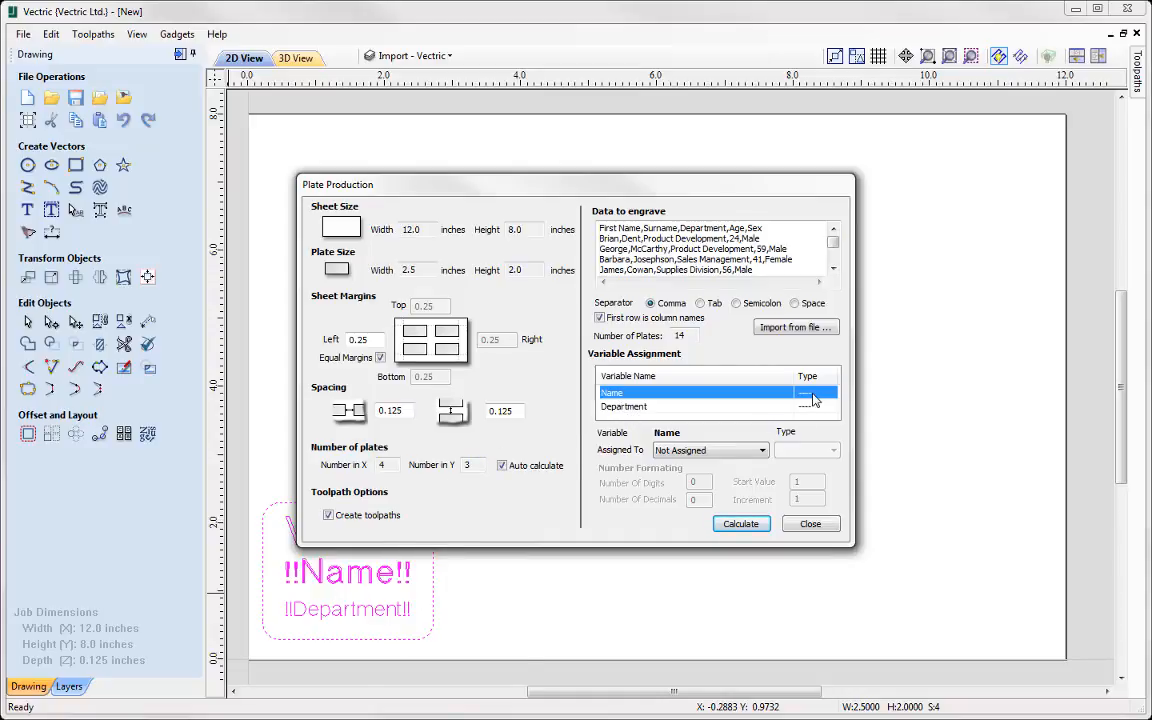
{"action": "left_click", "coordinate": [696, 451]}
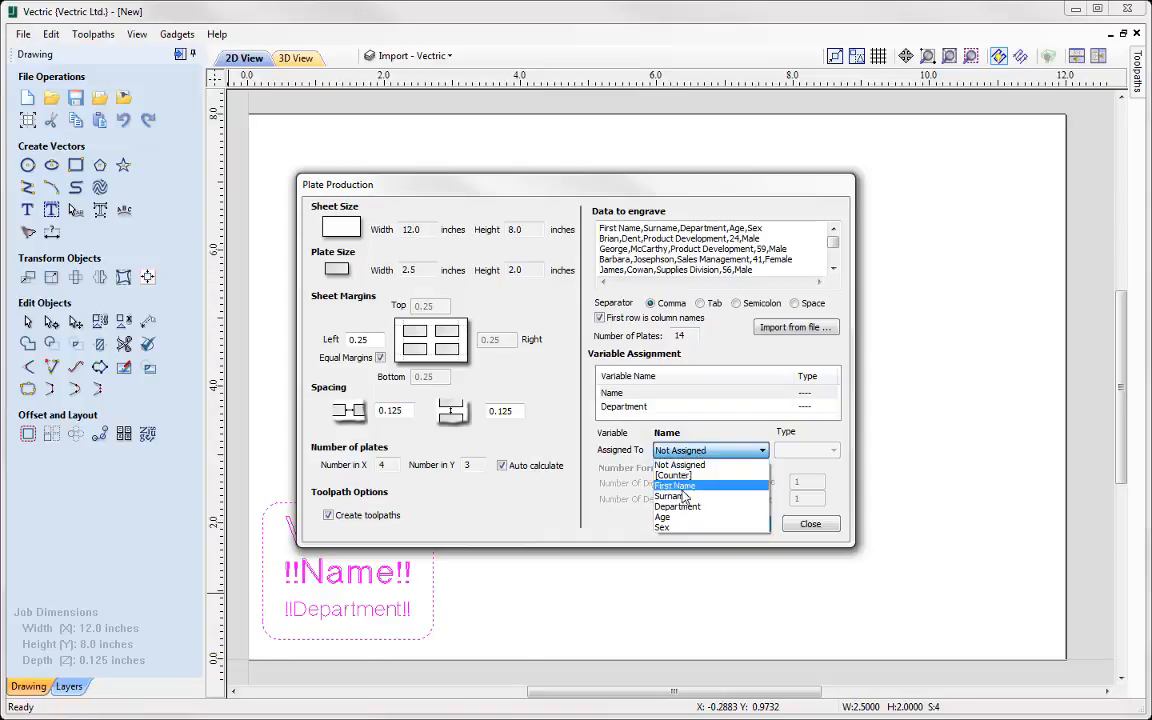
{"action": "left_click", "coordinate": [688, 485]}
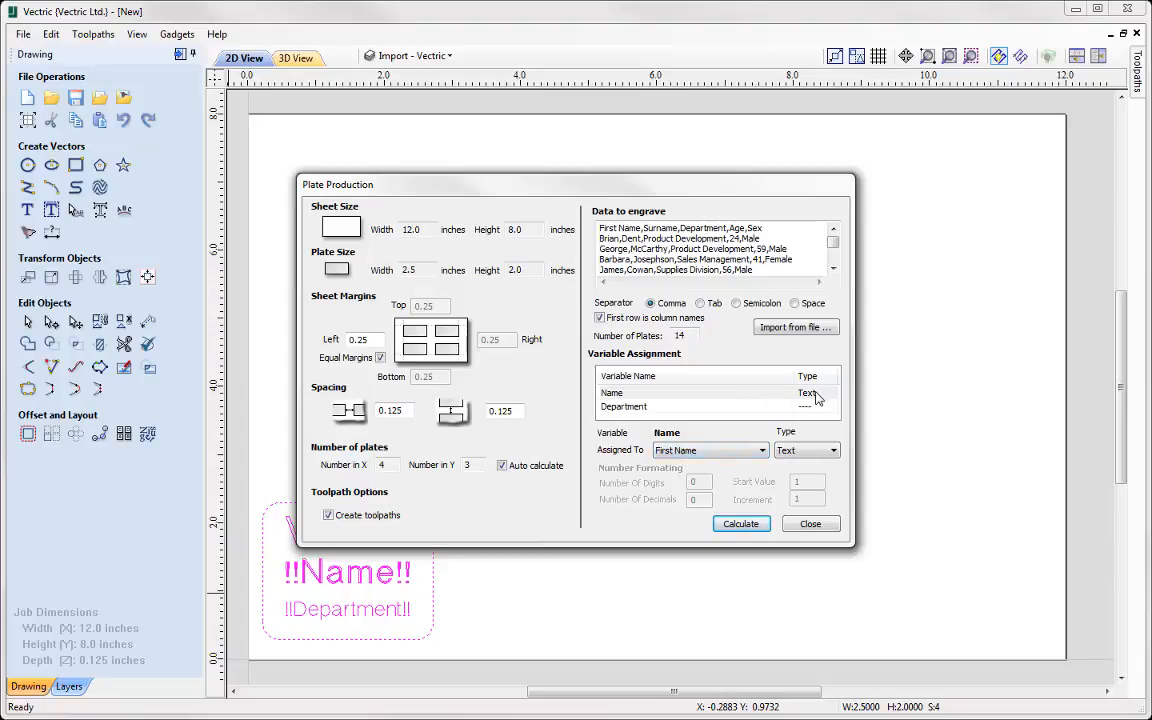
- Assign the Department variable to the Department column of the imported data
{"action": "left_click", "coordinate": [624, 406]}
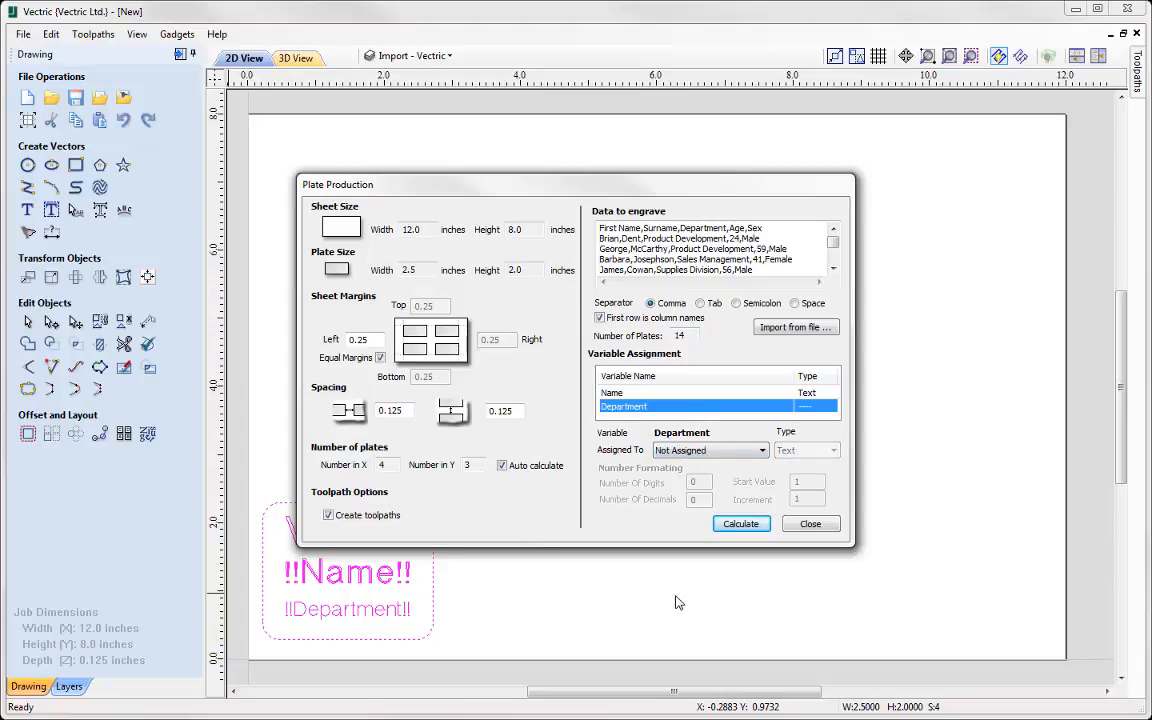
{"action": "left_click", "coordinate": [744, 451]}
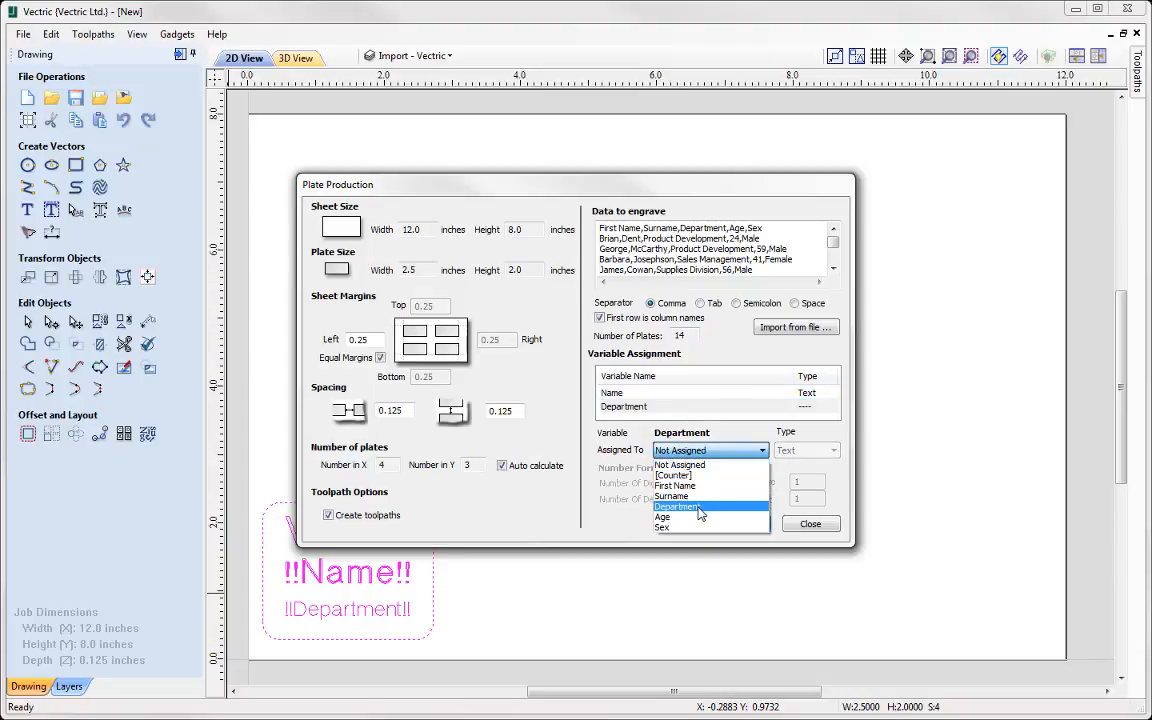
{"action": "left_click", "coordinate": [699, 508]}
{"action": "left_click", "coordinate": [700, 451]}
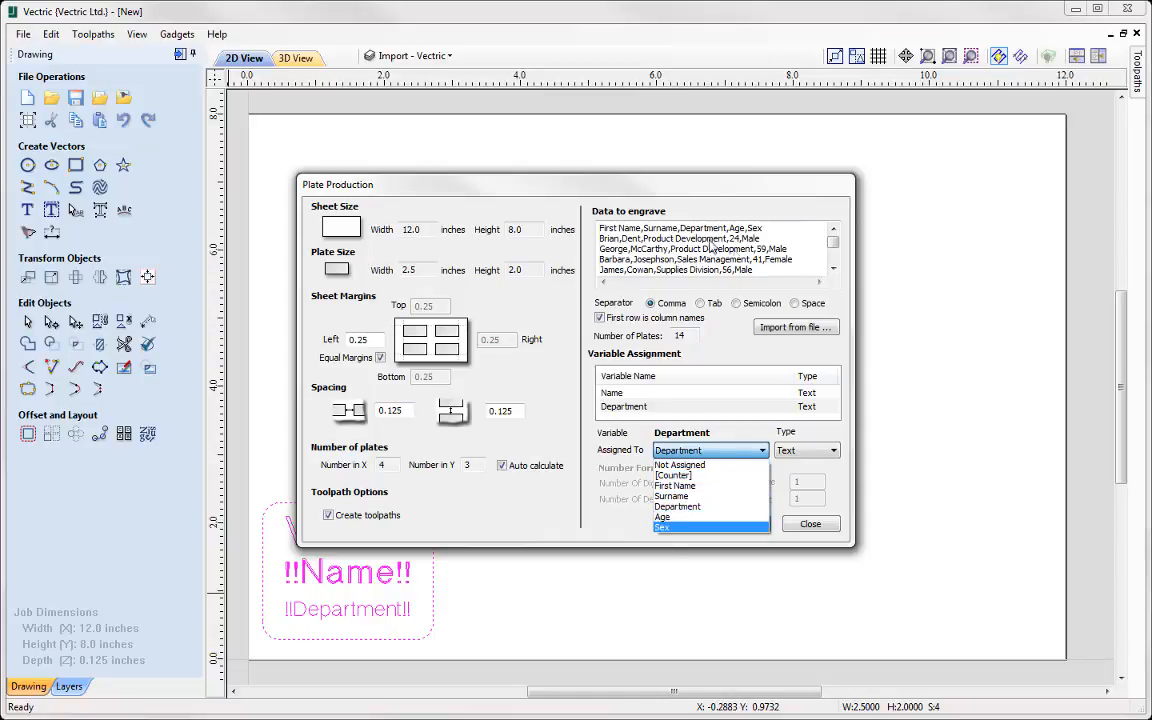
{"action": "left_click", "coordinate": [700, 506]}
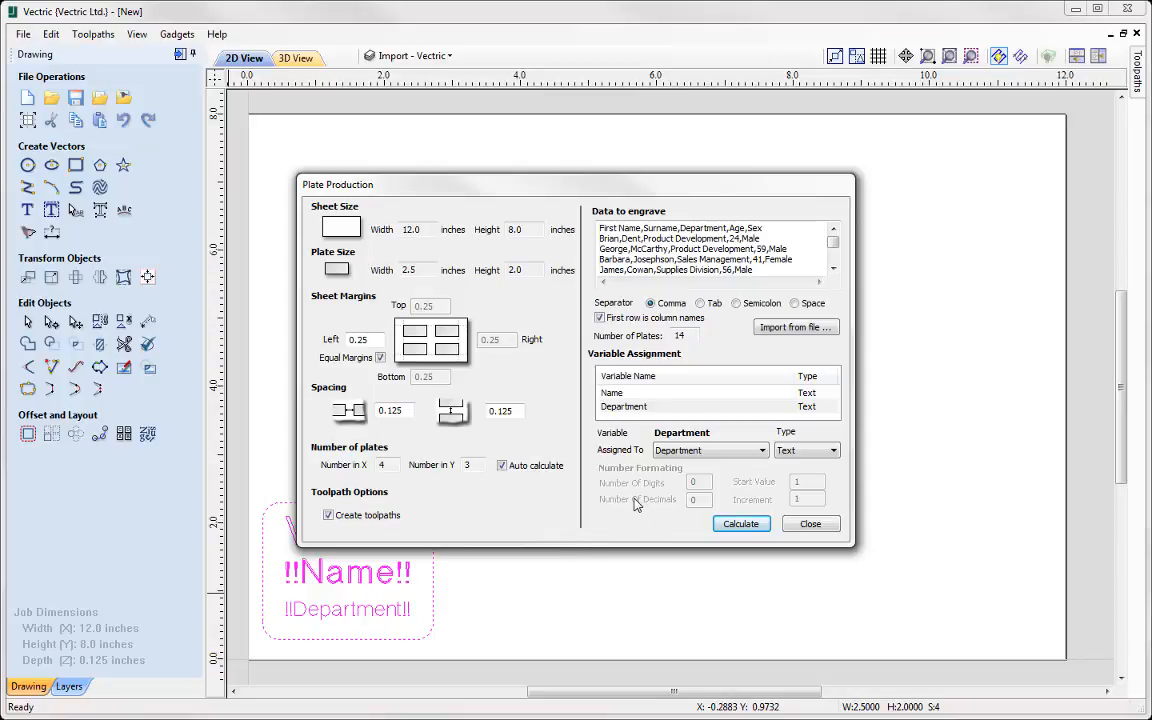
- Calculate the plate layouts together with their toolpaths and finish Plate Production
{"action": "left_click", "coordinate": [740, 525]}
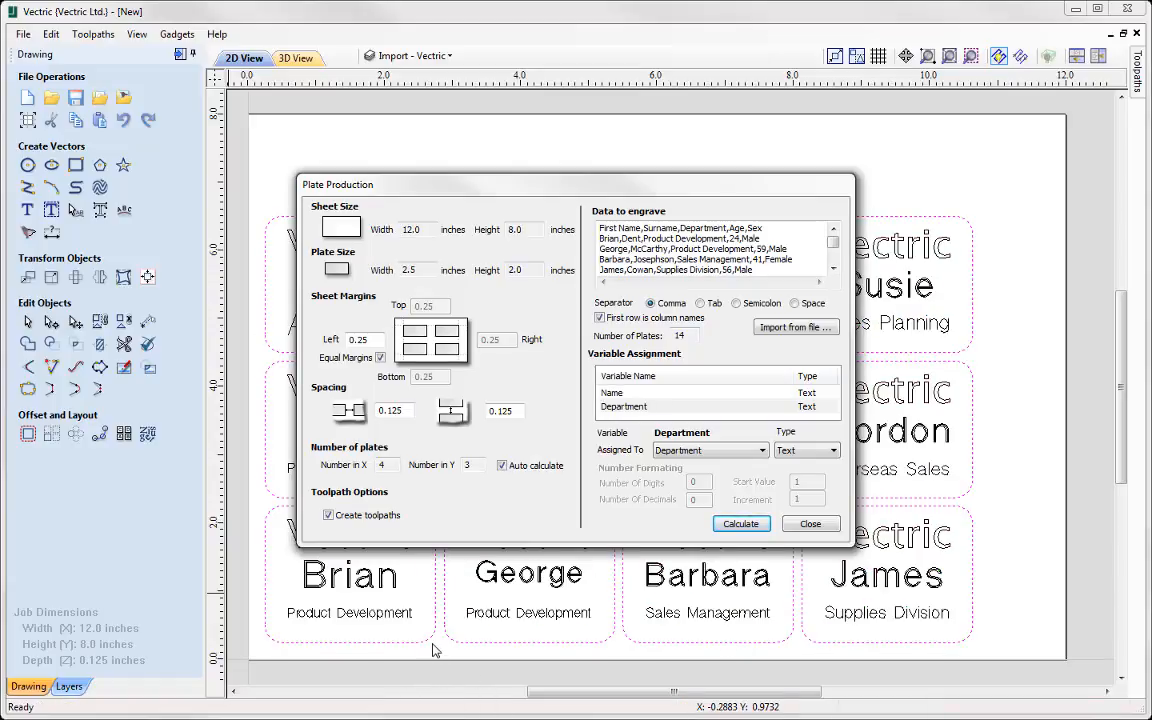
{"action": "left_click", "coordinate": [810, 525]}
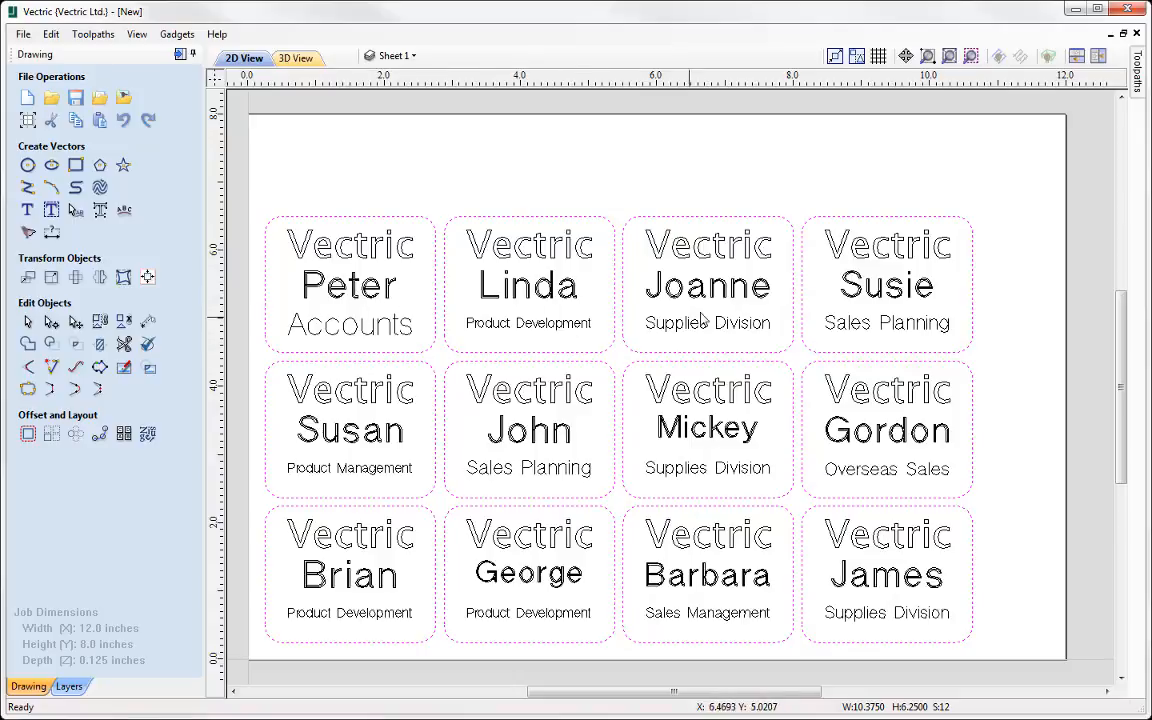
{"action": "left_click", "coordinate": [51, 211]}
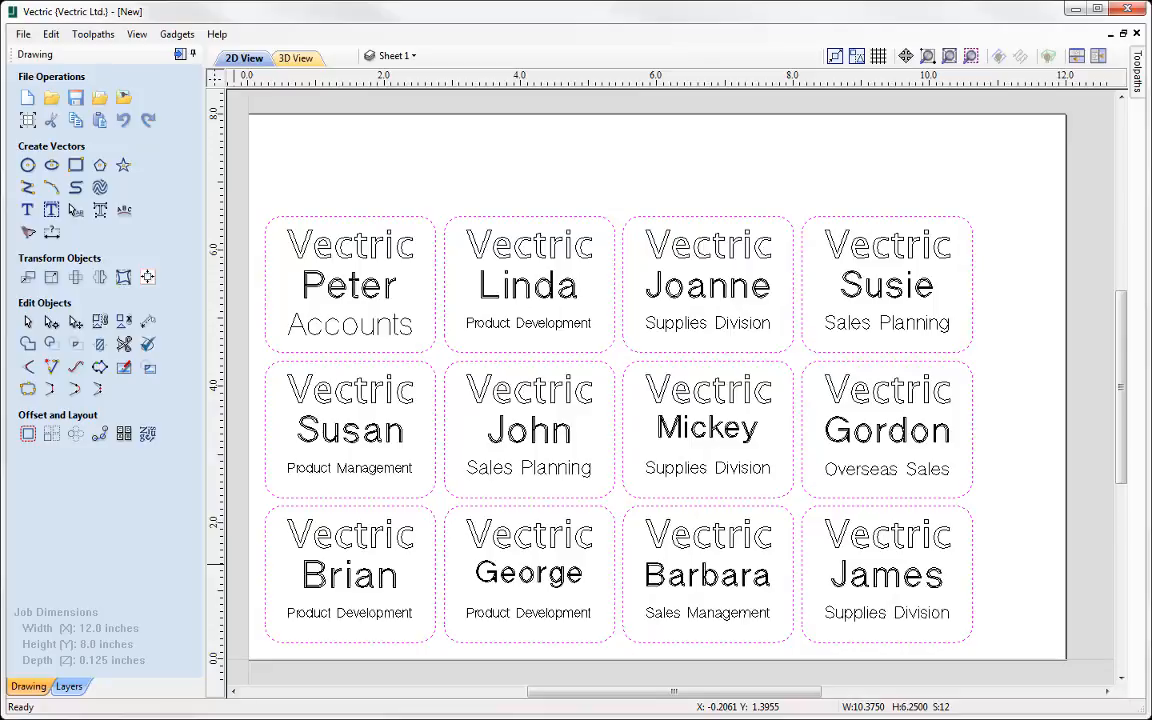
- Examine the Sheet 1 and Sheet 2 layers one at a time and review the toolpaths made for each sheet
{"action": "left_click", "coordinate": [69, 686]}
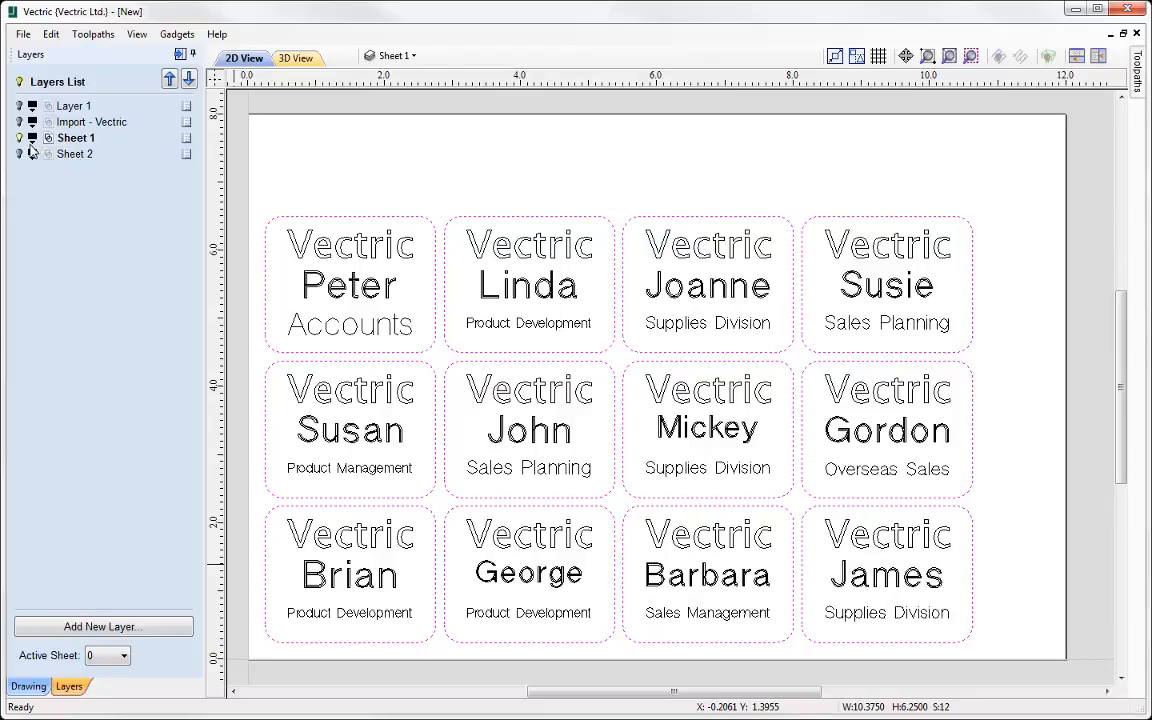
{"action": "left_click", "coordinate": [19, 137]}
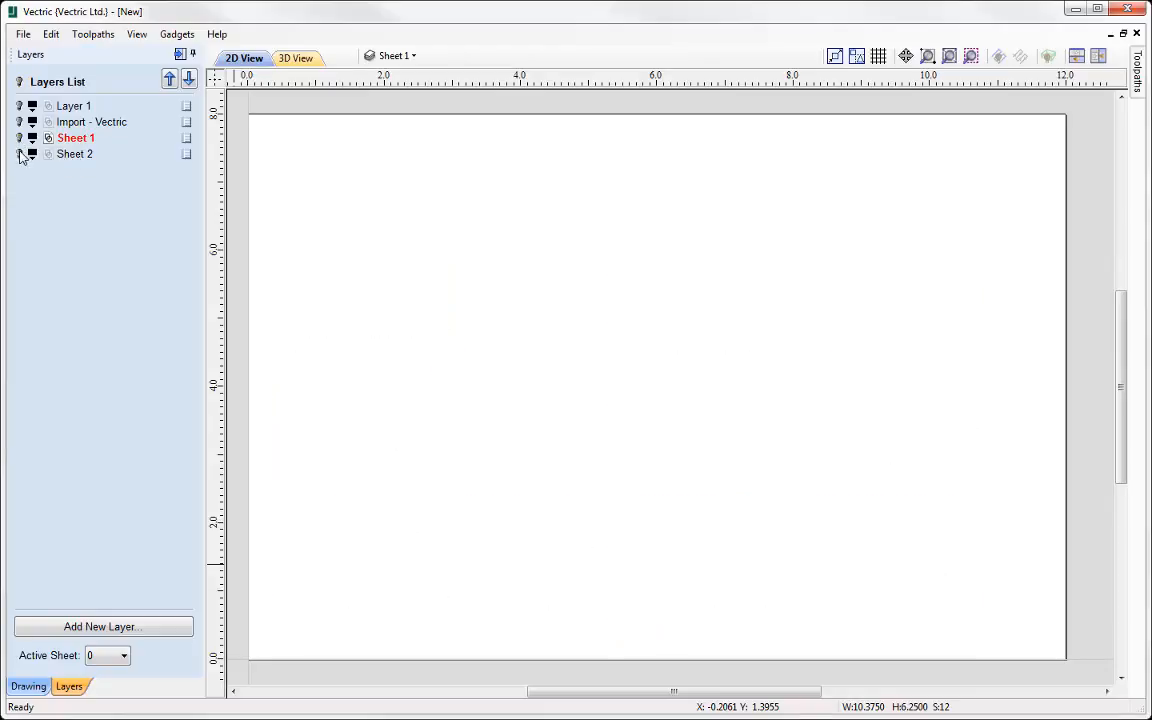
{"action": "left_click", "coordinate": [19, 154]}
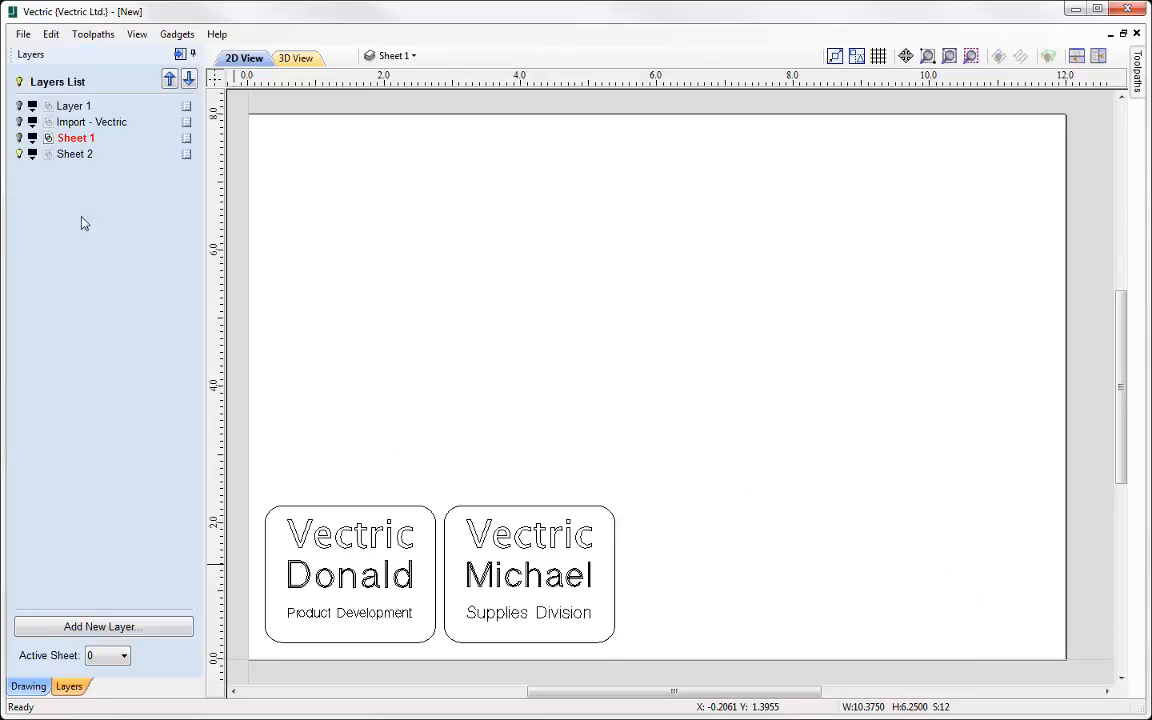
{"action": "left_click", "coordinate": [19, 154]}
{"action": "left_click", "coordinate": [19, 138]}
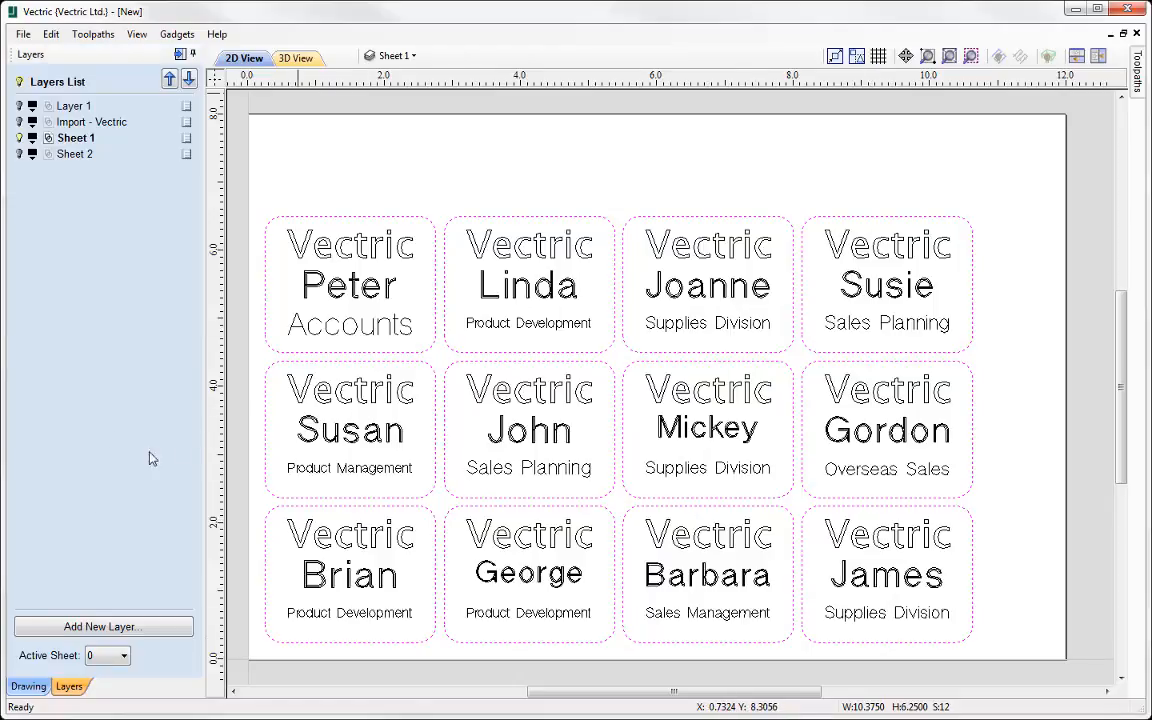
{"action": "left_click", "coordinate": [180, 55]}
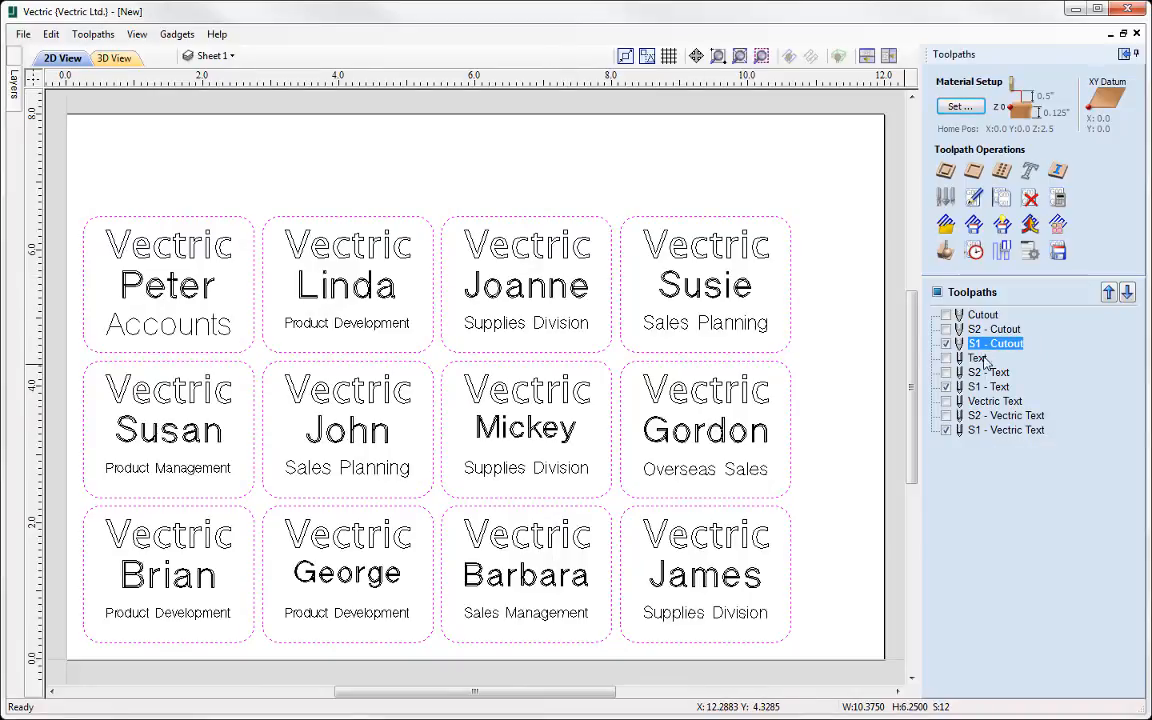
{"action": "mouse_move", "coordinate": [983, 355]}
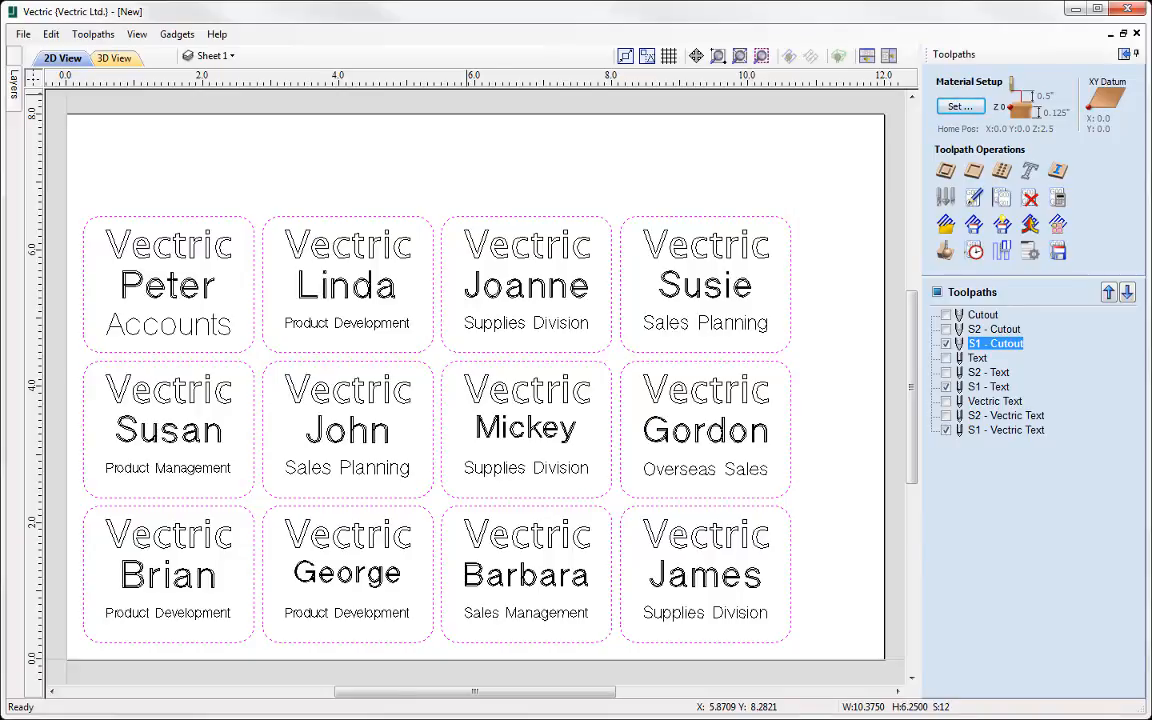
- Save the job as a VCarve file named Plate Production in the Plate Production Guide folder
{"action": "left_click", "coordinate": [22, 34]}
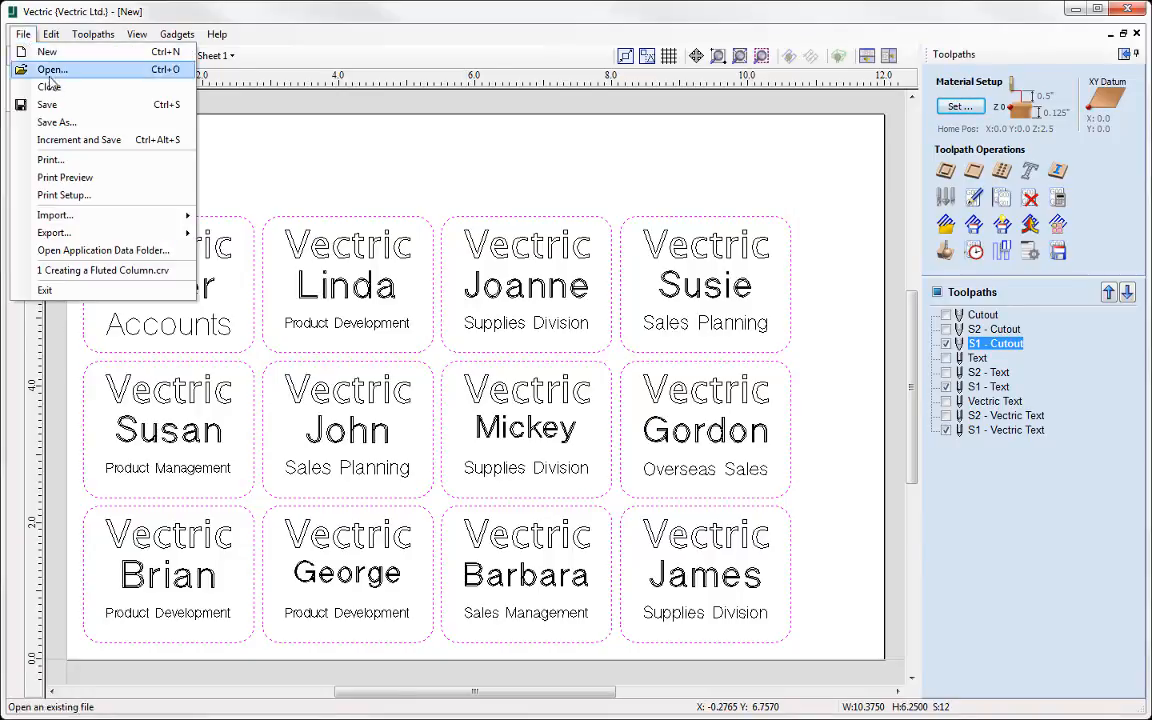
{"action": "left_click", "coordinate": [60, 107]}
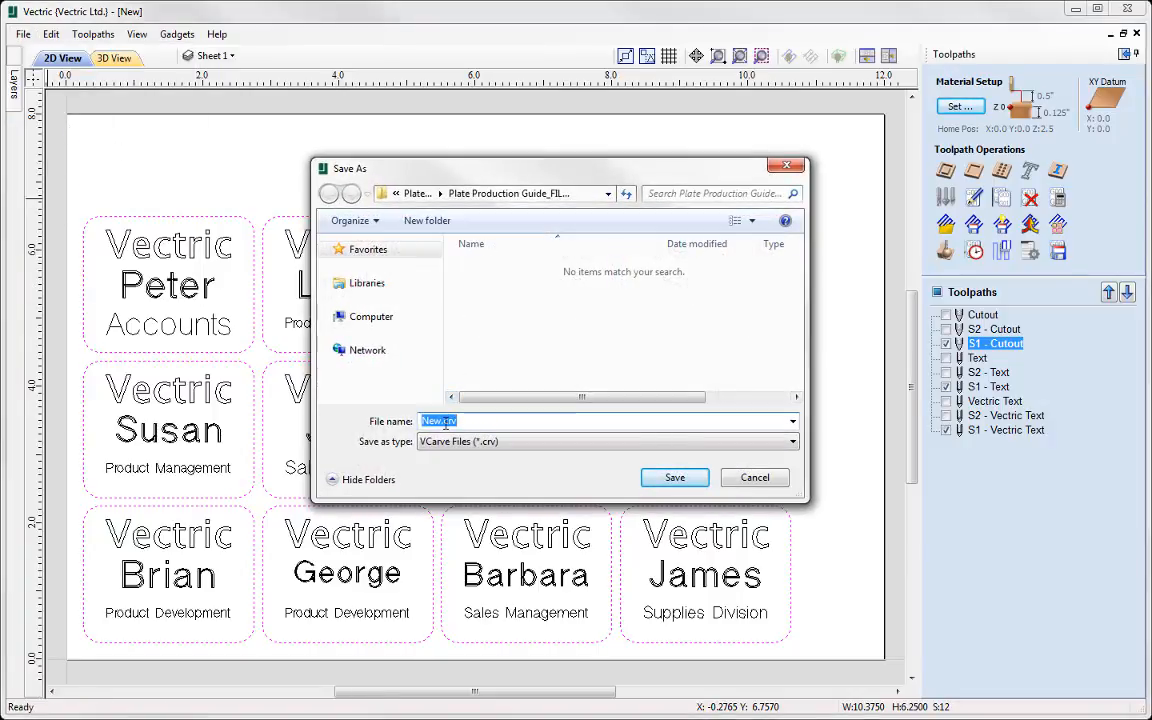
{"action": "right_click", "coordinate": [446, 423]}
{"action": "left_click", "coordinate": [484, 493]}
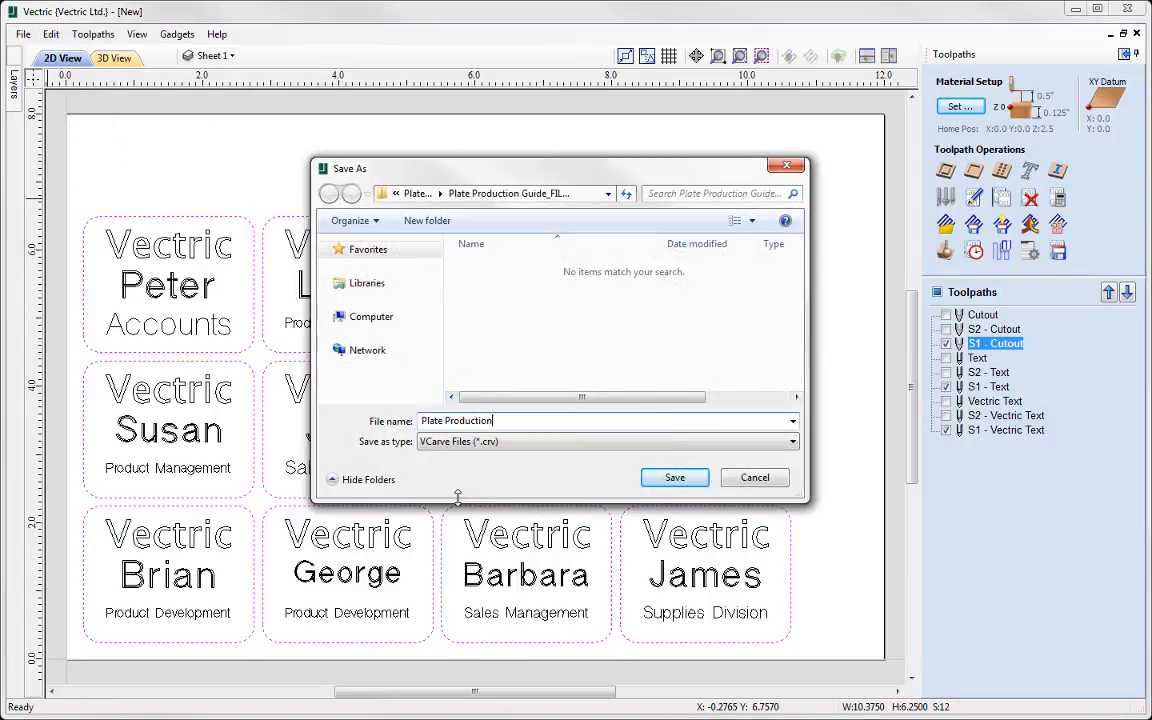
{"action": "left_click", "coordinate": [676, 478]}
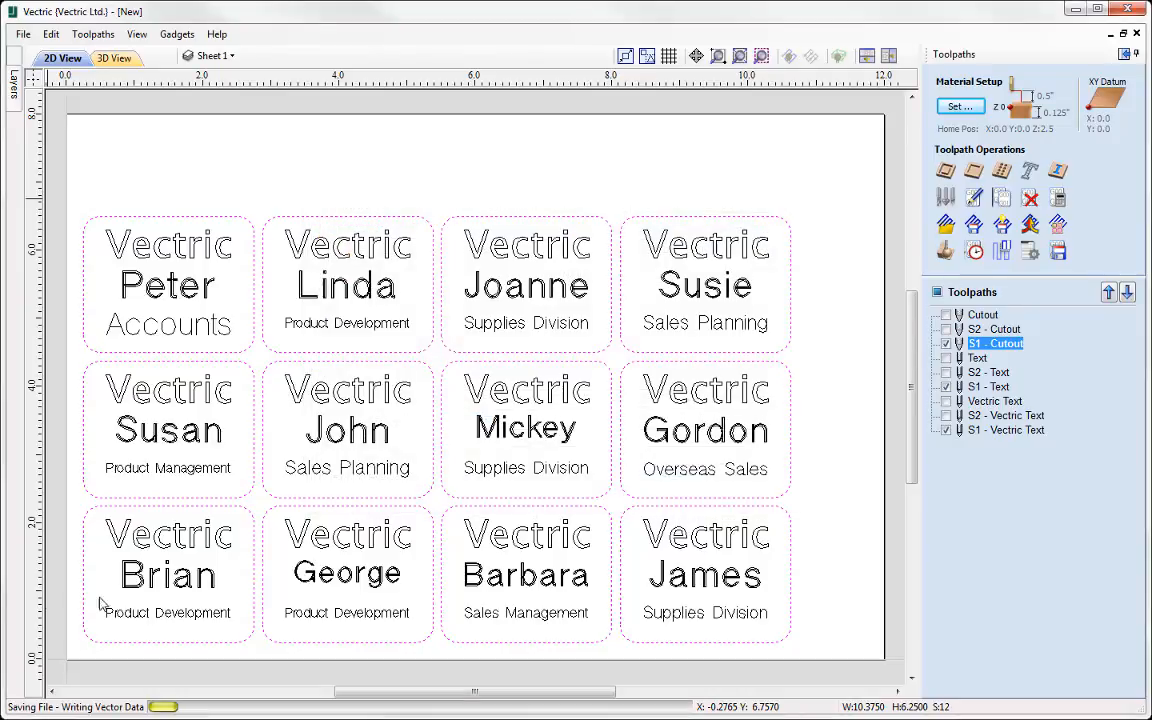